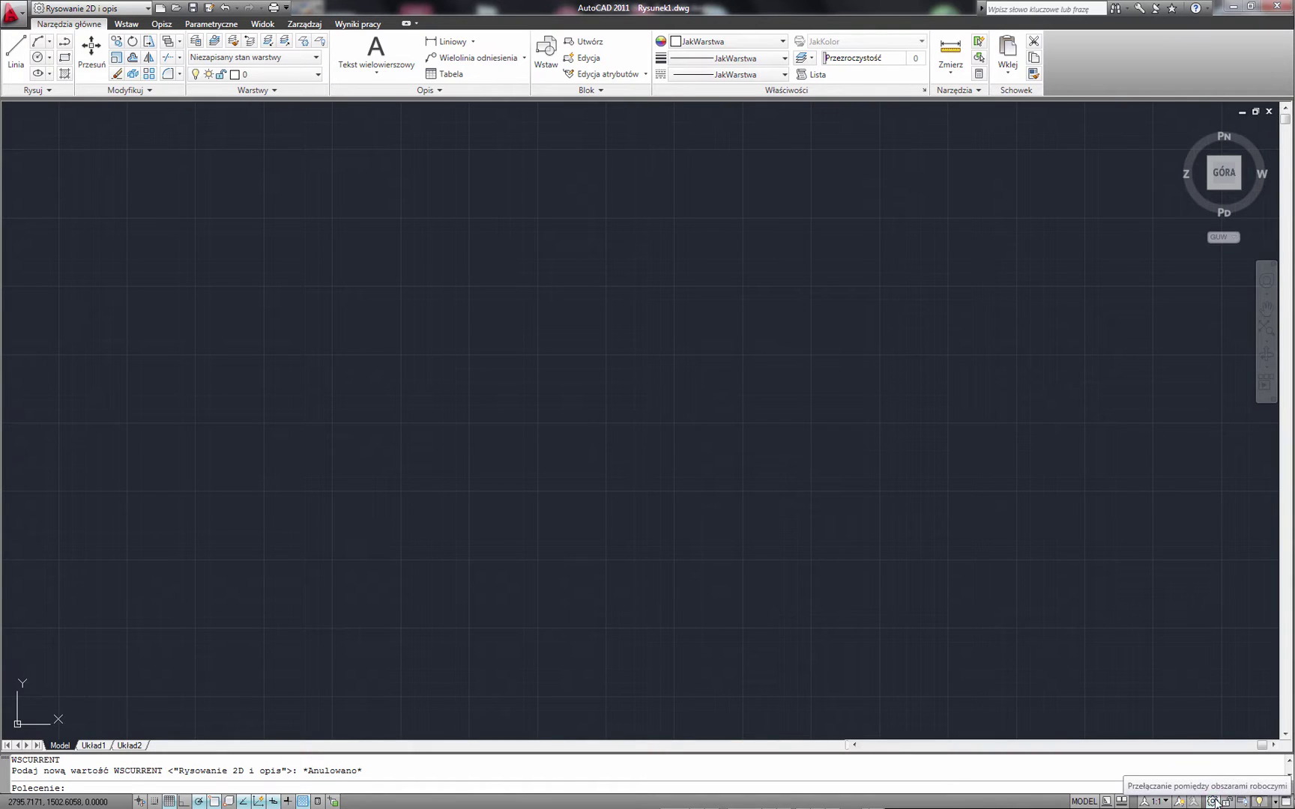
Try the Podstawy 3D workspace, then the Modelowanie 3D workspace, from the workspace list.
{"action": "left_click", "coordinate": [1214, 802]}
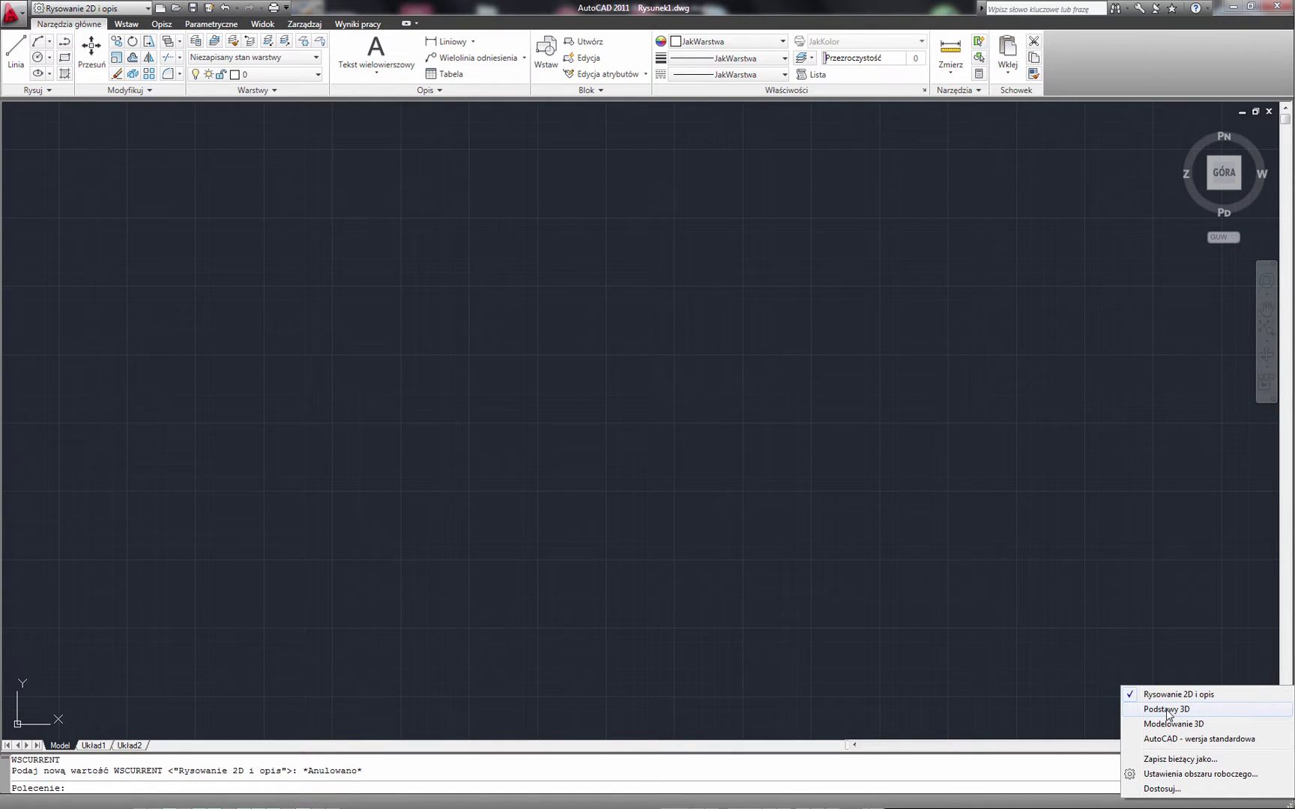
{"action": "left_click", "coordinate": [1167, 710]}
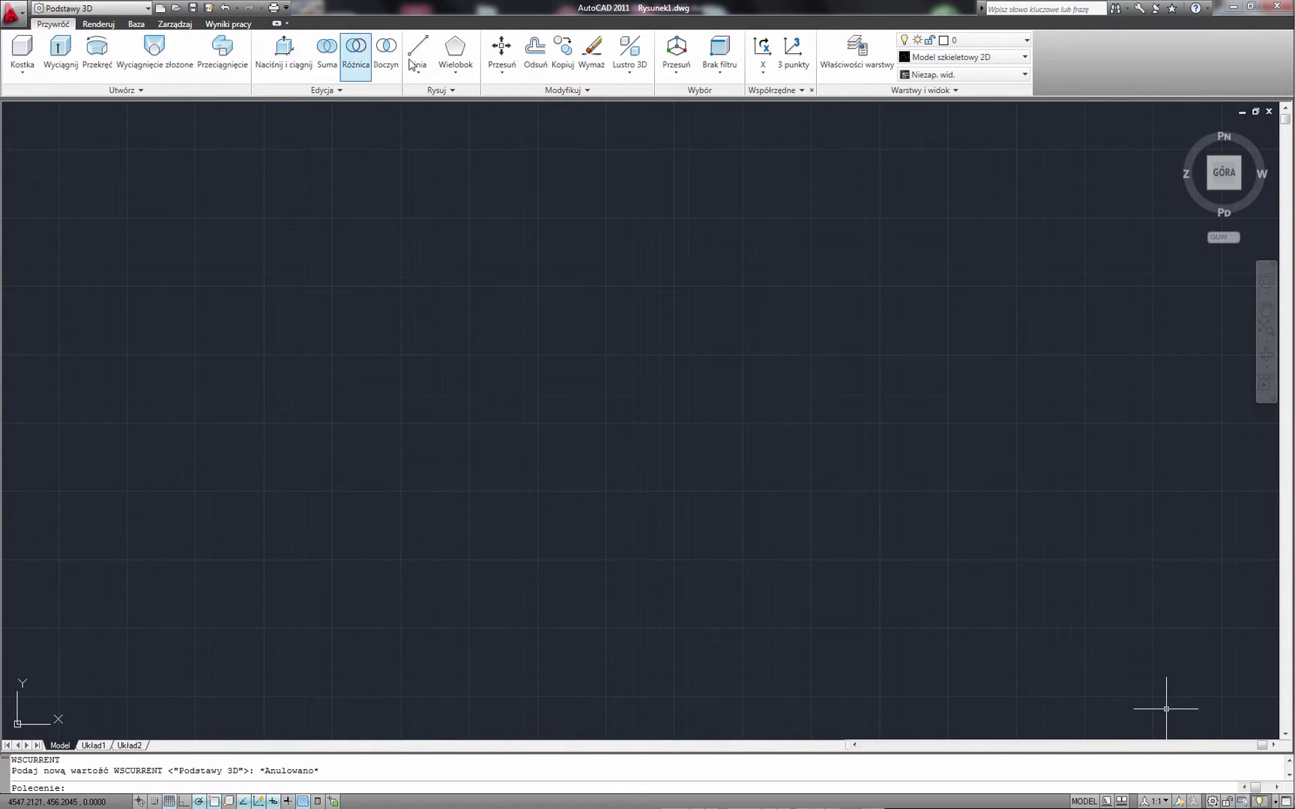
{"action": "left_click", "coordinate": [1212, 801]}
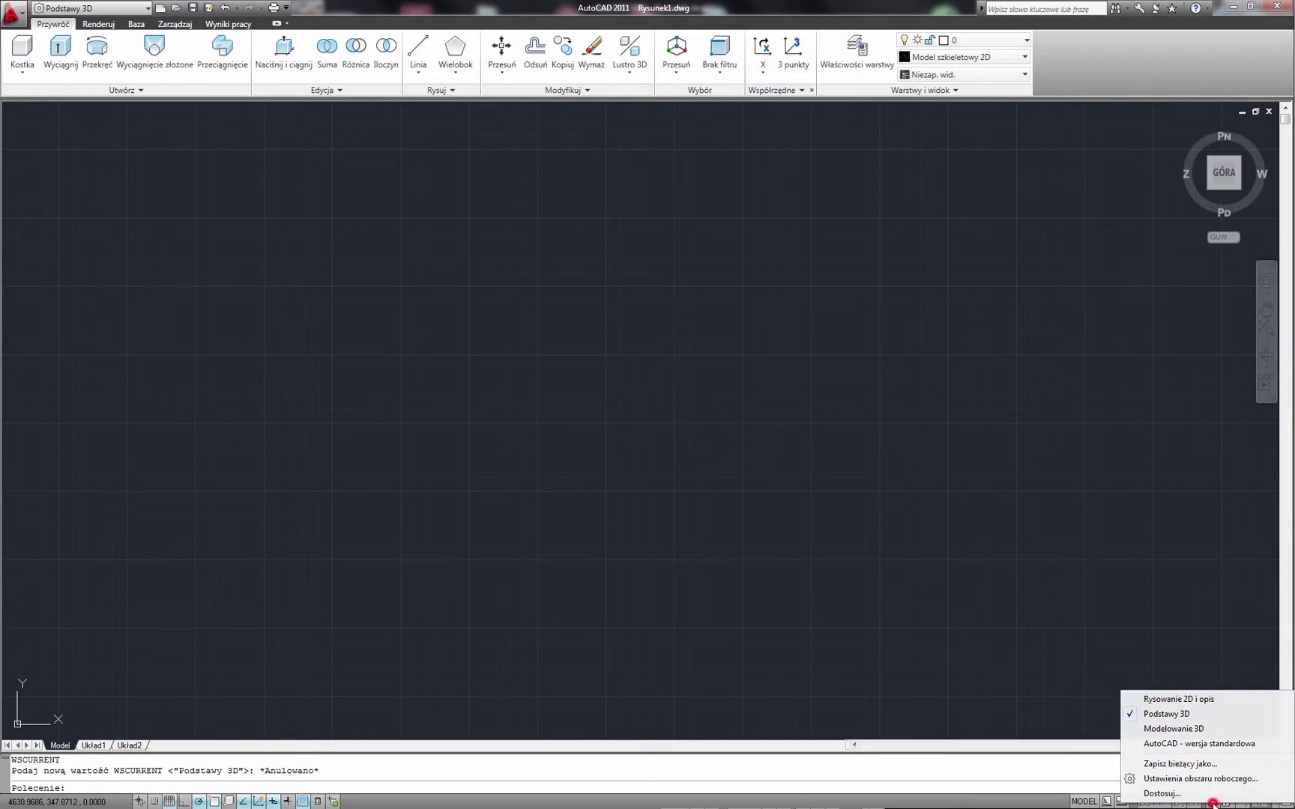
{"action": "left_click", "coordinate": [1175, 731]}
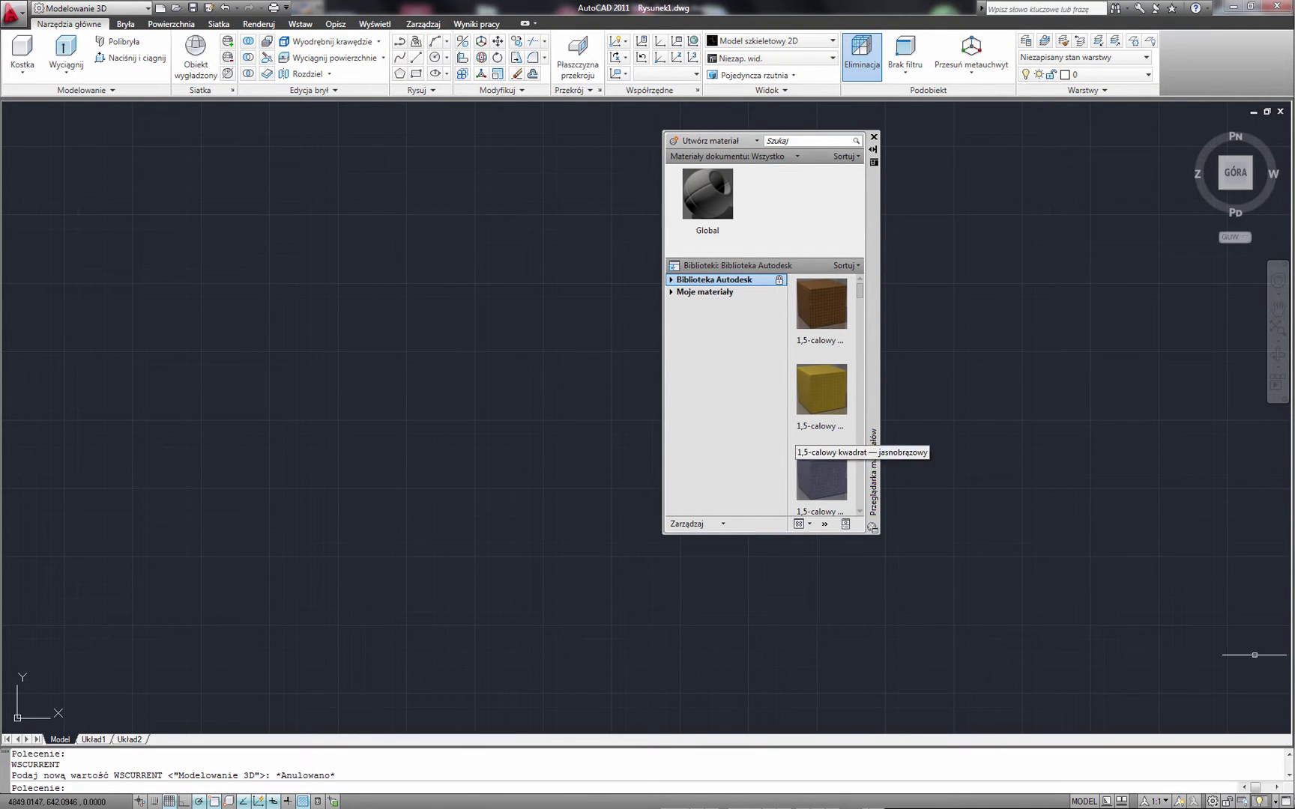
{"action": "left_click", "coordinate": [1211, 802]}
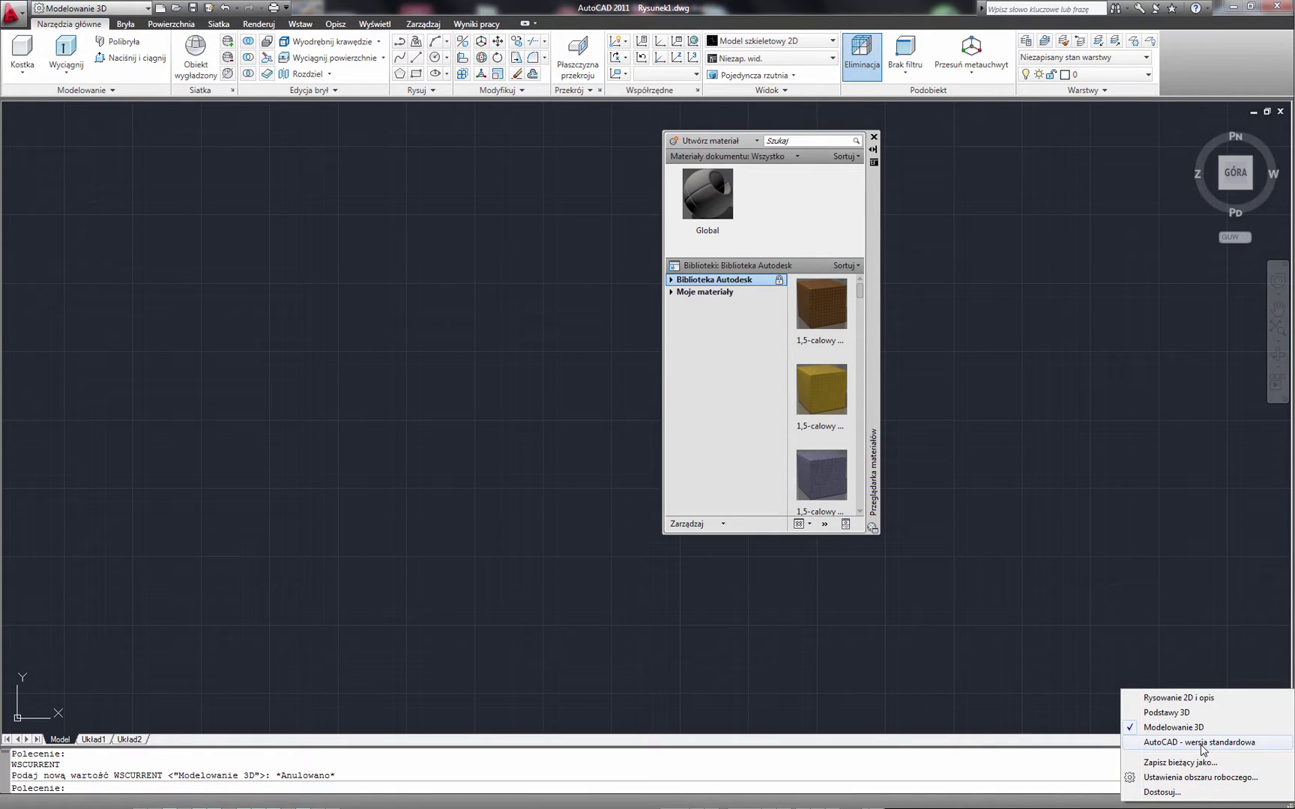
Switch to the AutoCAD - wersja standardowa workspace and close the Tool Palettes.
{"action": "left_click", "coordinate": [1201, 744]}
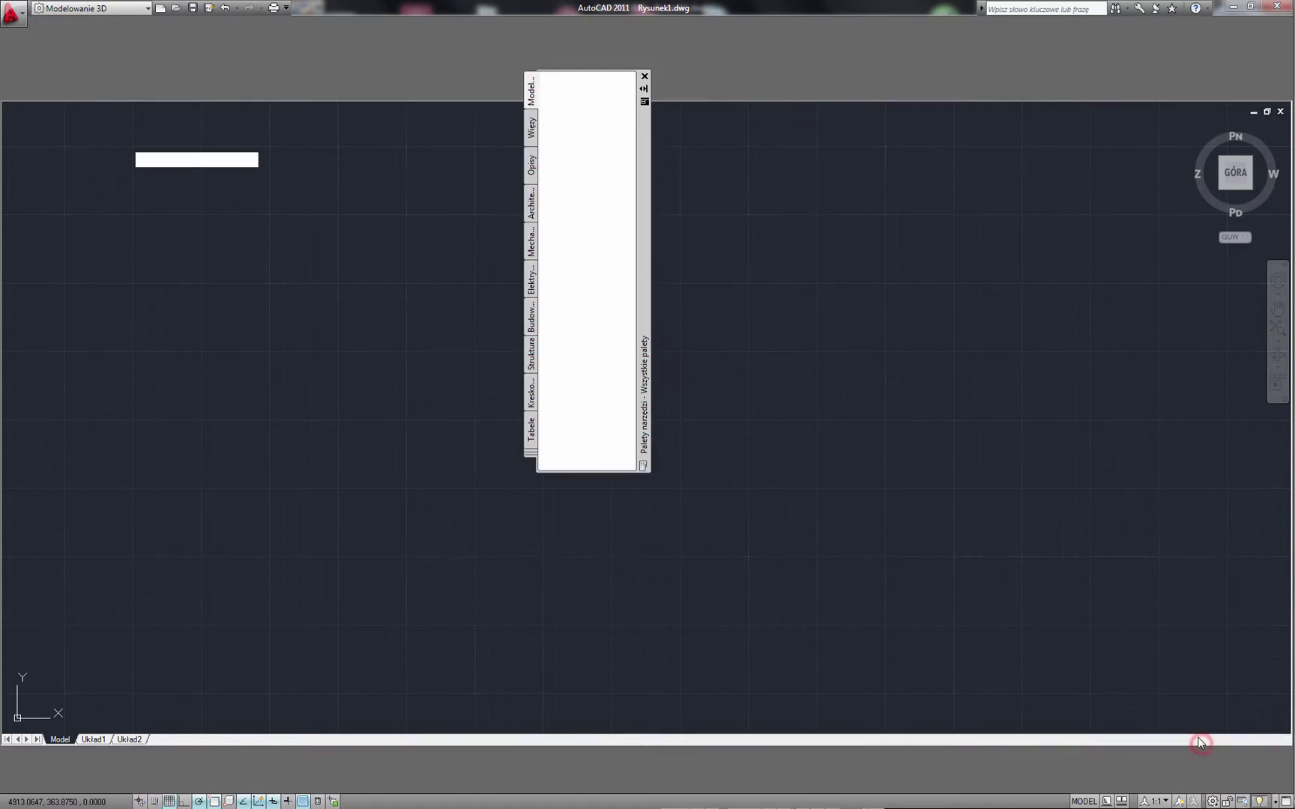
{"action": "mouse_move", "coordinate": [642, 220]}
{"action": "left_mouse_down"}
{"action": "mouse_move", "coordinate": [1209, 421]}
{"action": "mouse_move", "coordinate": [1250, 393]}
{"action": "left_mouse_up"}
{"action": "left_click", "coordinate": [1246, 291]}
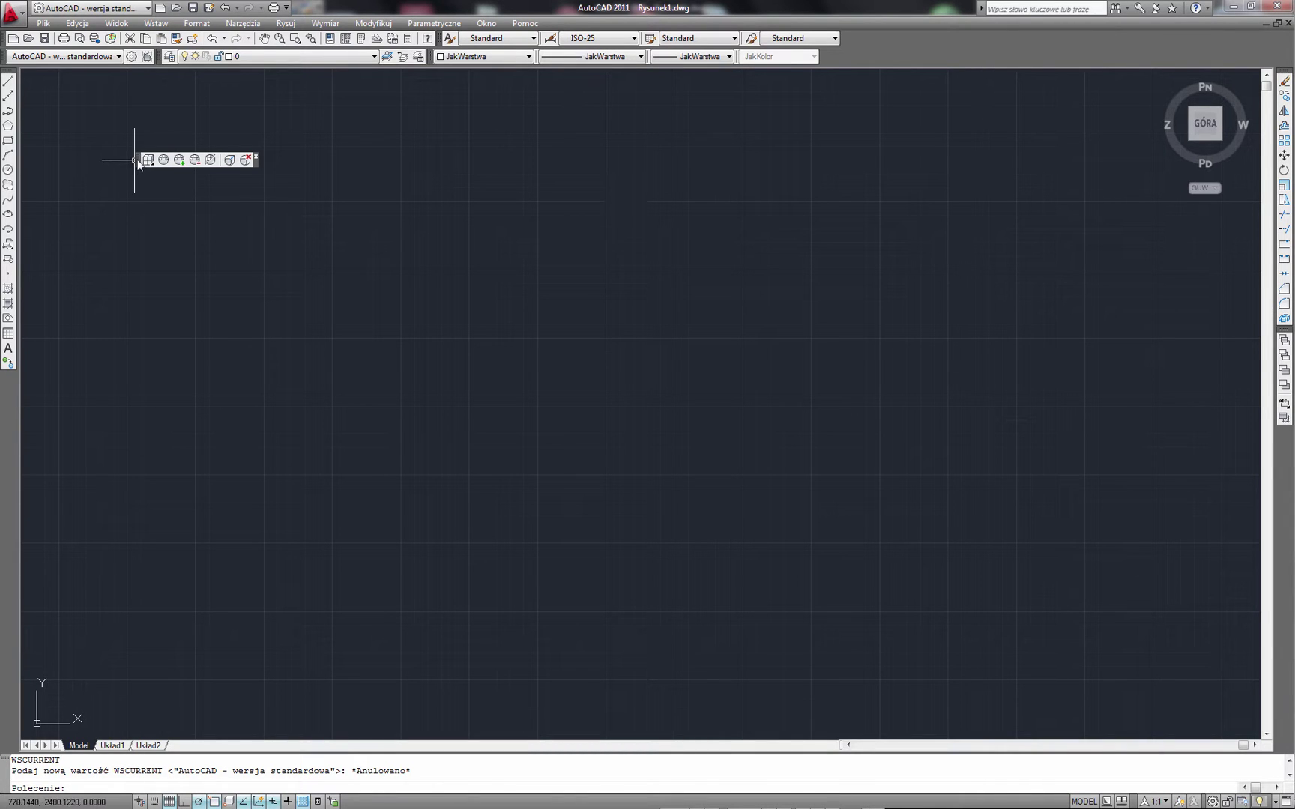
Move the mesh smoothing toolbar toward the middle, then undock, reposition and close the Draw toolbar.
{"action": "mouse_move", "coordinate": [141, 159]}
{"action": "left_mouse_down"}
{"action": "mouse_move", "coordinate": [514, 387]}
{"action": "mouse_move", "coordinate": [484, 285]}
{"action": "left_mouse_up"}
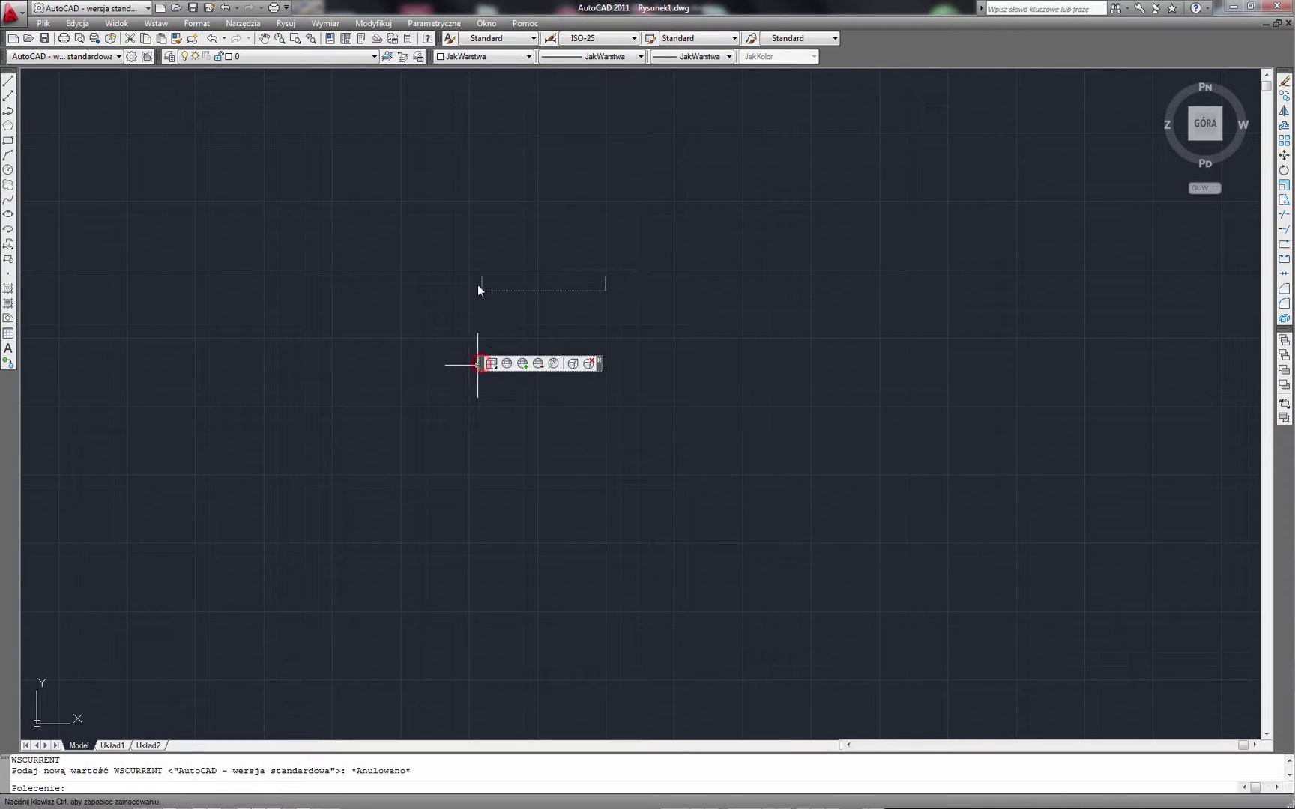
{"action": "left_click_drag", "start_coordinate": [12, 73], "coordinate": [502, 227]}
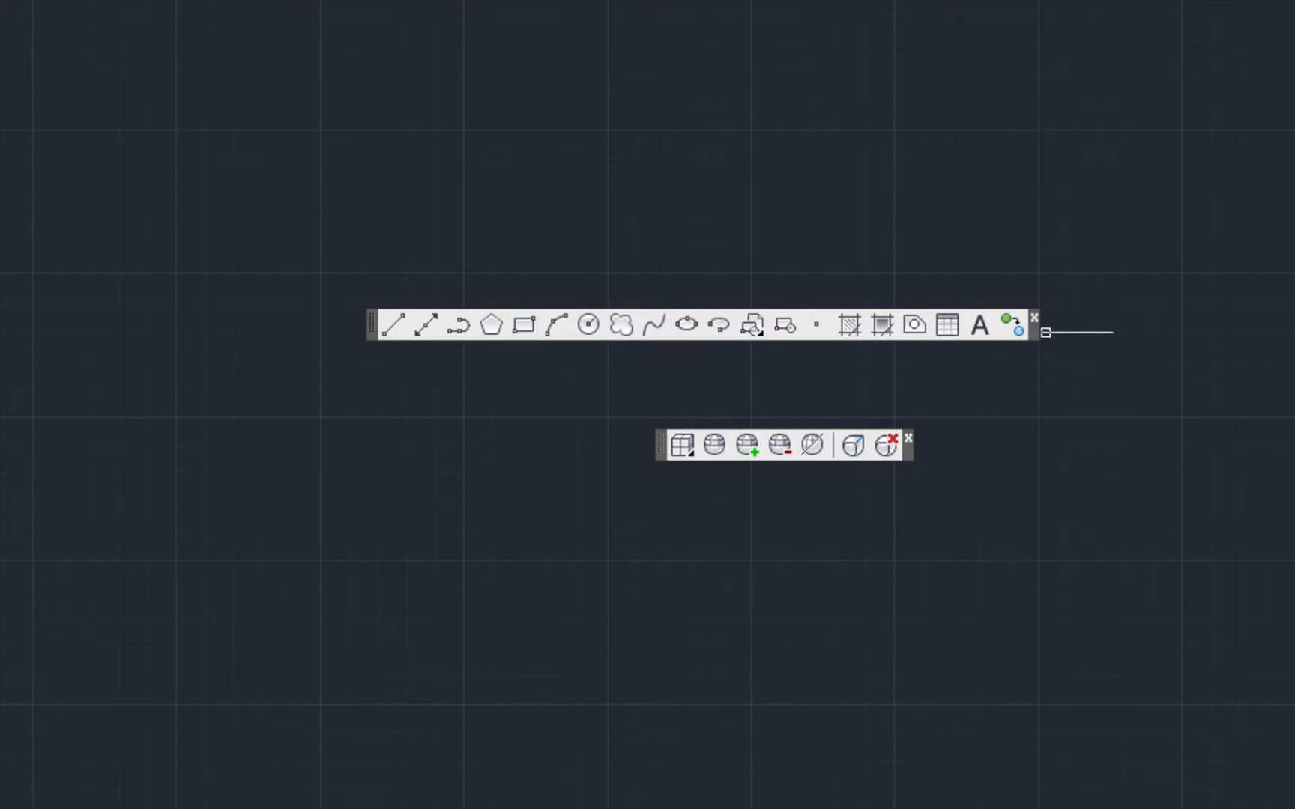
{"action": "left_click_drag", "start_coordinate": [370, 324], "coordinate": [546, 341]}
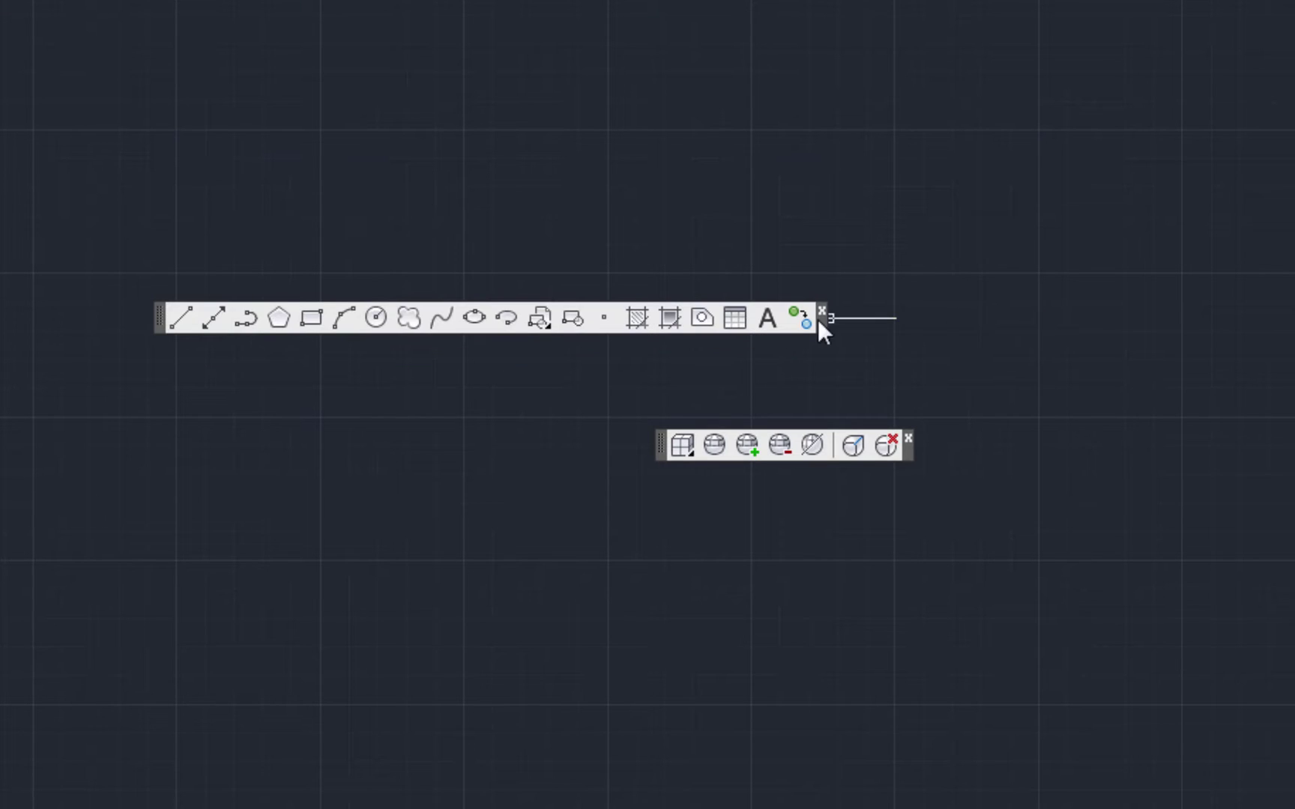
{"action": "left_click", "coordinate": [821, 324]}
{"action": "left_click_drag", "start_coordinate": [820, 324], "coordinate": [1221, 261]}
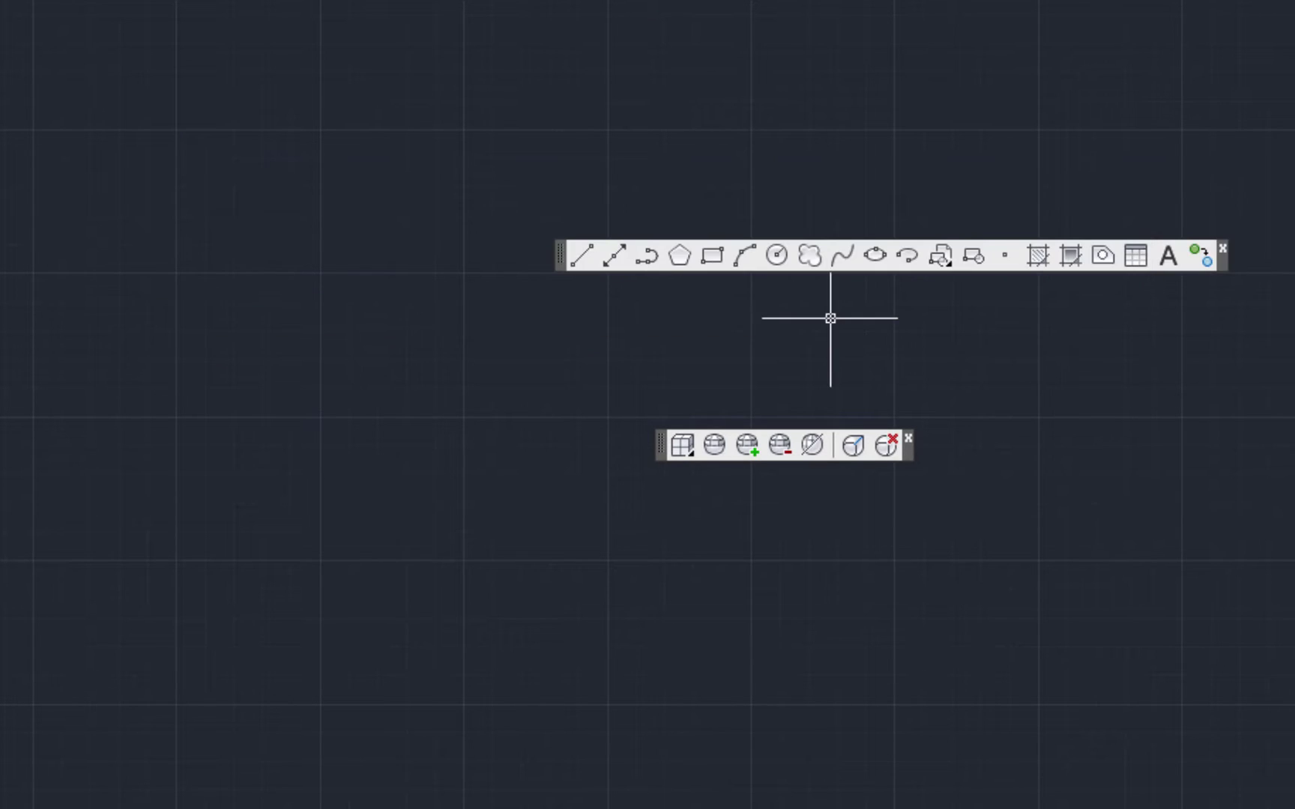
{"action": "left_click_drag", "start_coordinate": [561, 256], "coordinate": [346, 183]}
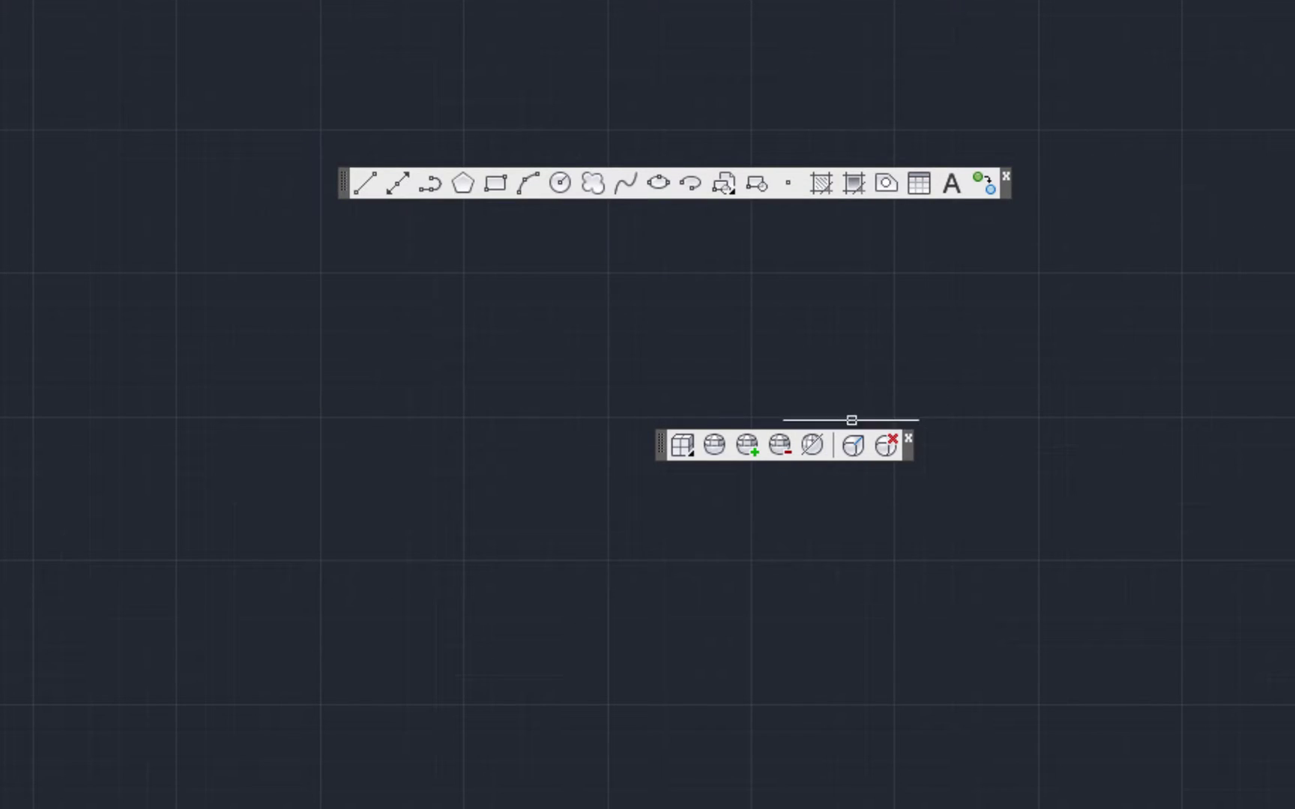
{"action": "left_click", "coordinate": [1005, 174]}
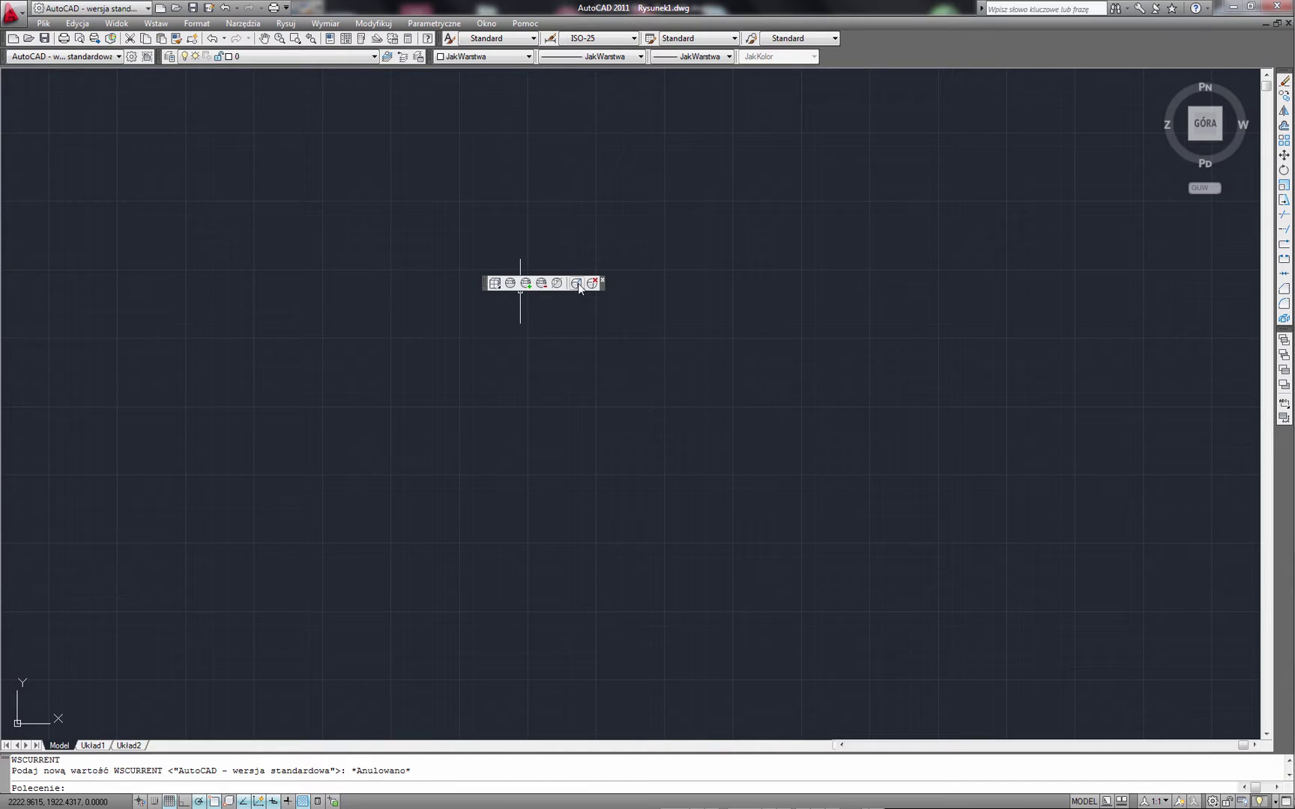
{"action": "mouse_move", "coordinate": [1203, 122]}
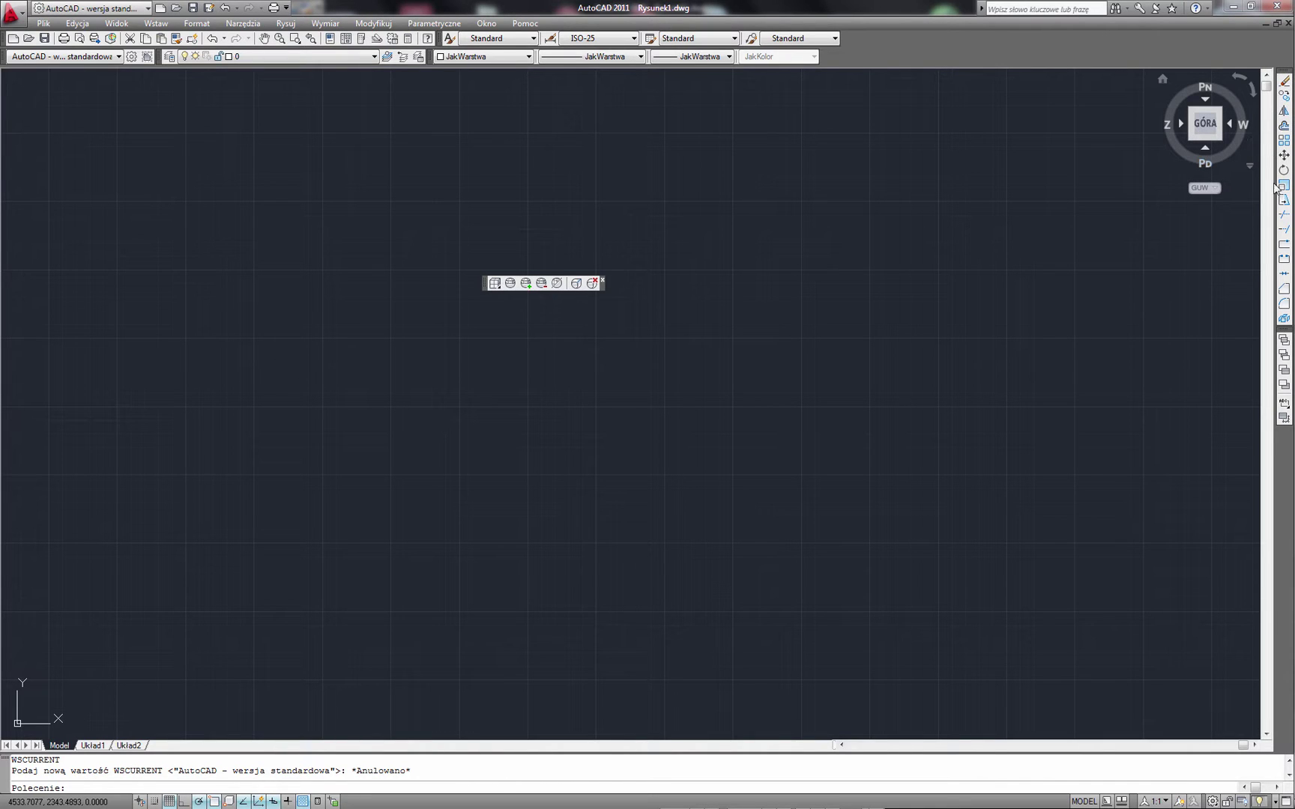
Turn on the Dopasowanie kamery, Edycja brył, Edycja odnośnika, Edycja powierzchni, Lokalizacja, LUW and LUW II toolbars.
{"action": "right_click", "coordinate": [511, 283]}
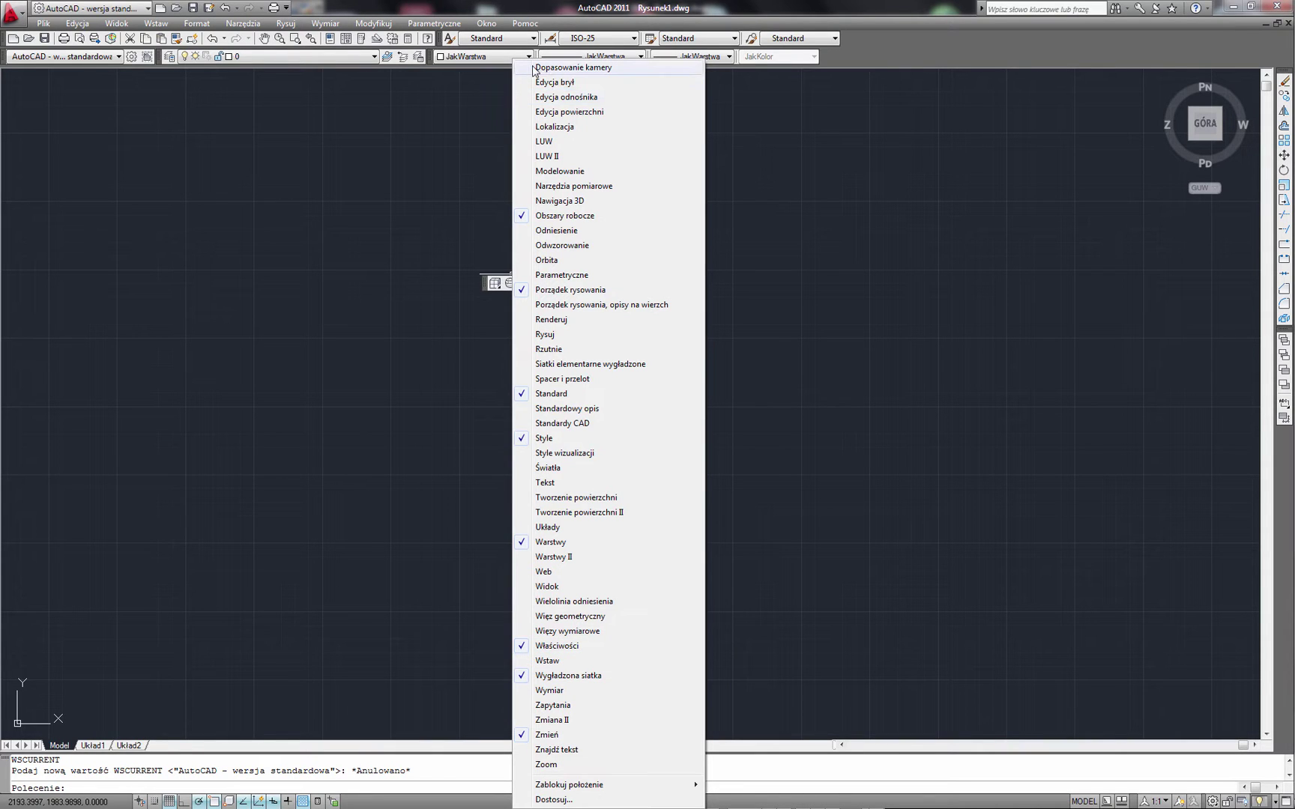
{"action": "left_click", "coordinate": [566, 96]}
{"action": "right_click", "coordinate": [540, 280]}
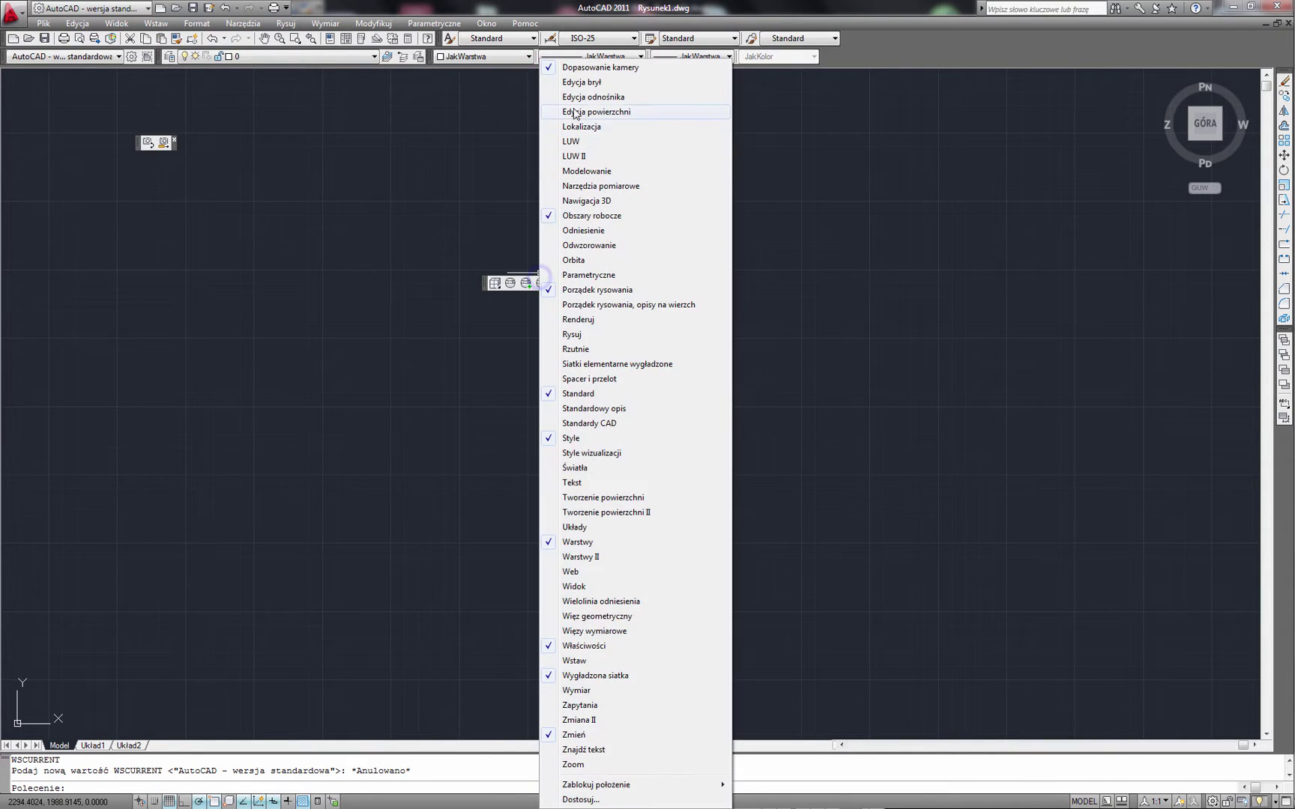
{"action": "left_click", "coordinate": [588, 82]}
{"action": "right_click", "coordinate": [548, 281]}
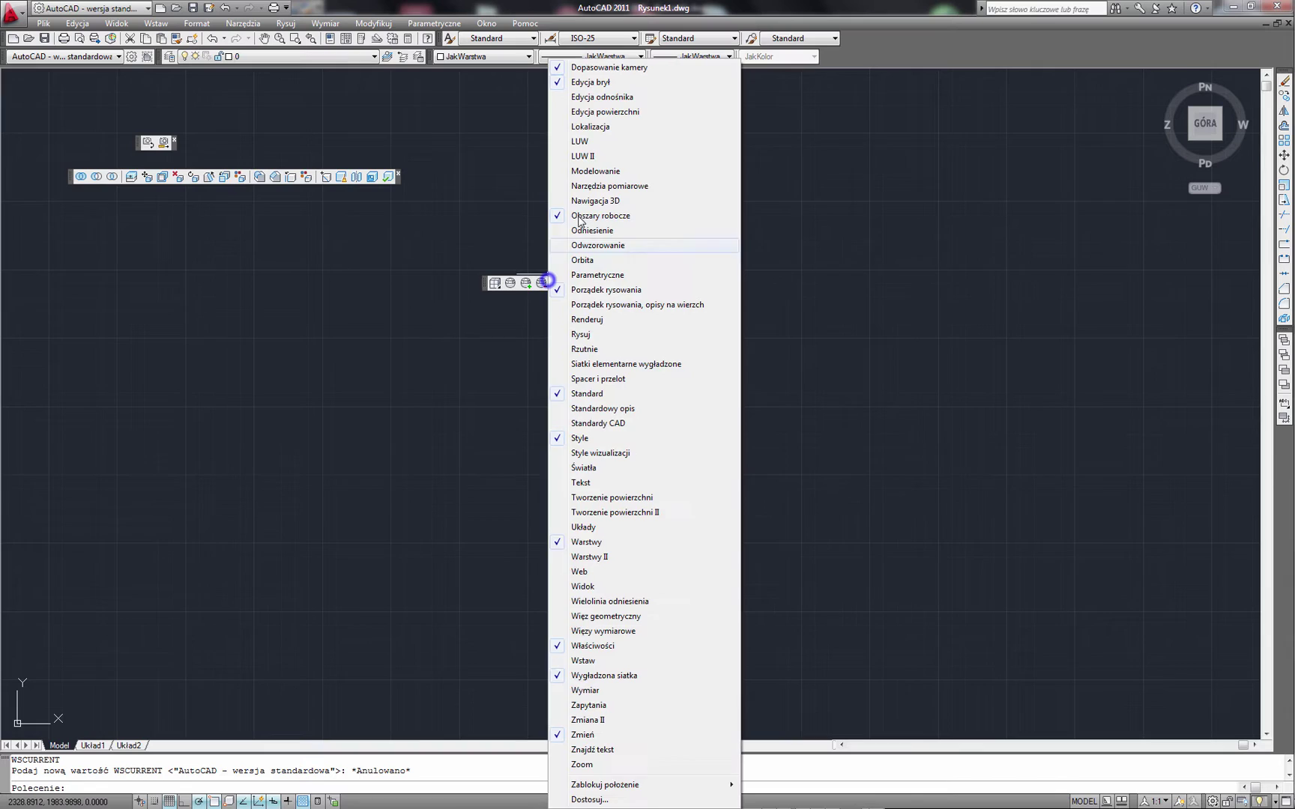
{"action": "left_click", "coordinate": [584, 97]}
{"action": "right_click", "coordinate": [549, 280]}
{"action": "left_click", "coordinate": [577, 112]}
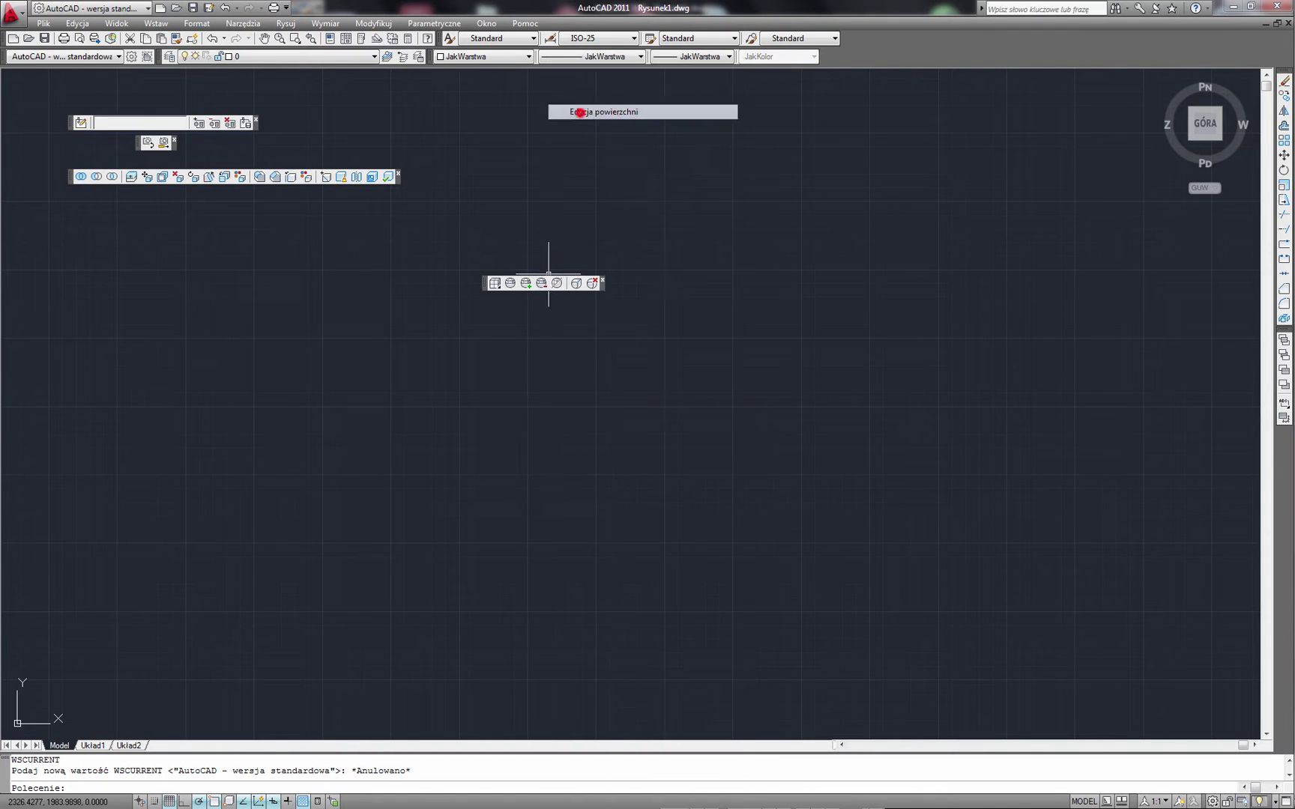
{"action": "right_click", "coordinate": [538, 282]}
{"action": "left_click", "coordinate": [580, 127]}
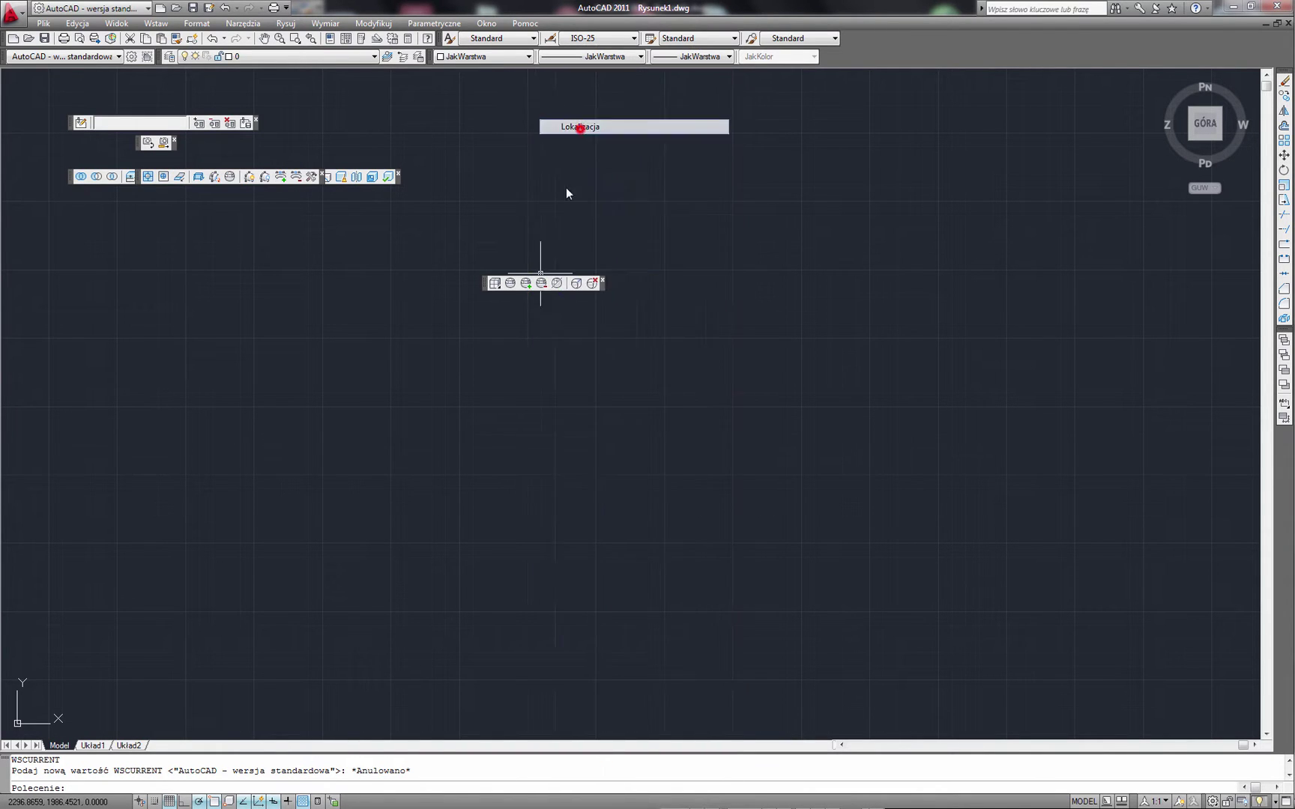
{"action": "right_click", "coordinate": [540, 283]}
{"action": "left_click", "coordinate": [568, 141]}
{"action": "right_click", "coordinate": [541, 283]}
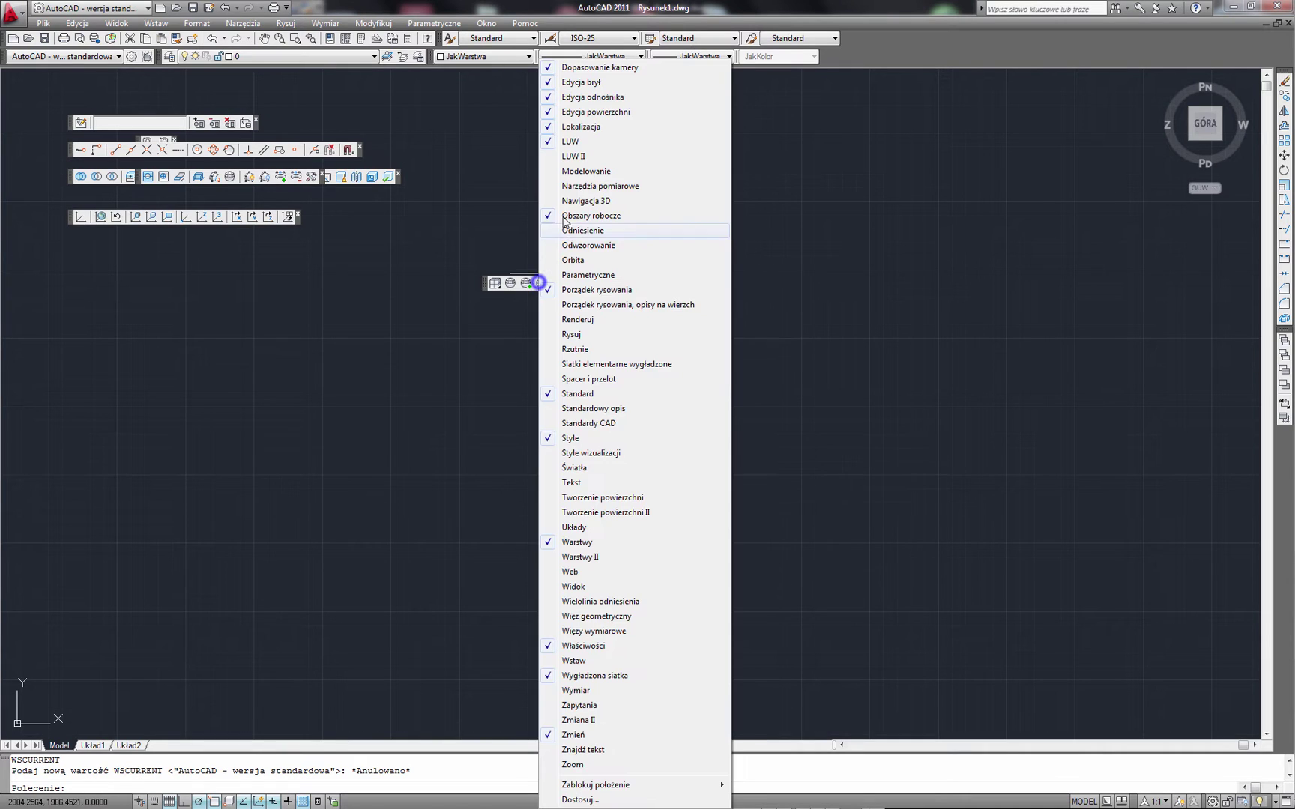
{"action": "left_click", "coordinate": [577, 156]}
Turn on the Modelowanie, Narzędzia pomiarowe, Nawigacja 3D, Odwzorowanie, Orbita and two further toolbars.
{"action": "right_click", "coordinate": [541, 283]}
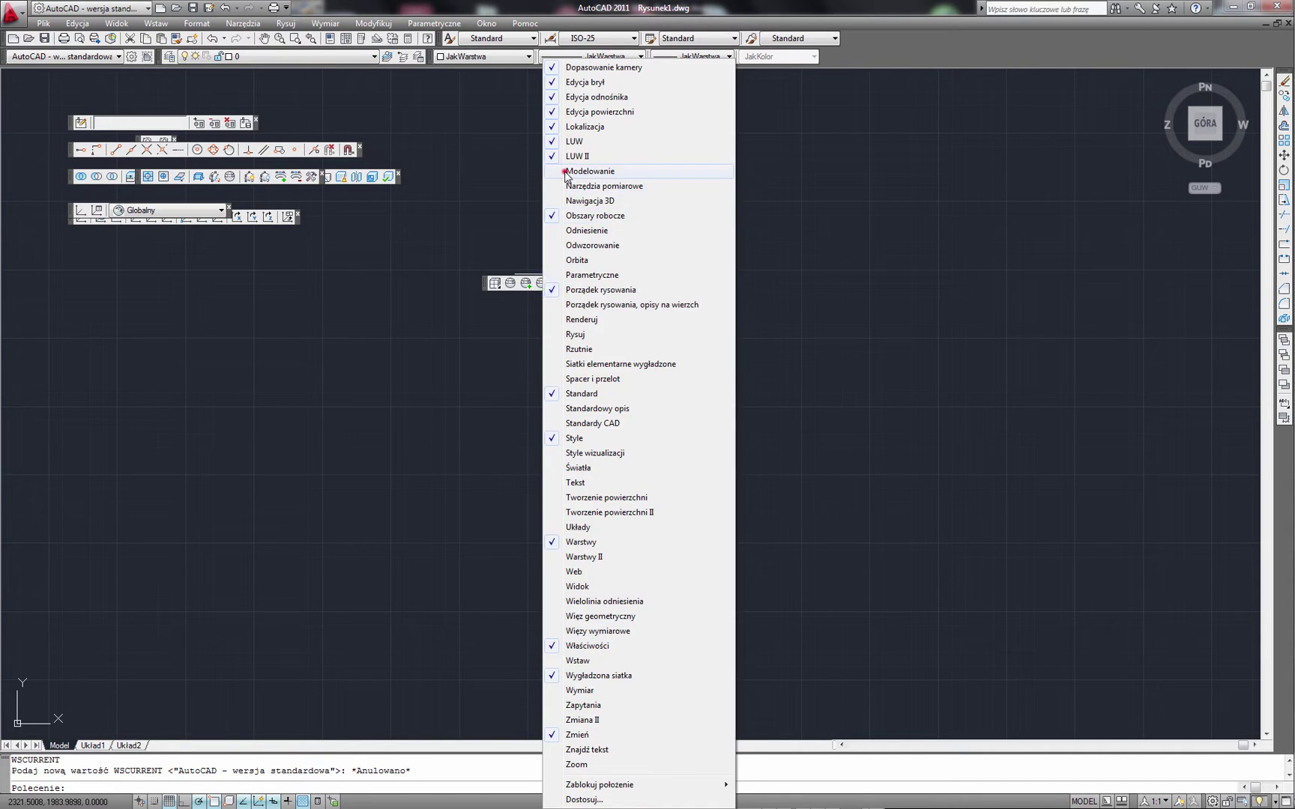
{"action": "left_click", "coordinate": [573, 171]}
{"action": "right_click", "coordinate": [541, 283]}
{"action": "left_click", "coordinate": [577, 187]}
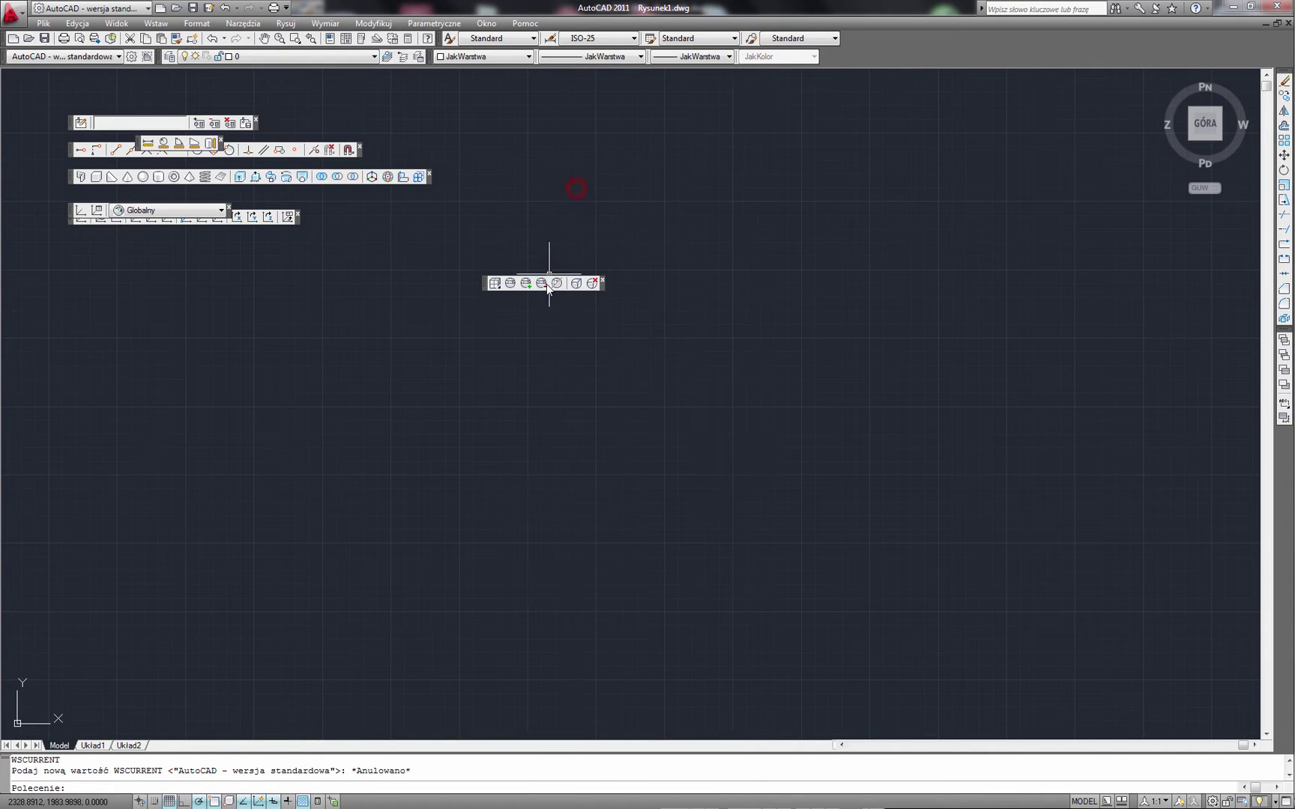
{"action": "right_click", "coordinate": [546, 284]}
{"action": "left_click", "coordinate": [591, 200]}
{"action": "right_click", "coordinate": [567, 285]}
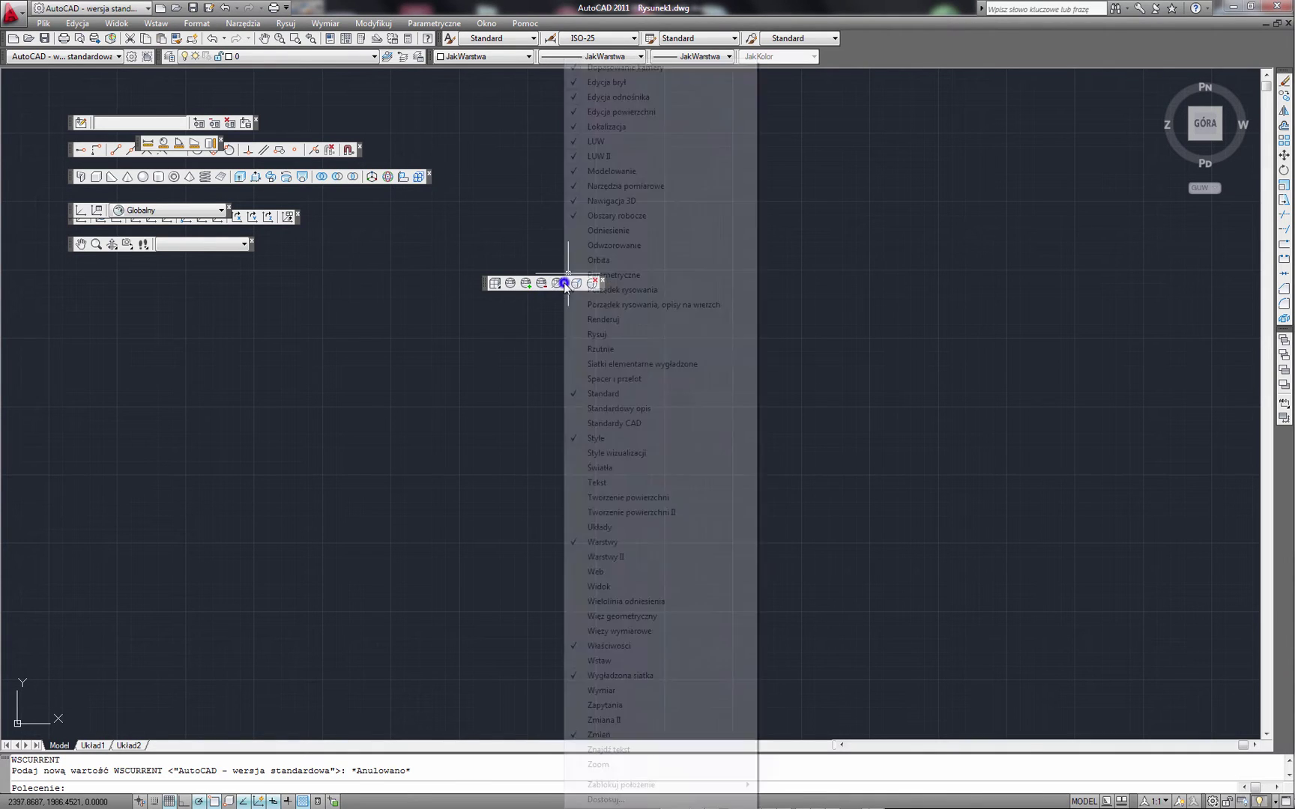
{"action": "left_click", "coordinate": [582, 244]}
{"action": "right_click", "coordinate": [556, 284]}
{"action": "left_click", "coordinate": [578, 270]}
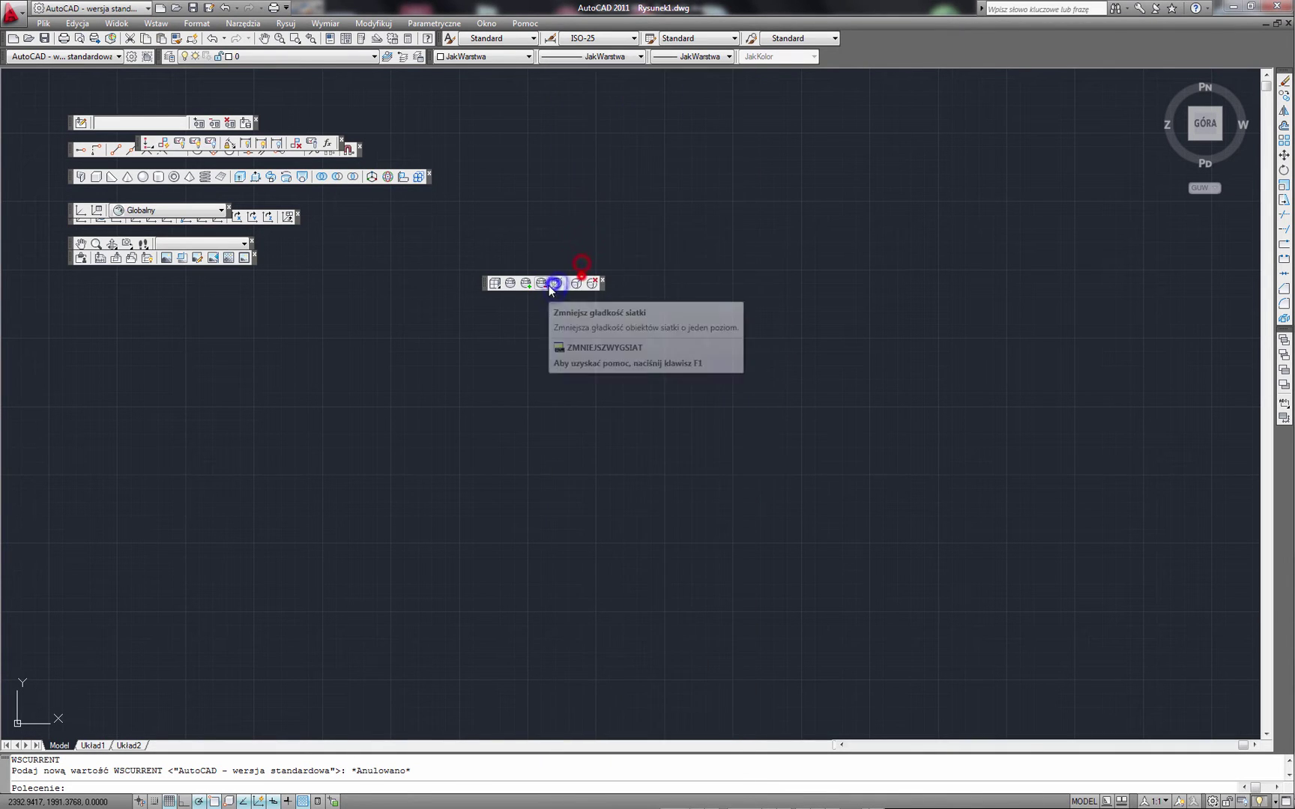
{"action": "right_click", "coordinate": [556, 285]}
{"action": "left_click", "coordinate": [589, 347]}
{"action": "right_click", "coordinate": [556, 285]}
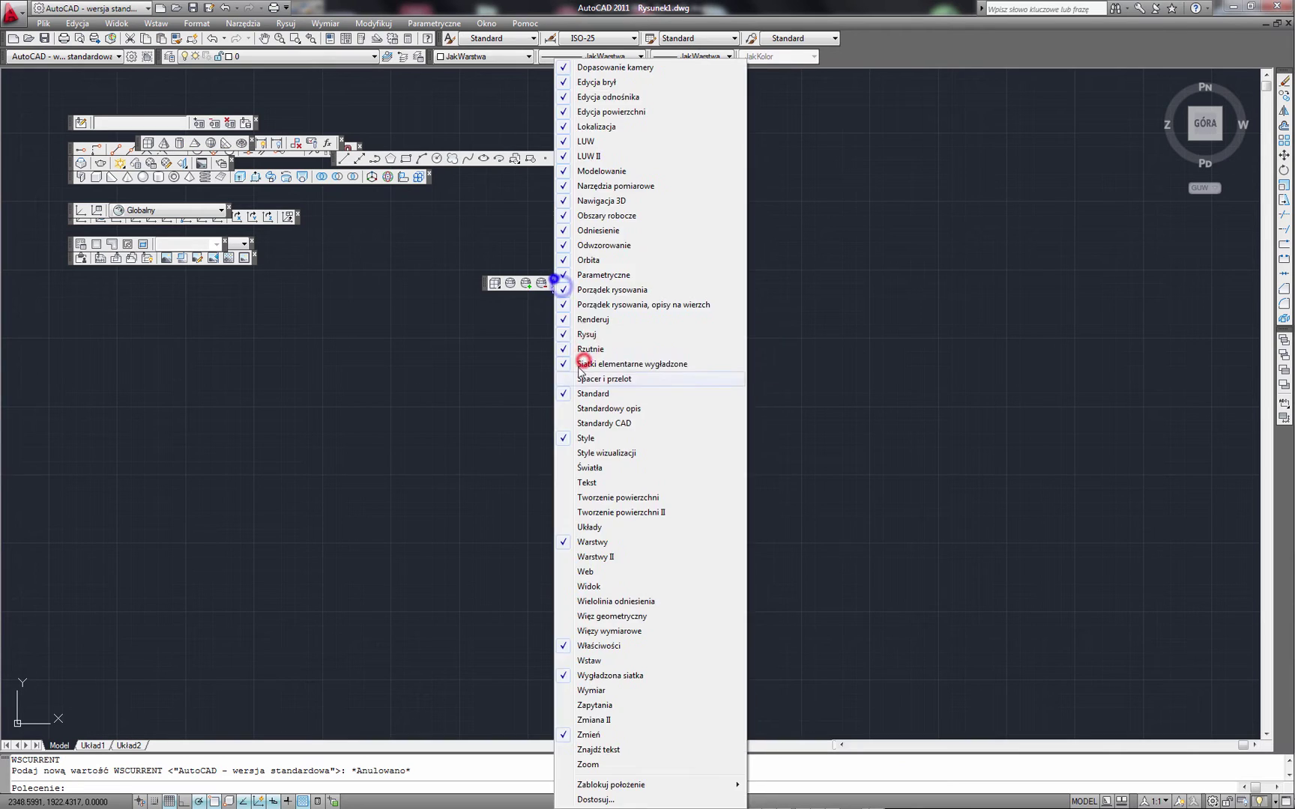
{"action": "left_click", "coordinate": [599, 378]}
Turn on the Światła, Tekst, Więz geometryczny and geometric constraint toolbars, plus one more.
{"action": "right_click", "coordinate": [541, 282]}
{"action": "left_click", "coordinate": [564, 467]}
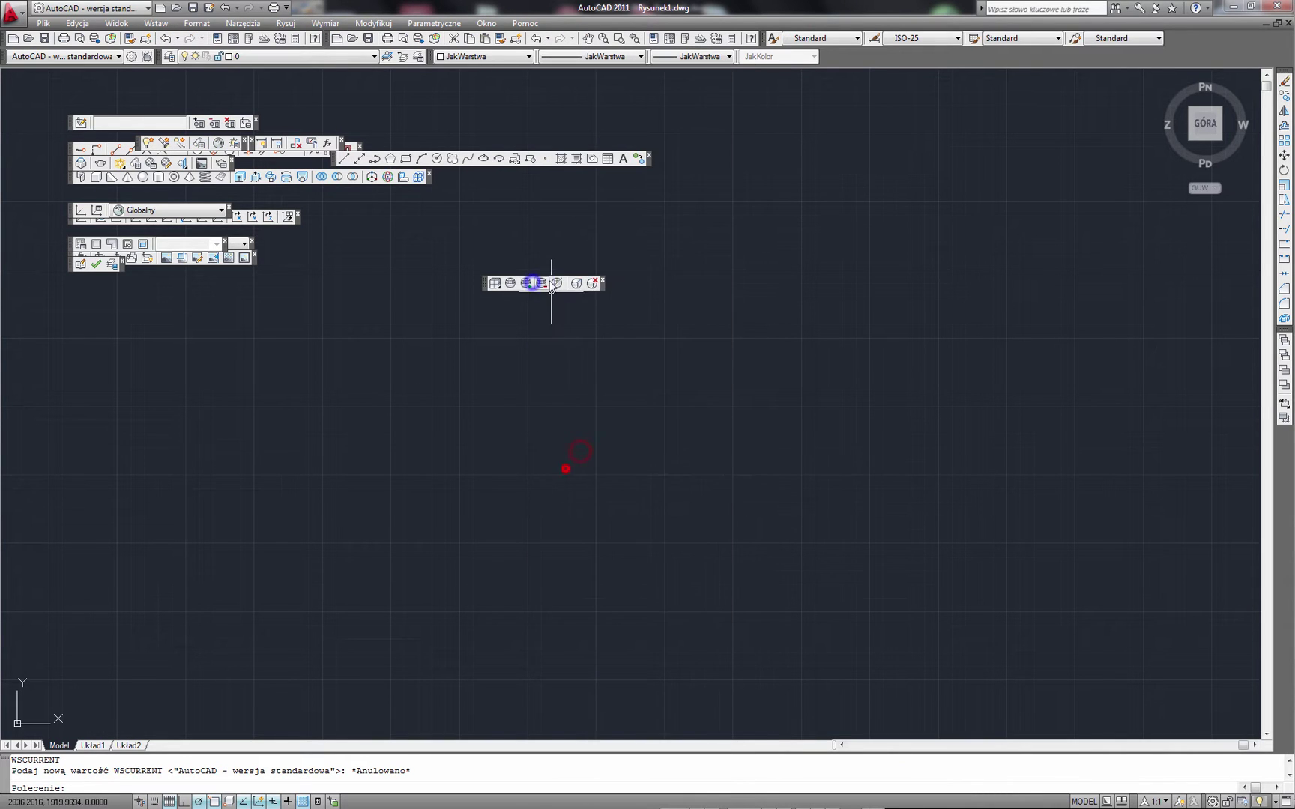
{"action": "right_click", "coordinate": [548, 278]}
{"action": "left_click", "coordinate": [580, 483]}
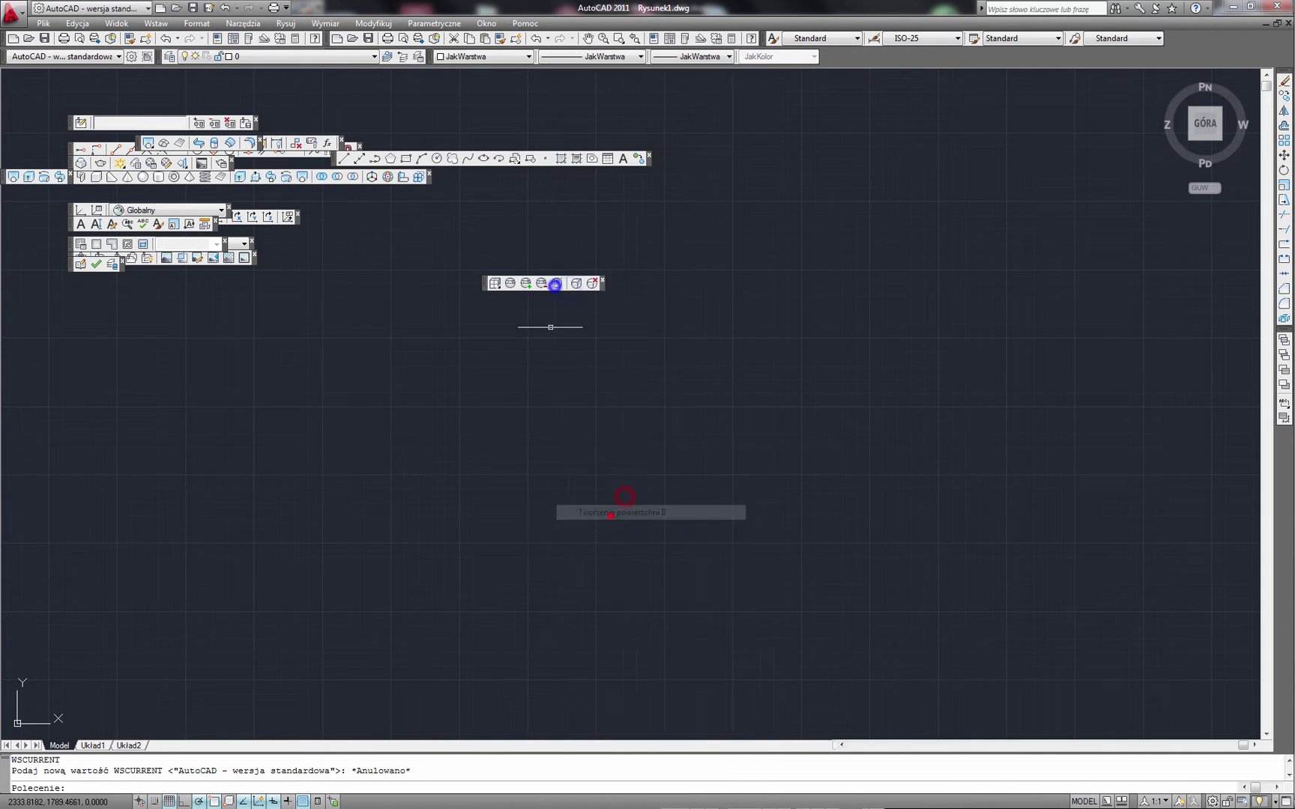
{"action": "right_click", "coordinate": [541, 282]}
{"action": "left_click", "coordinate": [583, 572]}
{"action": "right_click", "coordinate": [541, 281]}
{"action": "left_click", "coordinate": [604, 452]}
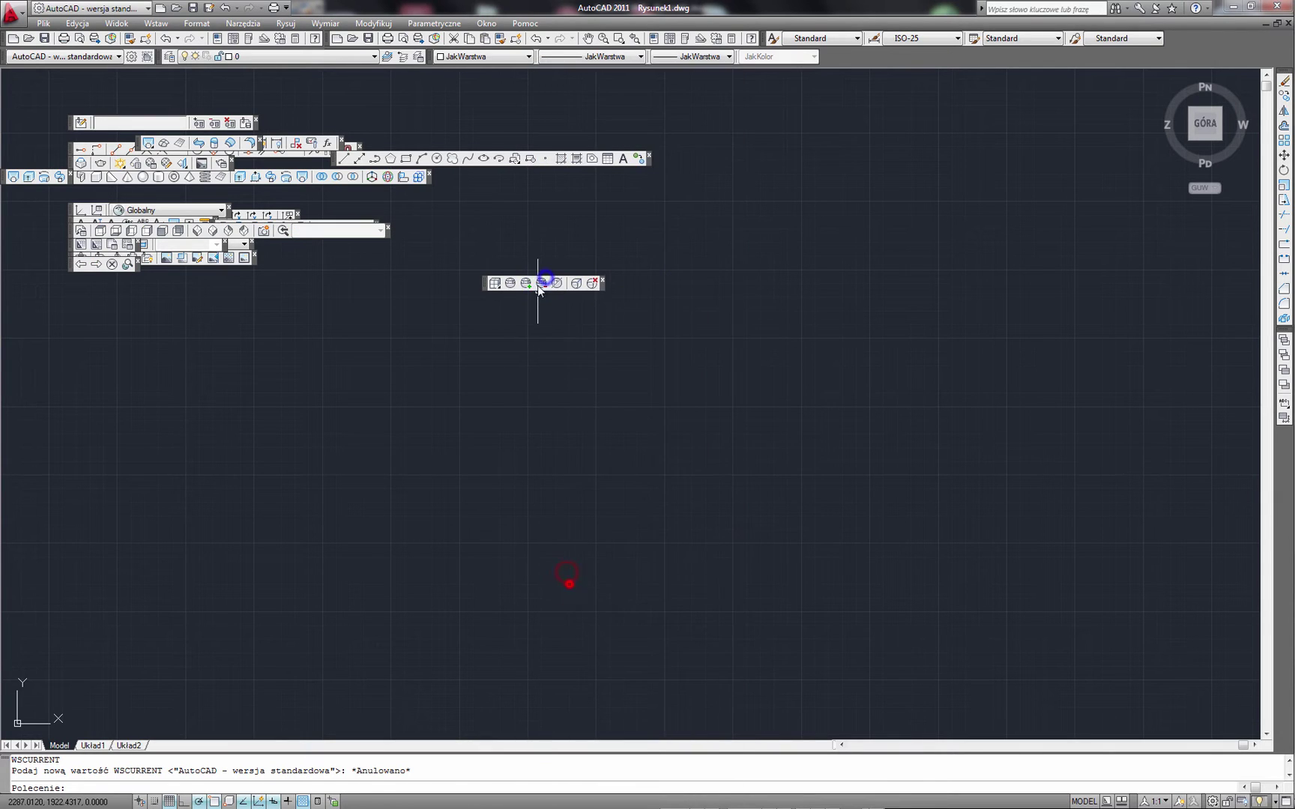
{"action": "right_click", "coordinate": [551, 282]}
{"action": "left_click", "coordinate": [592, 616]}
Turn on the dimensional constraint, Wstaw, Zmiana II, Znajdź tekst and Zoom toolbars.
{"action": "right_click", "coordinate": [541, 281]}
{"action": "left_click", "coordinate": [586, 660]}
{"action": "right_click", "coordinate": [541, 281]}
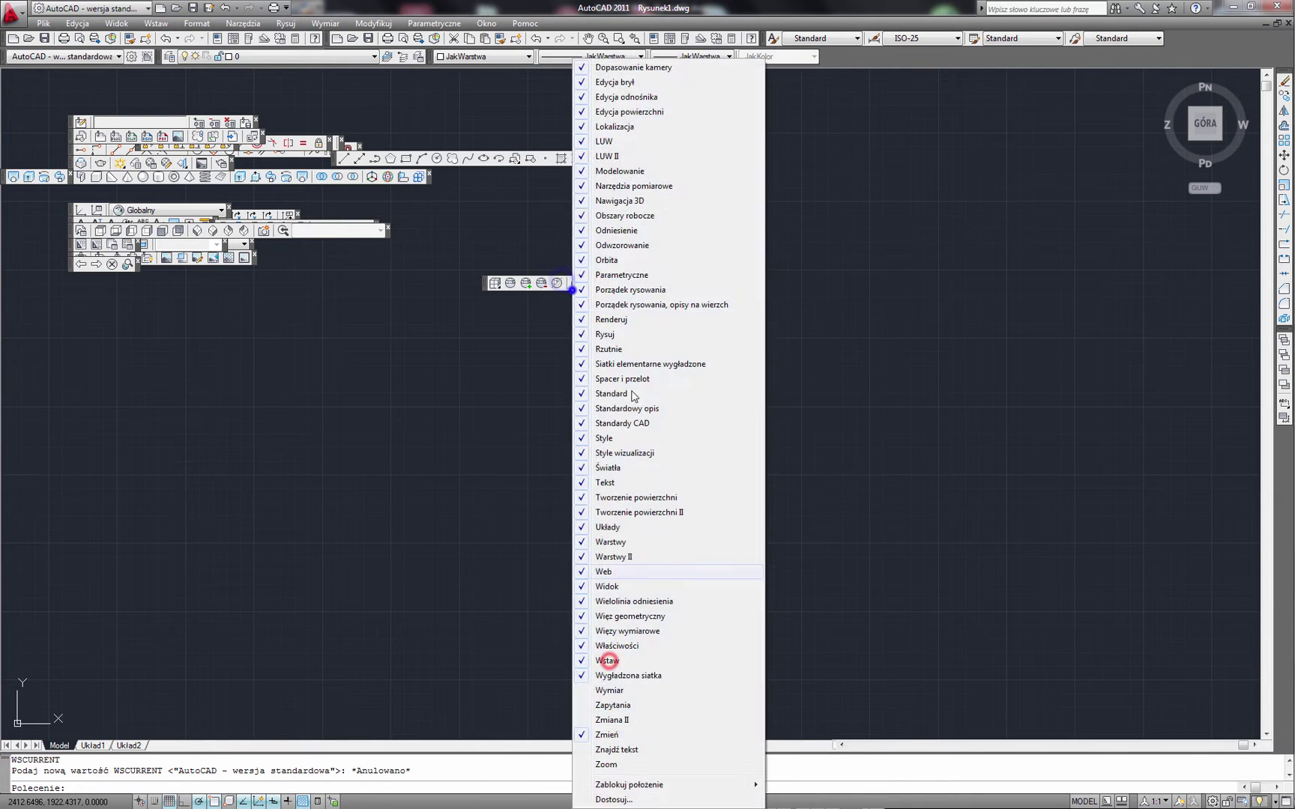
{"action": "left_click", "coordinate": [570, 690]}
{"action": "right_click", "coordinate": [542, 283]}
{"action": "left_click", "coordinate": [583, 720]}
{"action": "right_click", "coordinate": [543, 283]}
{"action": "left_click", "coordinate": [588, 749]}
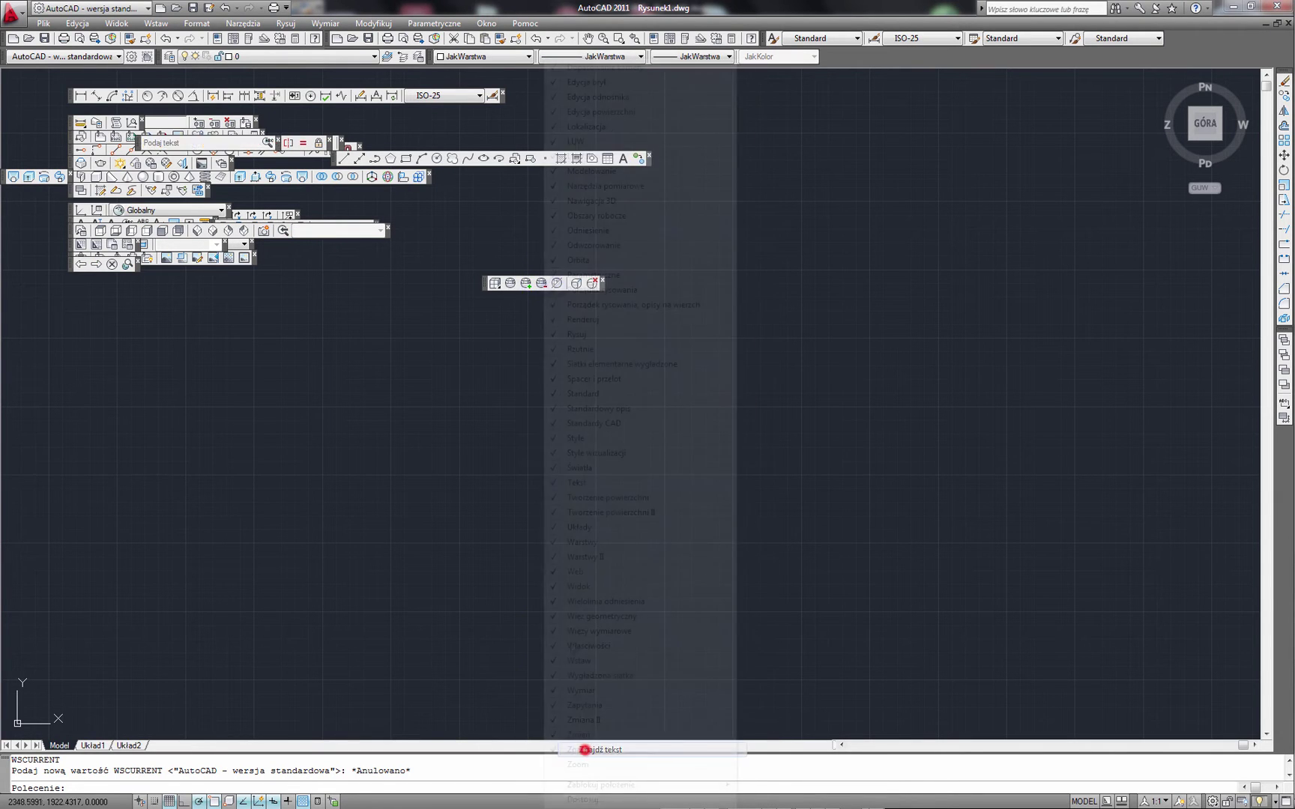
{"action": "right_click", "coordinate": [542, 283]}
{"action": "left_click", "coordinate": [577, 765]}
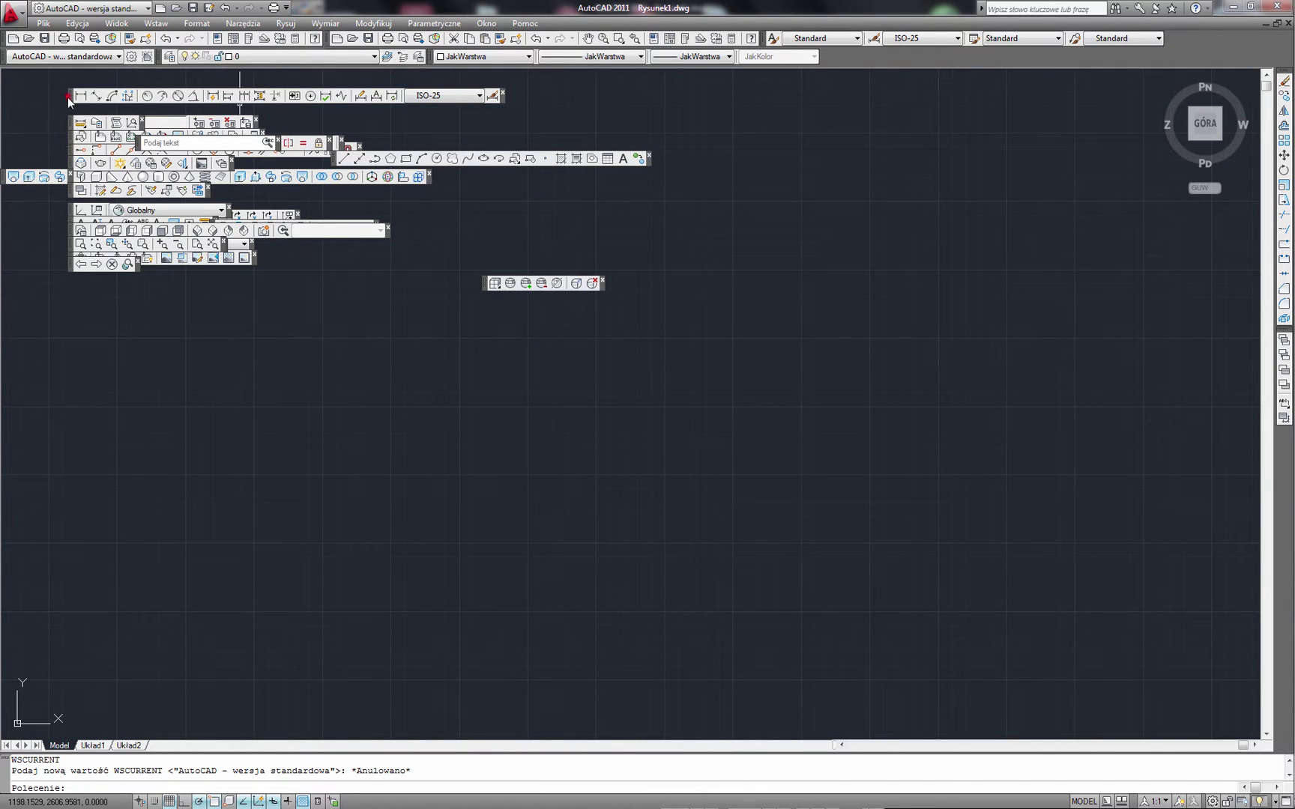
Pull the dimension, find-text, zoom, visual styles, UCS and four-icon toolbars apart from the stack.
{"action": "mouse_move", "coordinate": [71, 97]}
{"action": "left_mouse_down"}
{"action": "mouse_move", "coordinate": [365, 424]}
{"action": "mouse_move", "coordinate": [368, 414]}
{"action": "left_mouse_up"}
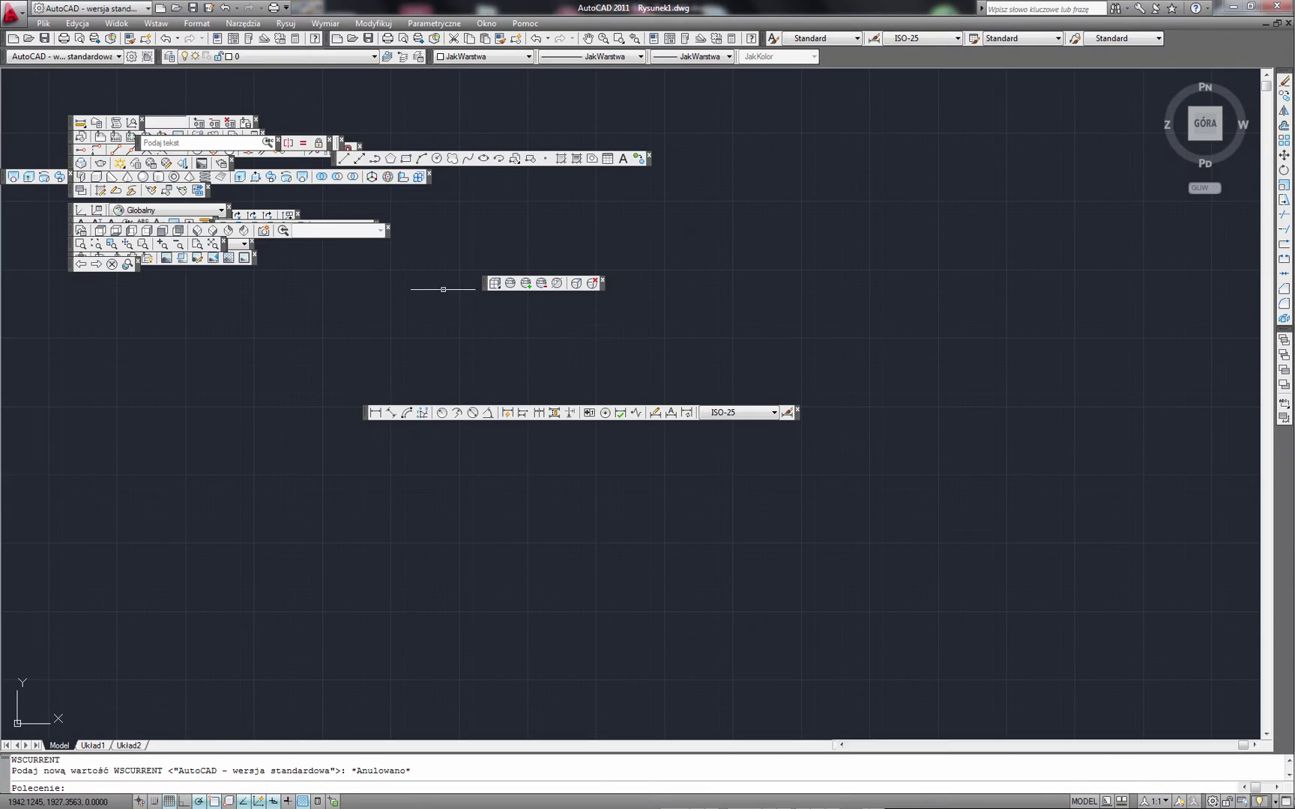
{"action": "left_click_drag", "start_coordinate": [139, 144], "coordinate": [174, 456]}
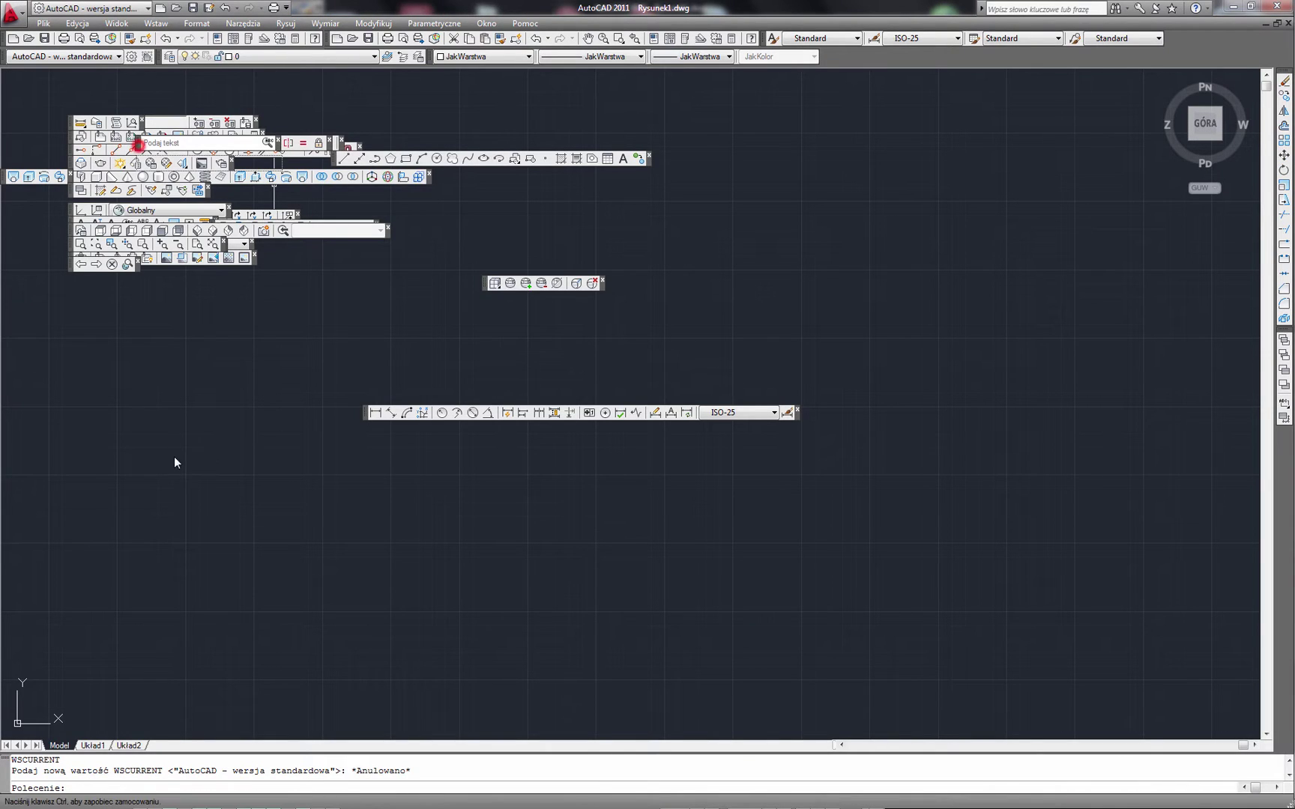
{"action": "mouse_move", "coordinate": [71, 266]}
{"action": "left_mouse_down"}
{"action": "mouse_move", "coordinate": [84, 389]}
{"action": "mouse_move", "coordinate": [83, 346]}
{"action": "left_mouse_up"}
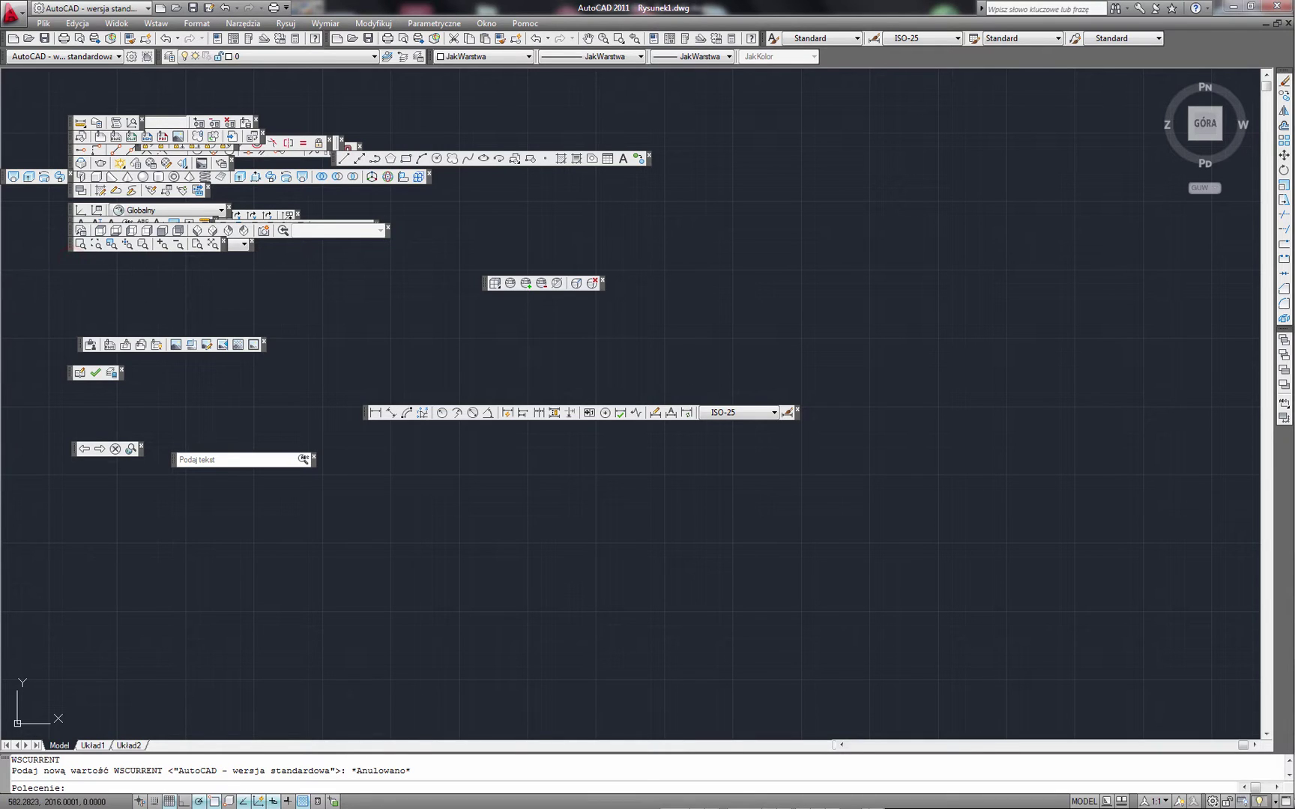
{"action": "left_click_drag", "start_coordinate": [70, 250], "coordinate": [75, 292]}
{"action": "left_click_drag", "start_coordinate": [68, 224], "coordinate": [88, 247]}
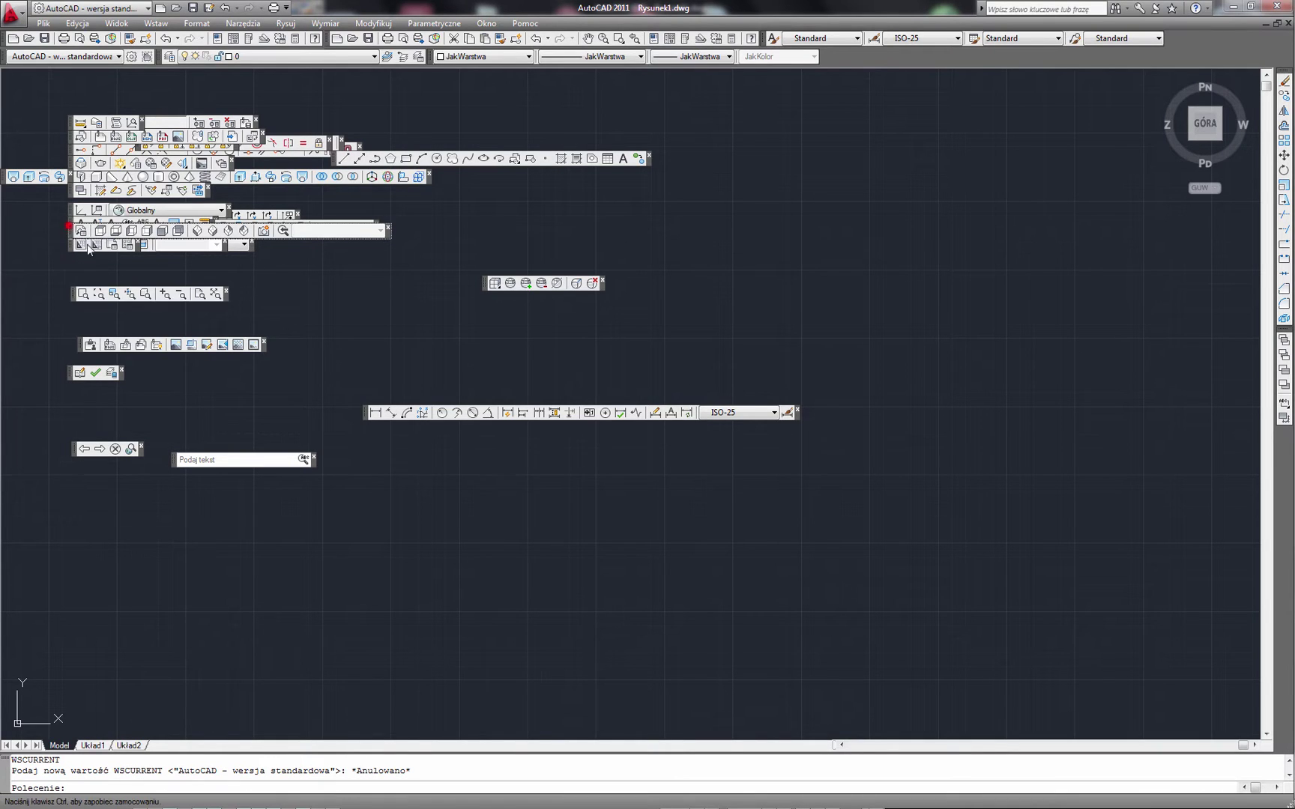
{"action": "left_click_drag", "start_coordinate": [127, 504], "coordinate": [82, 530]}
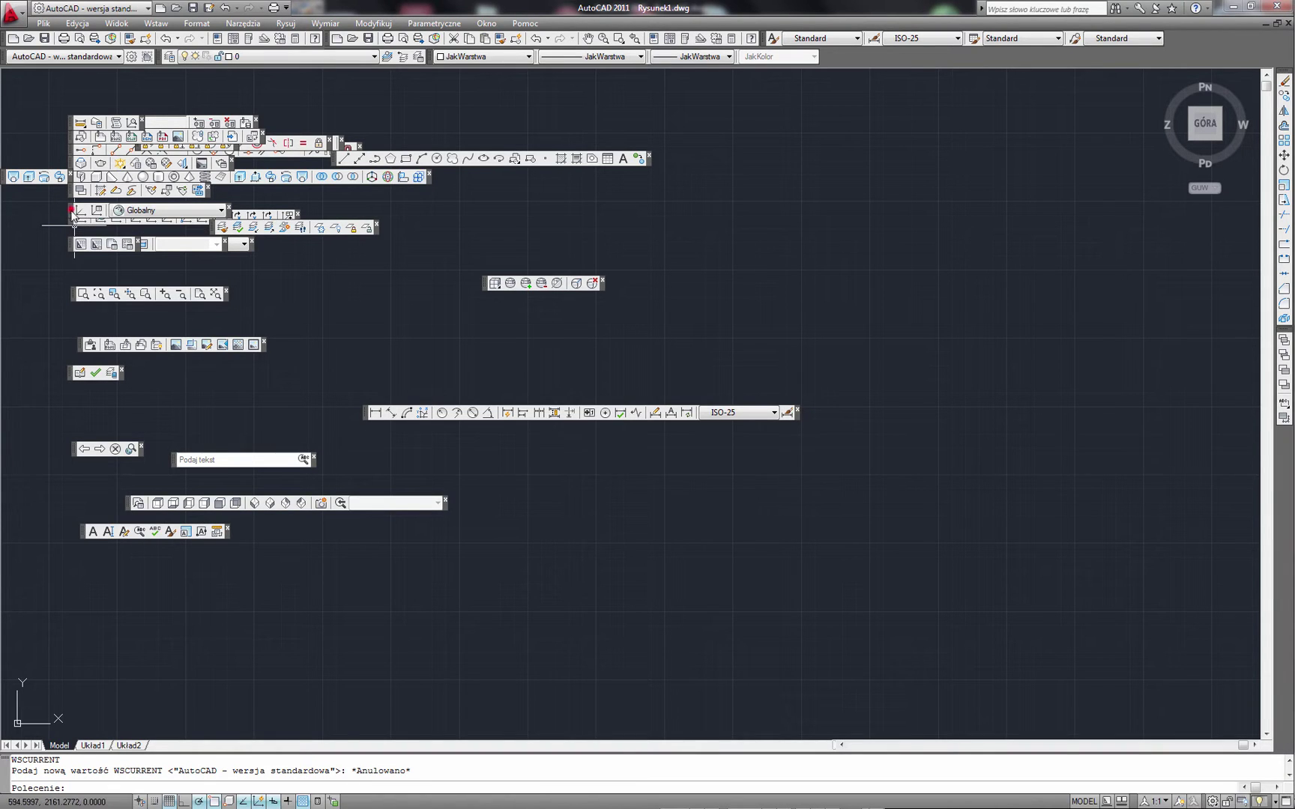
{"action": "left_click_drag", "start_coordinate": [73, 211], "coordinate": [293, 317]}
{"action": "left_click_drag", "start_coordinate": [207, 216], "coordinate": [473, 234]}
{"action": "left_click_drag", "start_coordinate": [72, 120], "coordinate": [75, 101]}
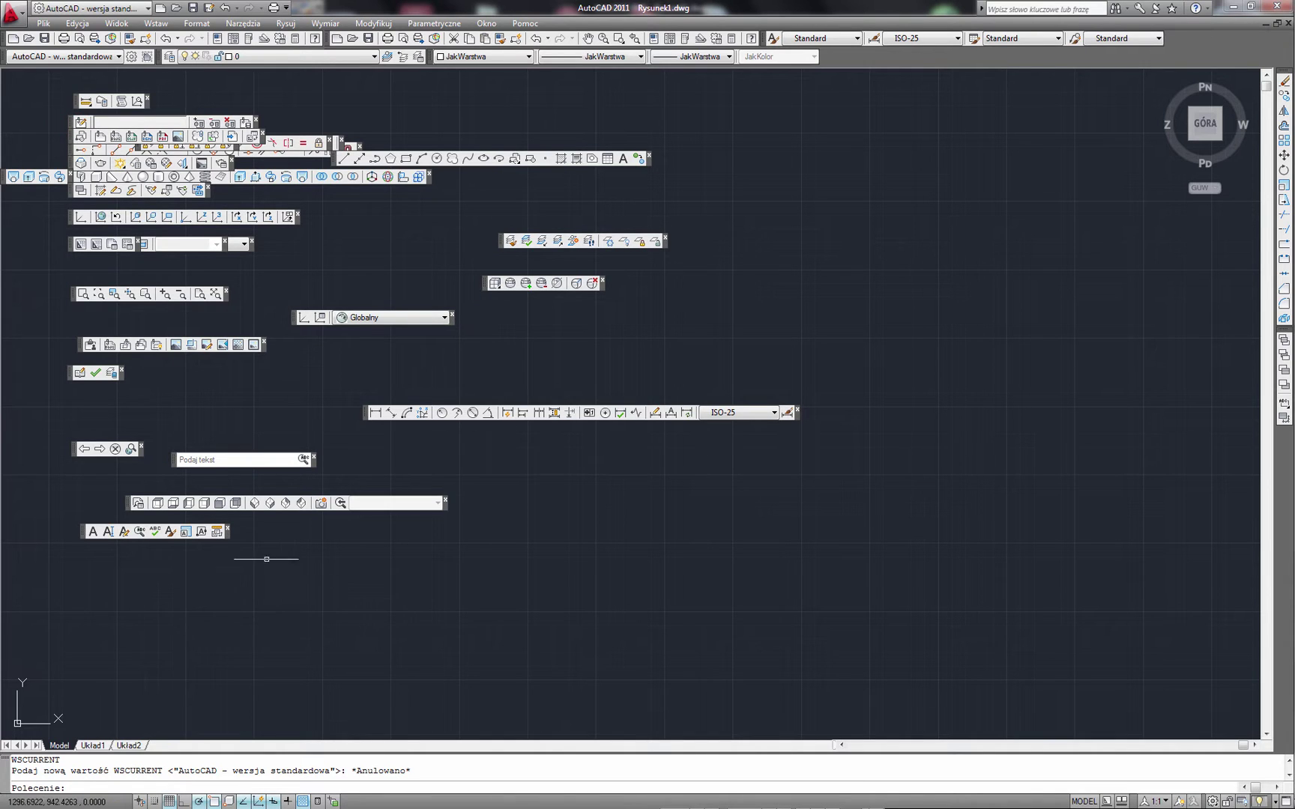
Close the web navigation toolbar and move the layouts toolbar to its own spot.
{"action": "left_click", "coordinate": [140, 444]}
{"action": "left_click_drag", "start_coordinate": [115, 372], "coordinate": [69, 245]}
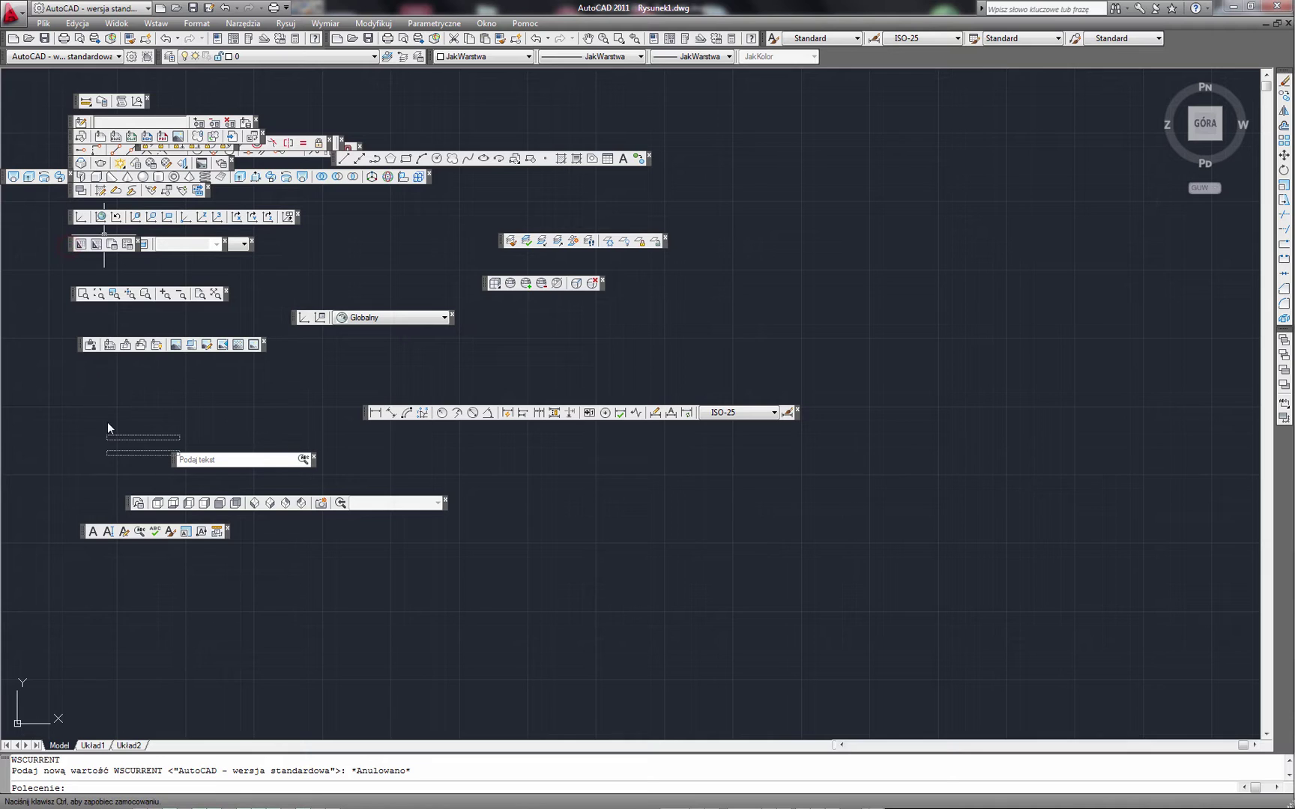
{"action": "left_click_drag", "start_coordinate": [84, 384], "coordinate": [81, 384]}
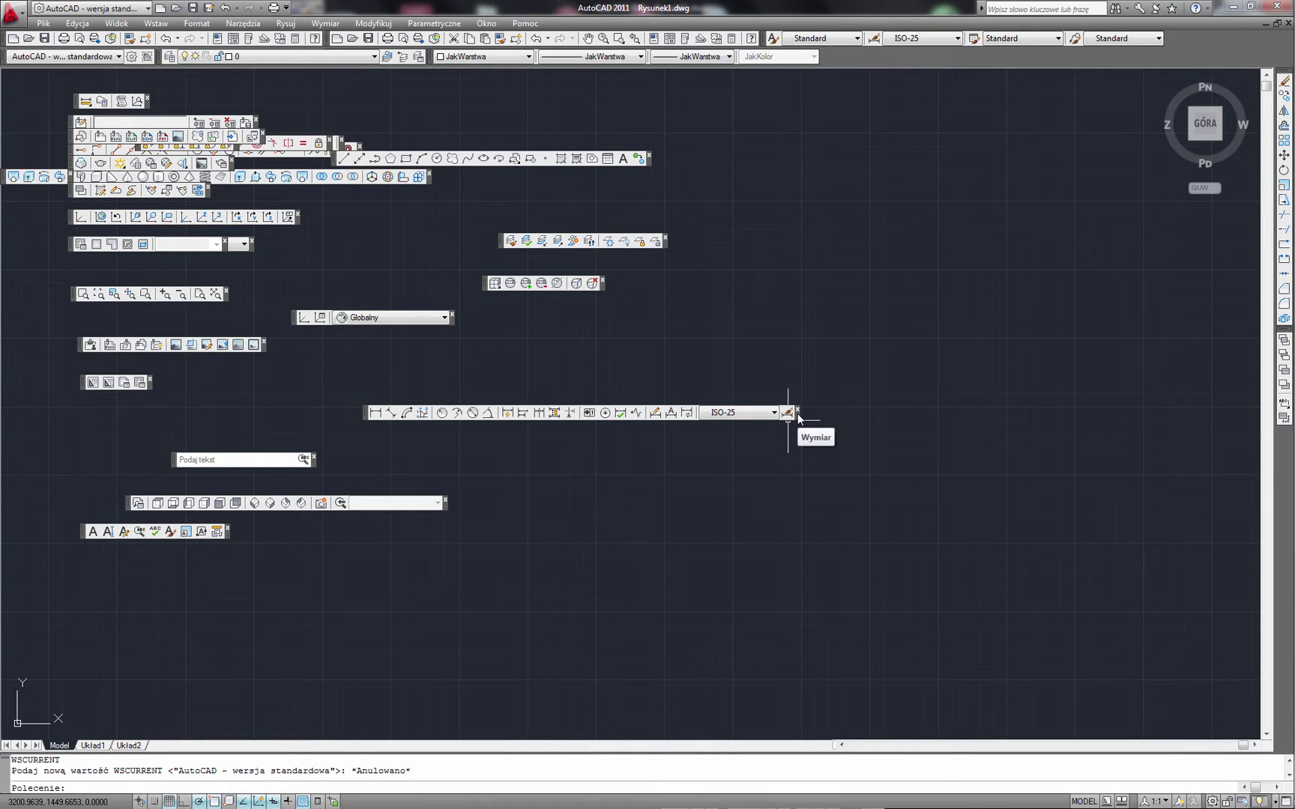
Dock the Wymiar toolbar at the bottom above the command line and slide it left.
{"action": "left_click_drag", "start_coordinate": [798, 418], "coordinate": [659, 652]}
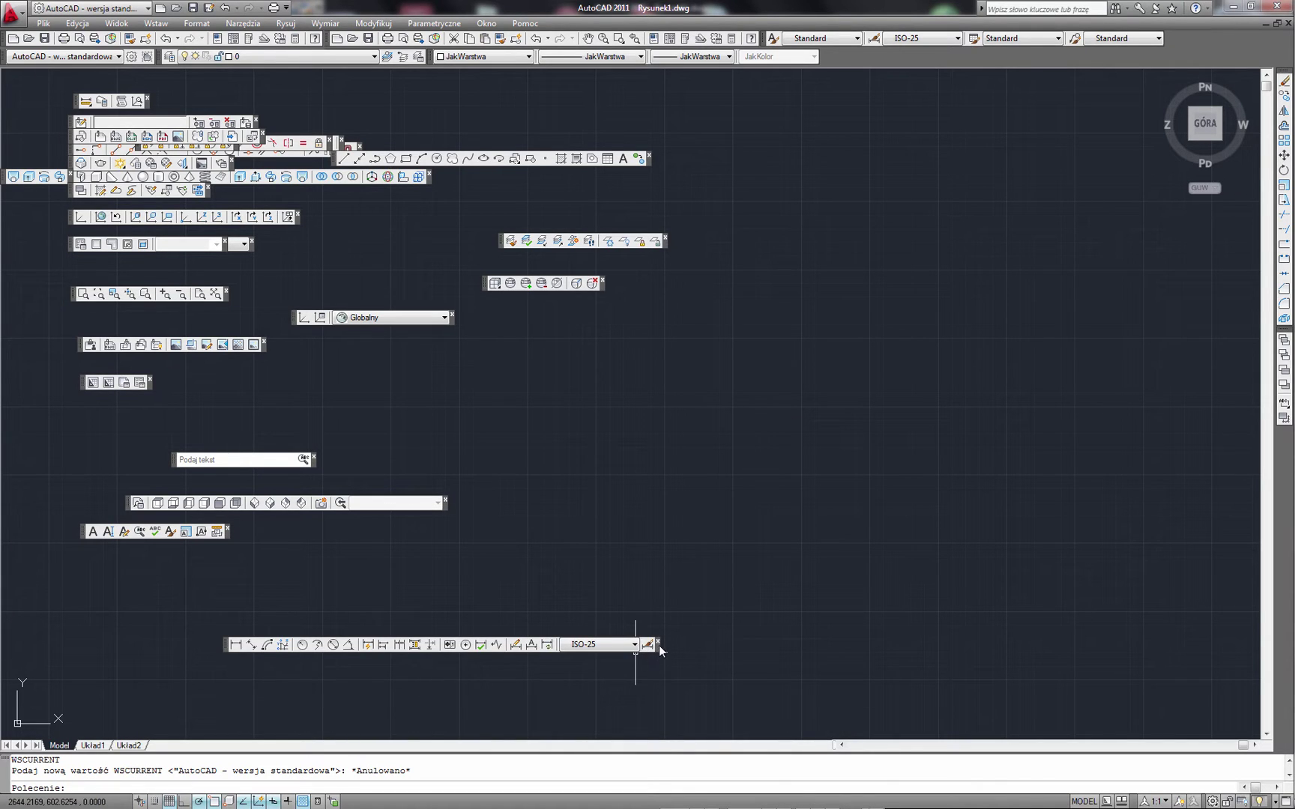
{"action": "mouse_move", "coordinate": [660, 651]}
{"action": "left_mouse_down"}
{"action": "mouse_move", "coordinate": [566, 726]}
{"action": "mouse_move", "coordinate": [633, 596]}
{"action": "left_mouse_up"}
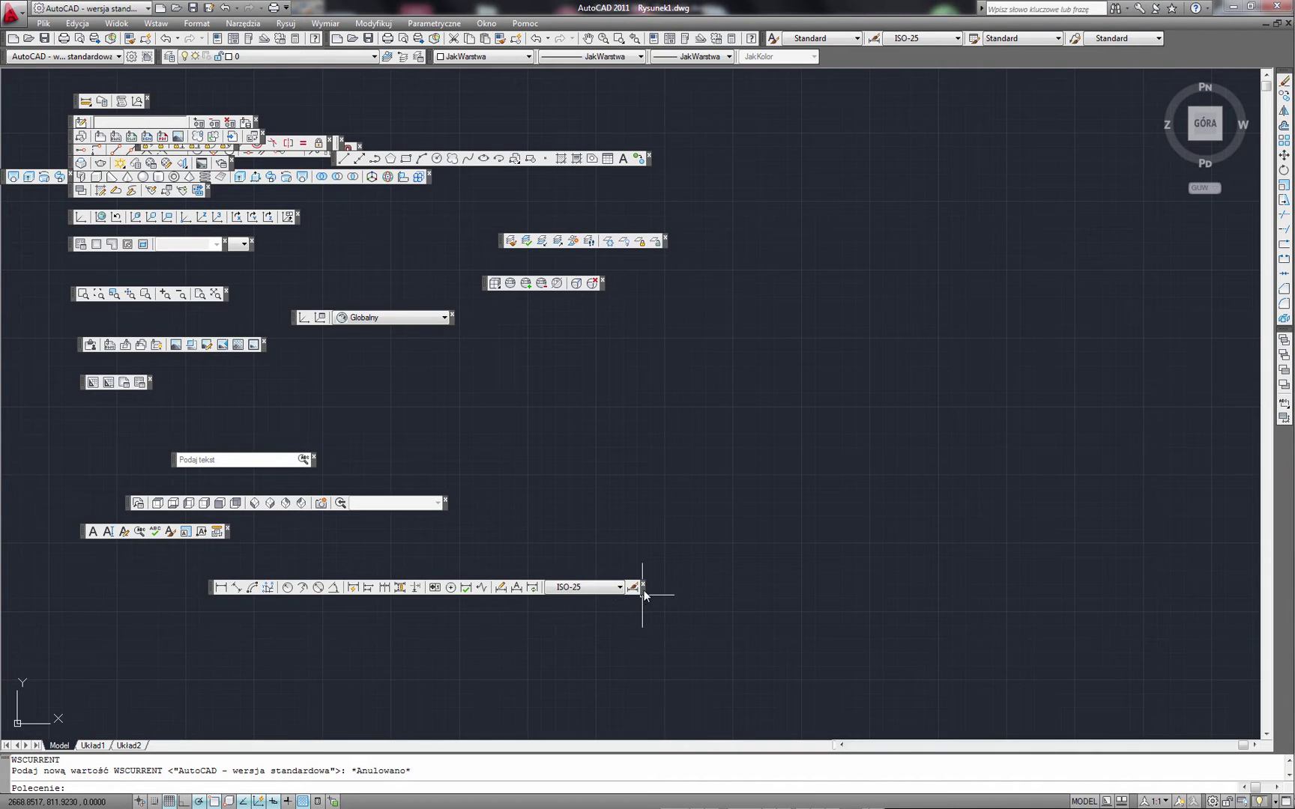
{"action": "mouse_move", "coordinate": [643, 594]}
{"action": "left_mouse_down"}
{"action": "mouse_move", "coordinate": [632, 629]}
{"action": "mouse_move", "coordinate": [535, 689]}
{"action": "mouse_move", "coordinate": [491, 758]}
{"action": "mouse_move", "coordinate": [659, 755]}
{"action": "left_mouse_up"}
{"action": "left_click_drag", "start_coordinate": [455, 741], "coordinate": [148, 746]}
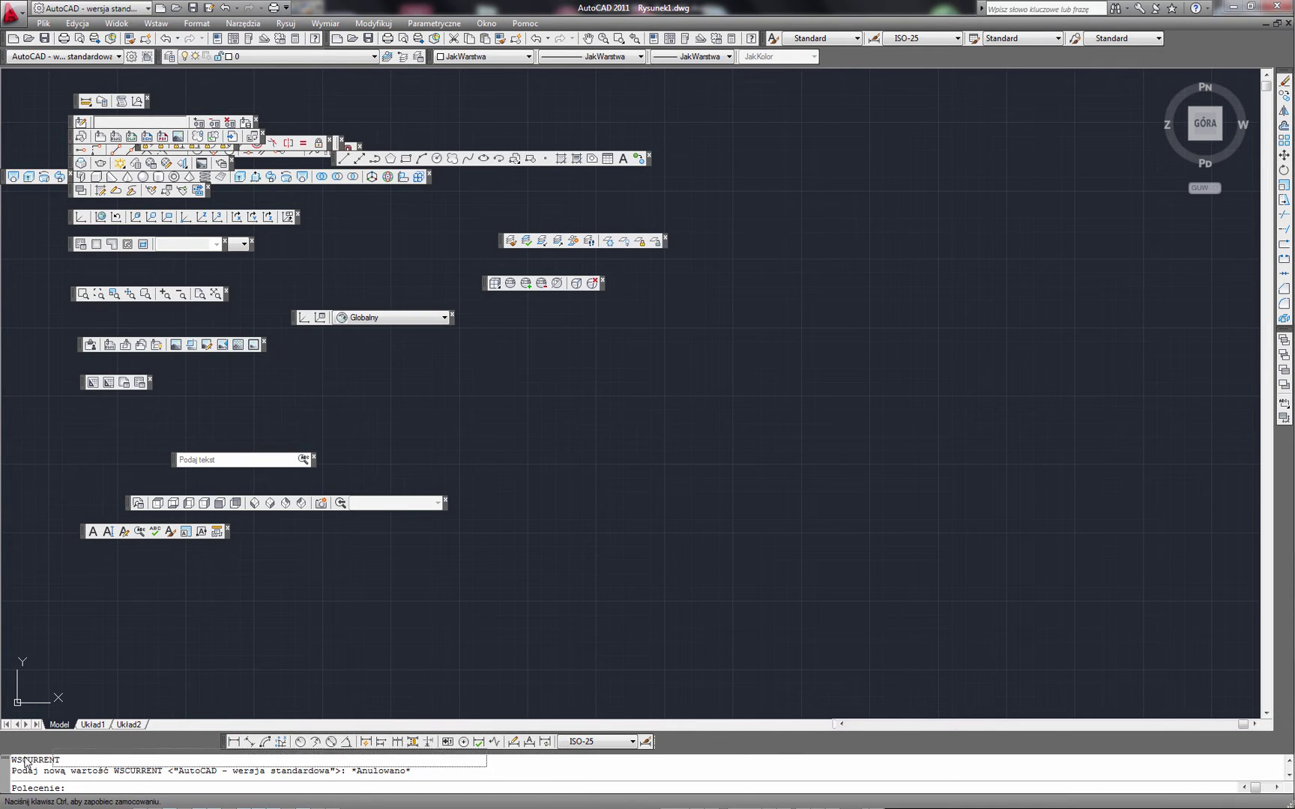
Slide the docked dimension toolbar to the left end and move two floating toolbars lower.
{"action": "left_click_drag", "start_coordinate": [148, 746], "coordinate": [228, 749]}
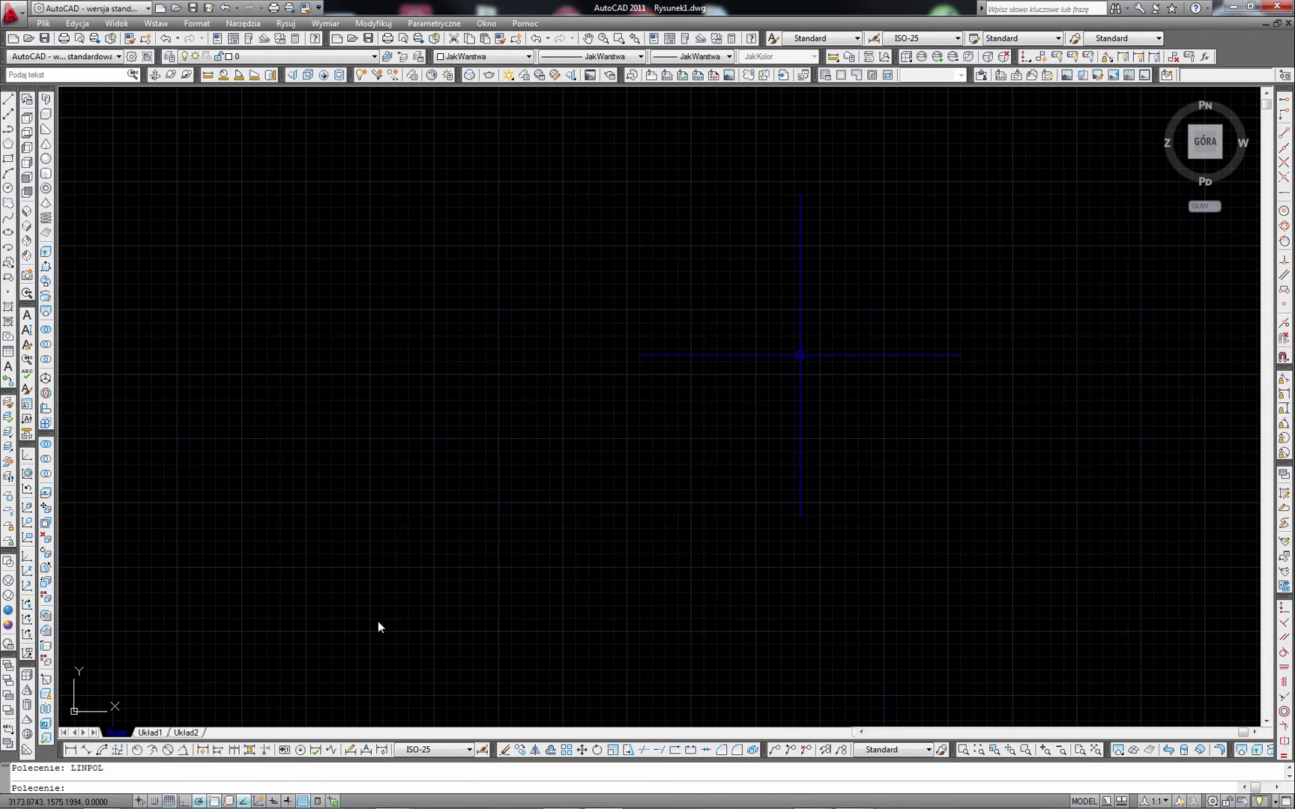
{"action": "key", "text": "alt+Tab"}
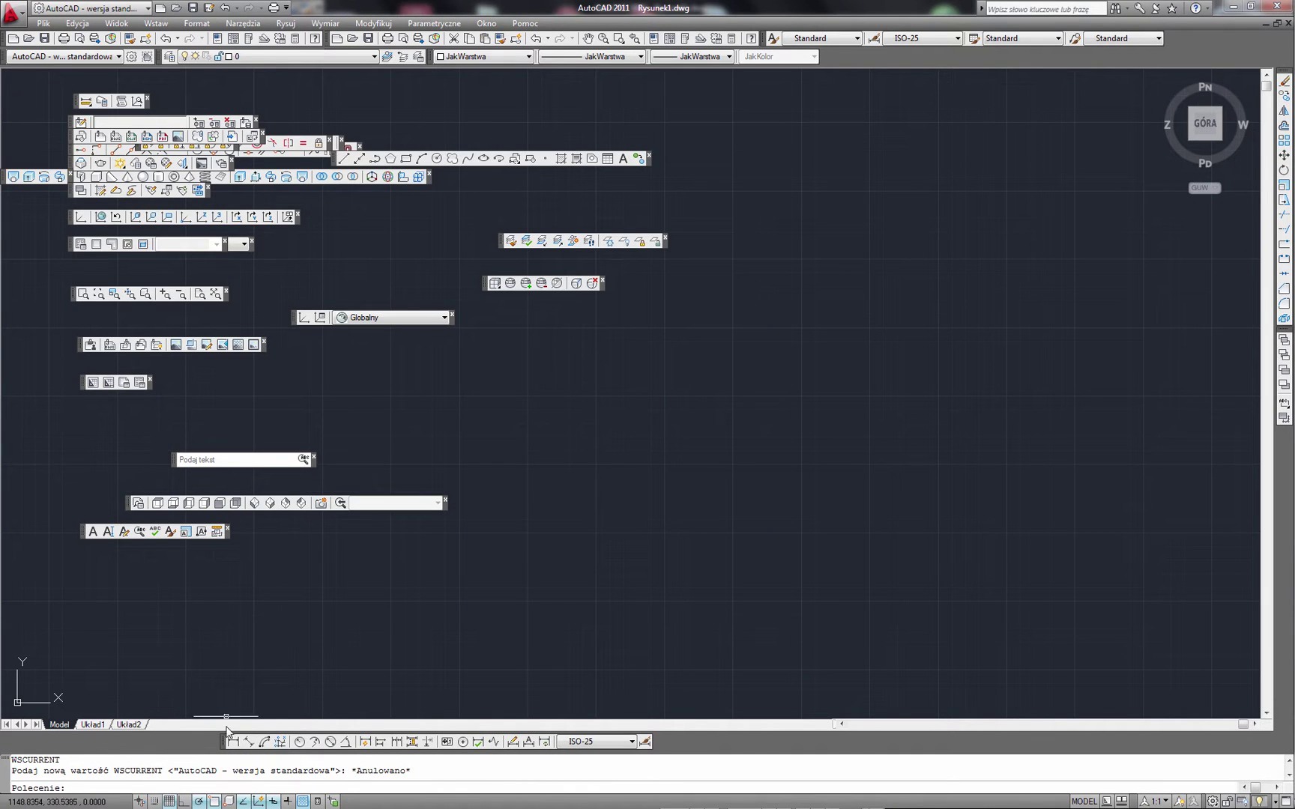
{"action": "left_click_drag", "start_coordinate": [219, 751], "coordinate": [45, 742]}
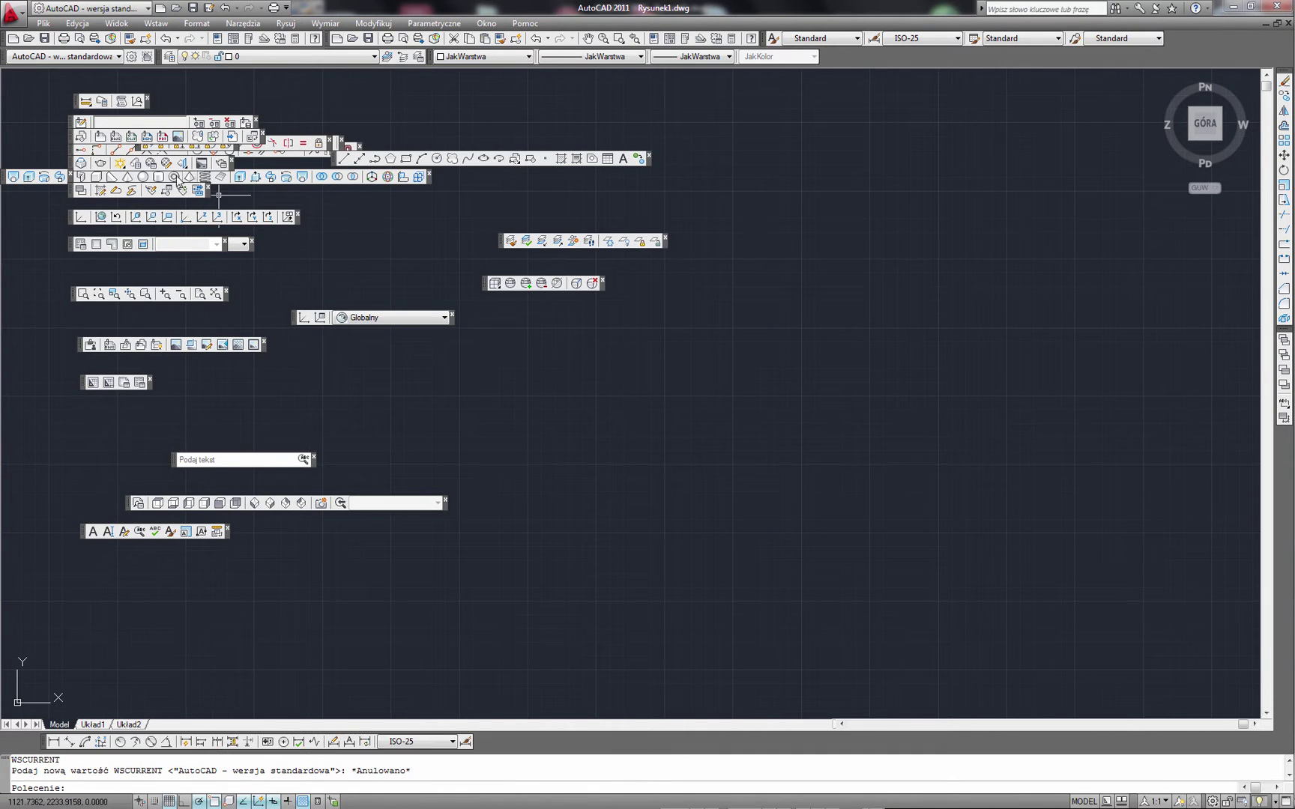
{"action": "left_click_drag", "start_coordinate": [74, 140], "coordinate": [415, 425]}
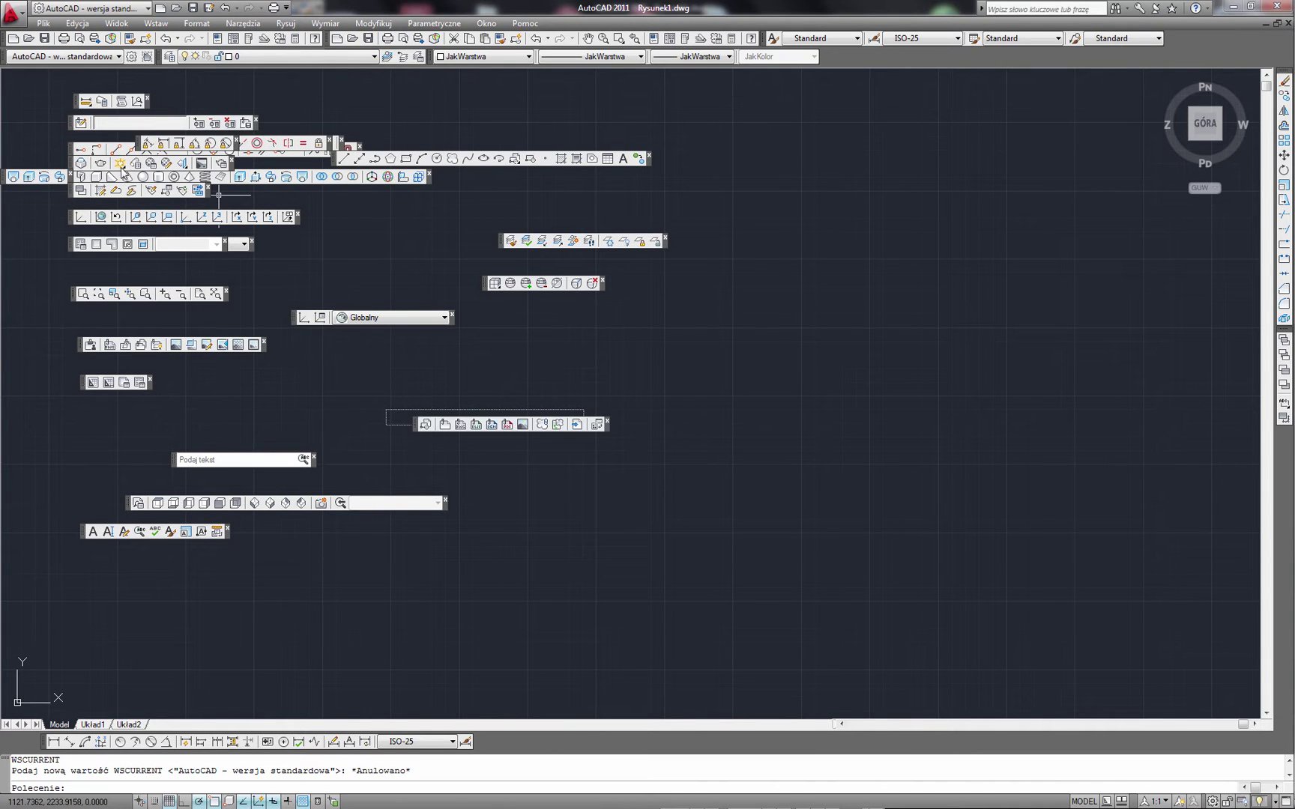
{"action": "left_click_drag", "start_coordinate": [75, 187], "coordinate": [72, 415]}
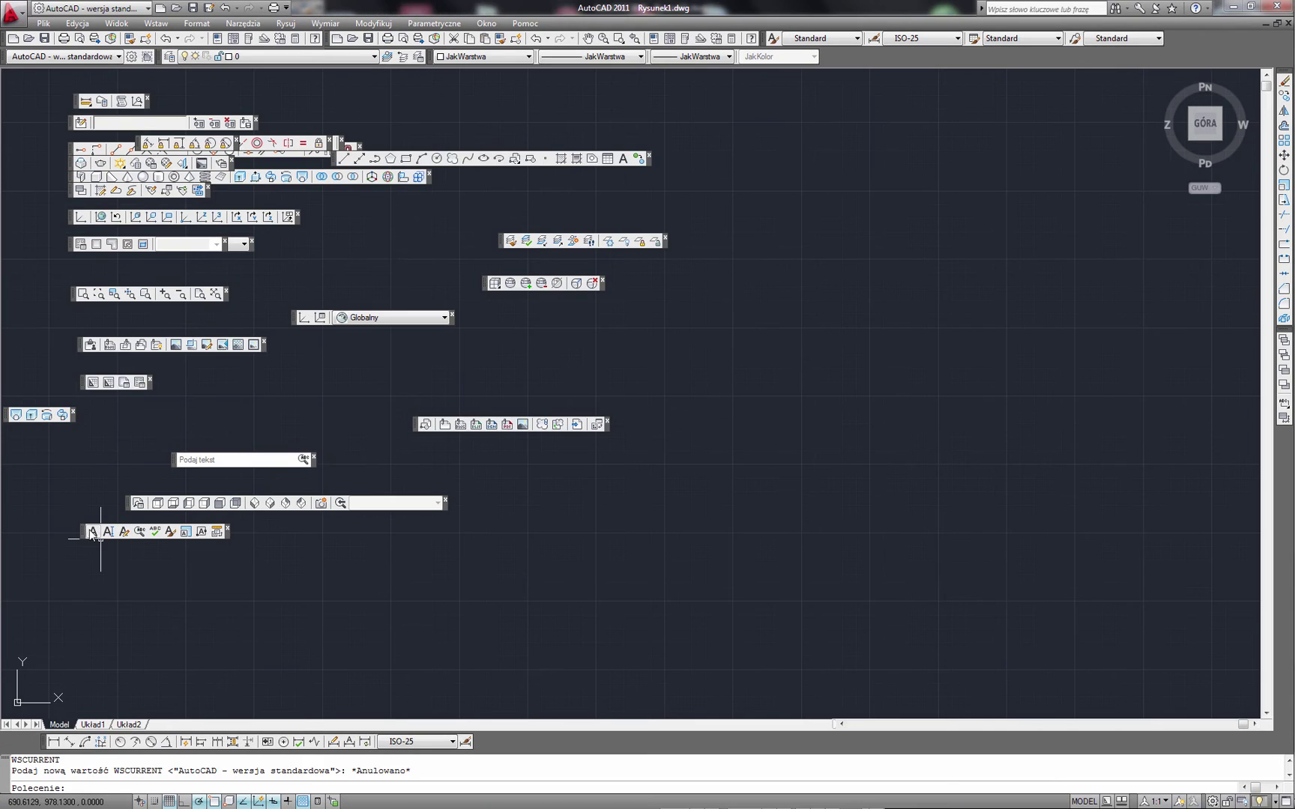
Dock the text toolbar on the left edge, rearrange zoom and UCS toolbars, close LUW II.
{"action": "left_click_drag", "start_coordinate": [75, 523], "coordinate": [3, 395]}
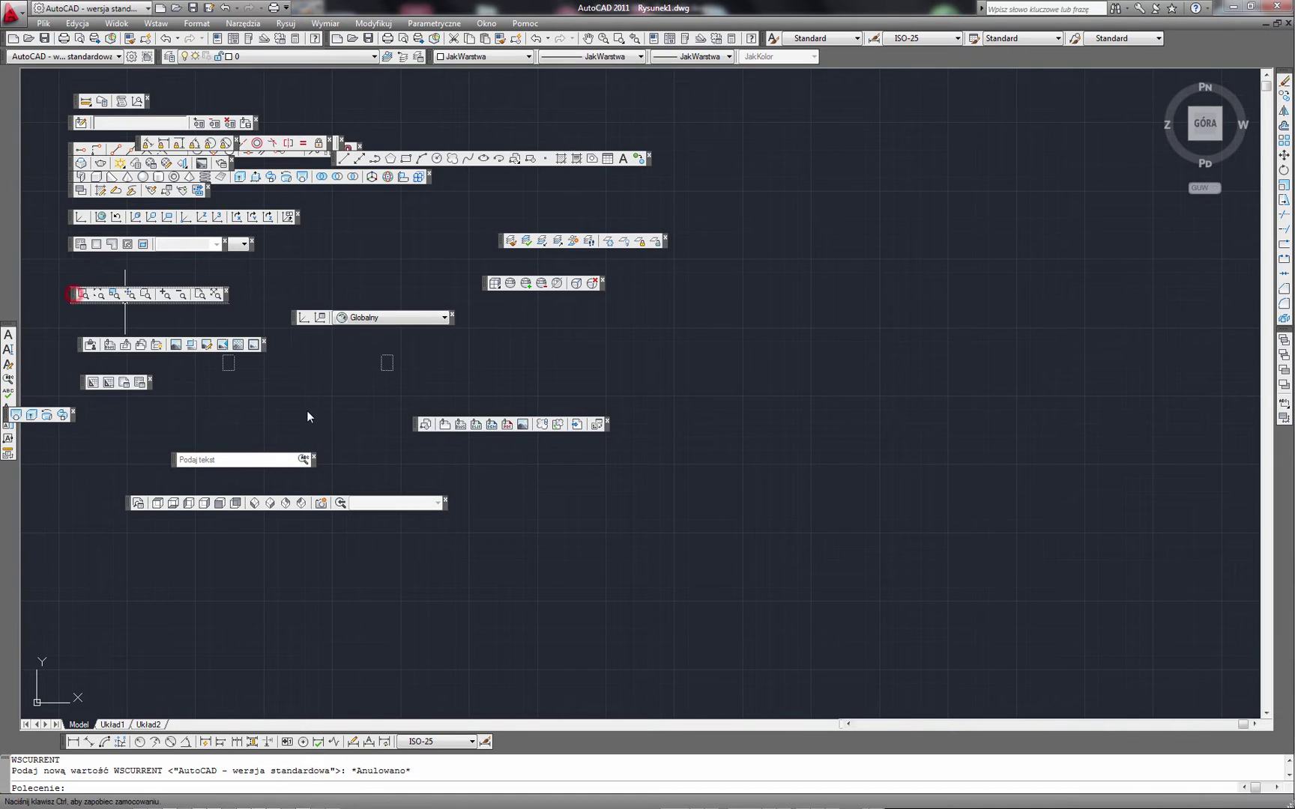
{"action": "left_click_drag", "start_coordinate": [75, 298], "coordinate": [309, 410]}
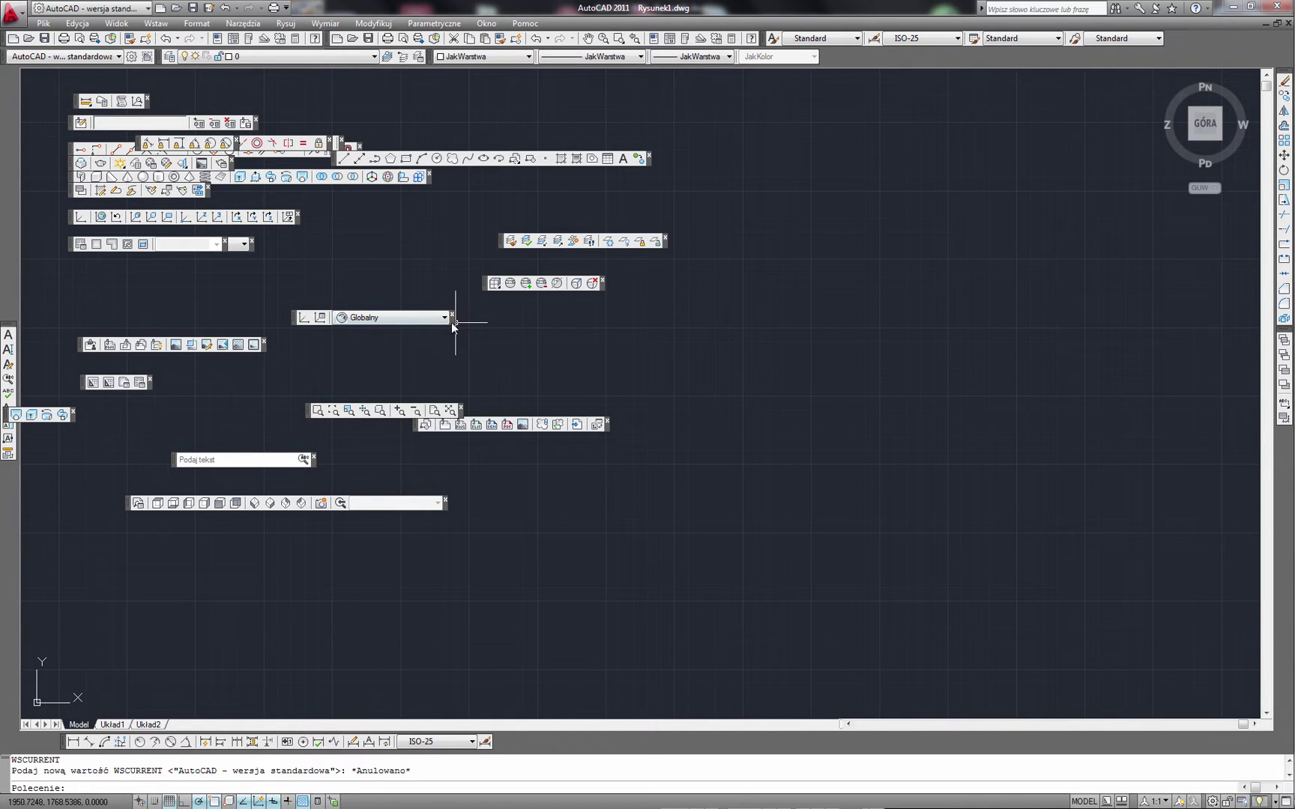
{"action": "left_click_drag", "start_coordinate": [451, 323], "coordinate": [571, 367]}
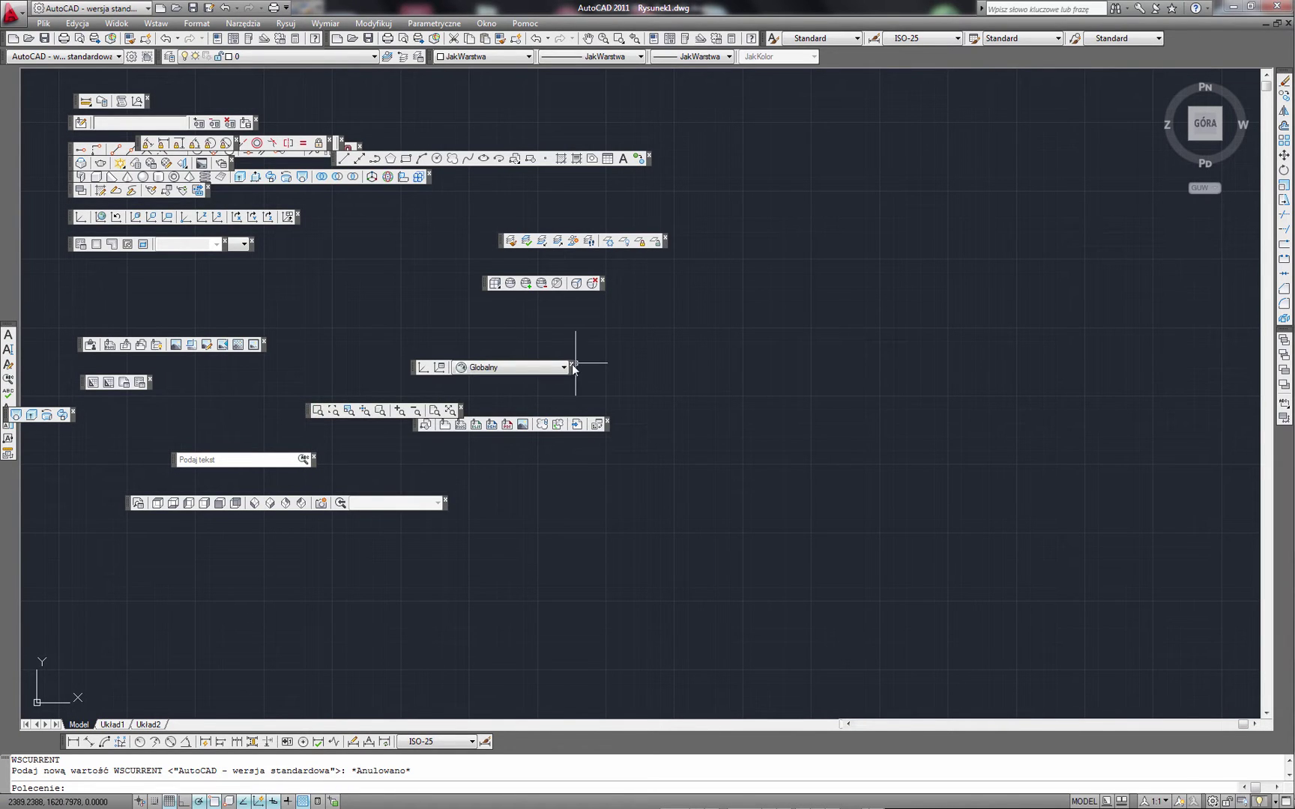
{"action": "left_click", "coordinate": [571, 365]}
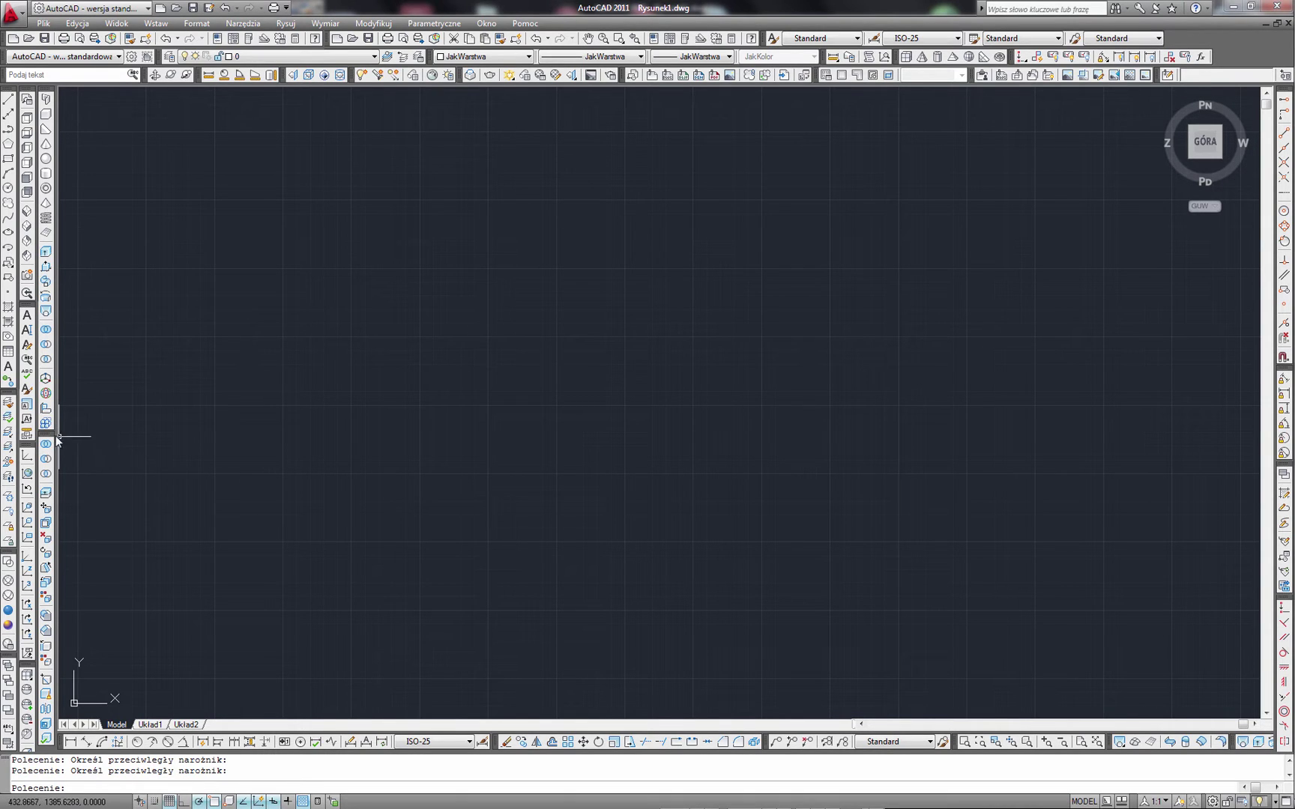
Redock a left-edge toolbar, lock all toolbars and windows, and confirm they no longer move.
{"action": "left_click_drag", "start_coordinate": [50, 439], "coordinate": [463, 452]}
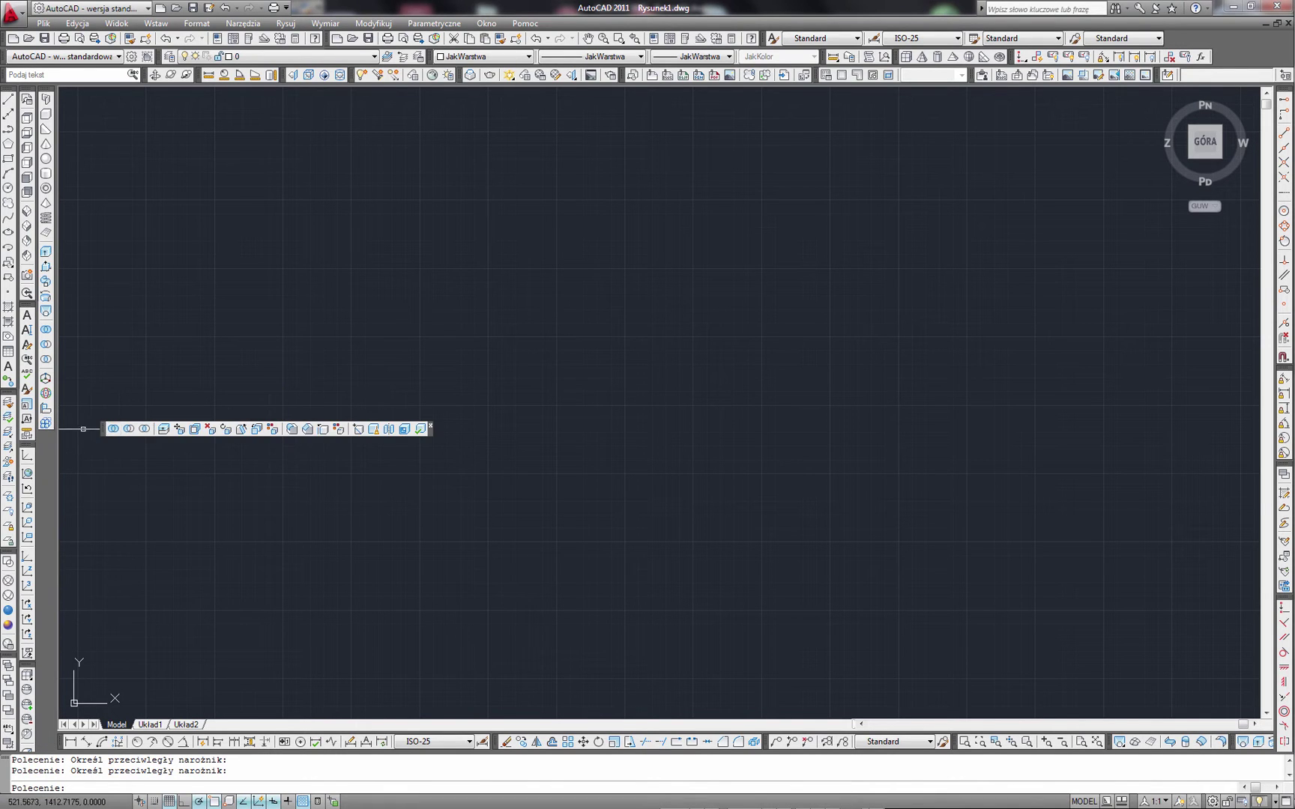
{"action": "left_click_drag", "start_coordinate": [104, 431], "coordinate": [44, 445]}
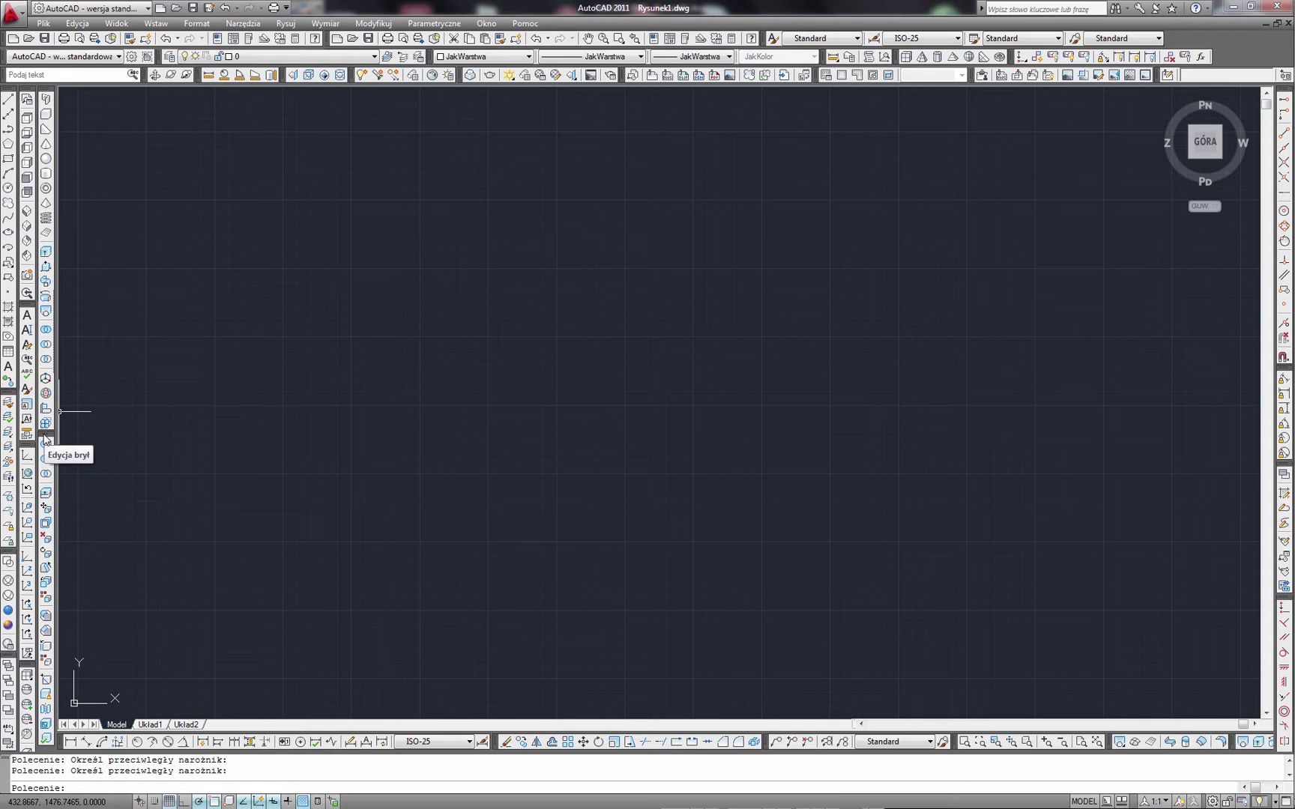
{"action": "right_click", "coordinate": [44, 439]}
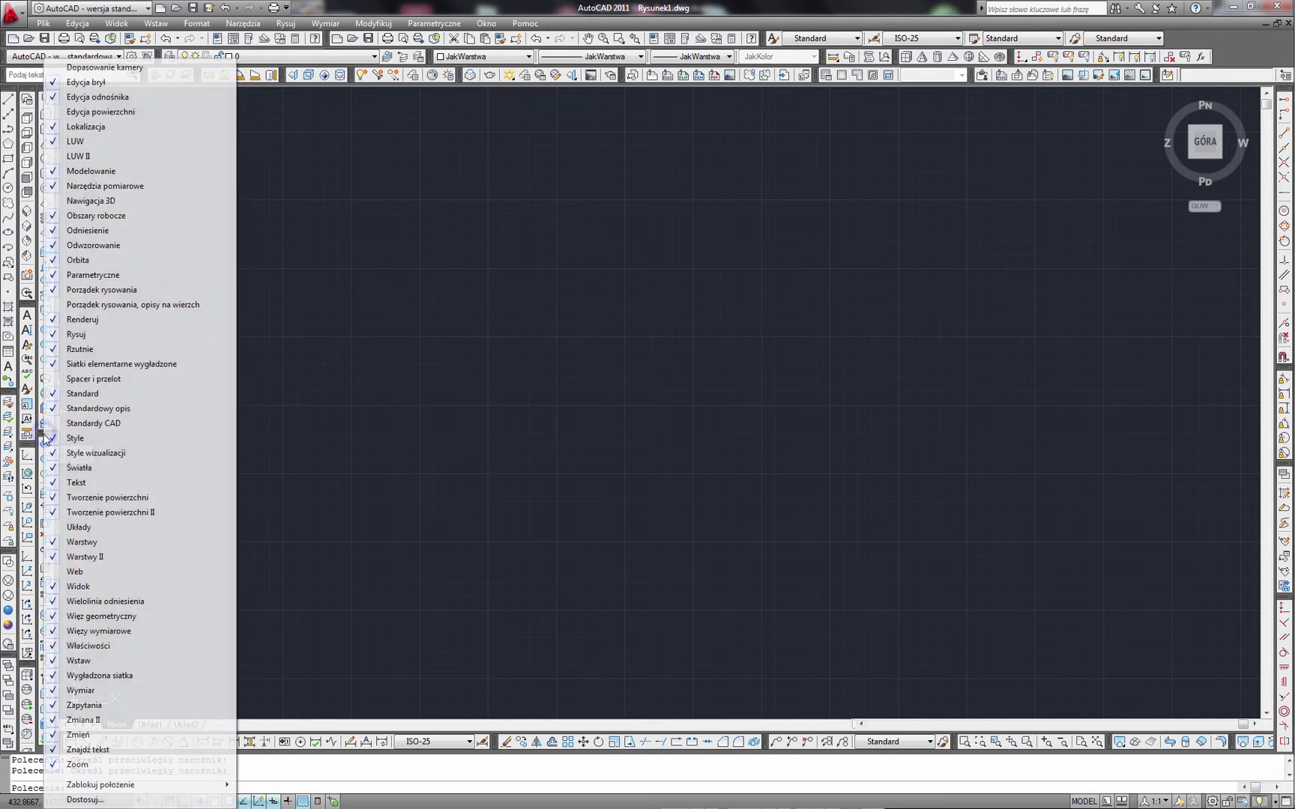
{"action": "mouse_move", "coordinate": [100, 784]}
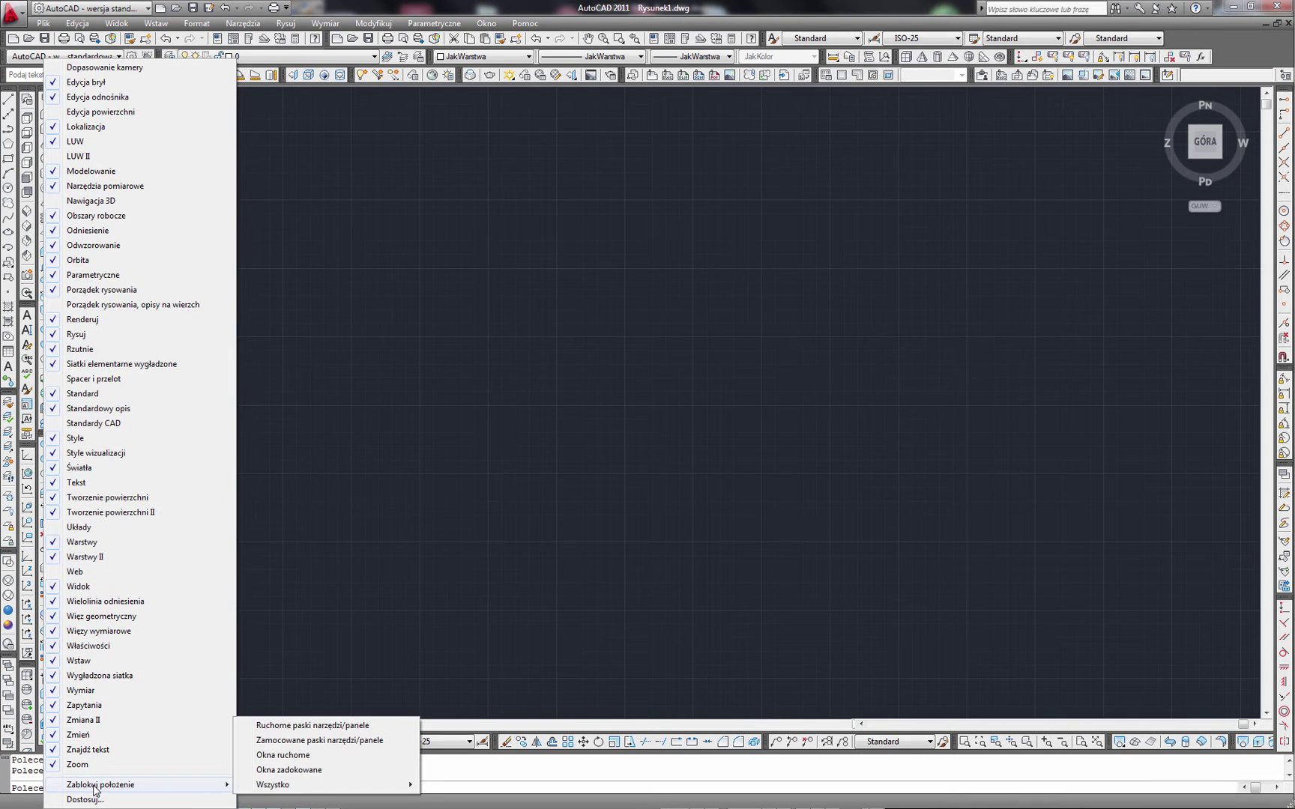
{"action": "left_click", "coordinate": [362, 524]}
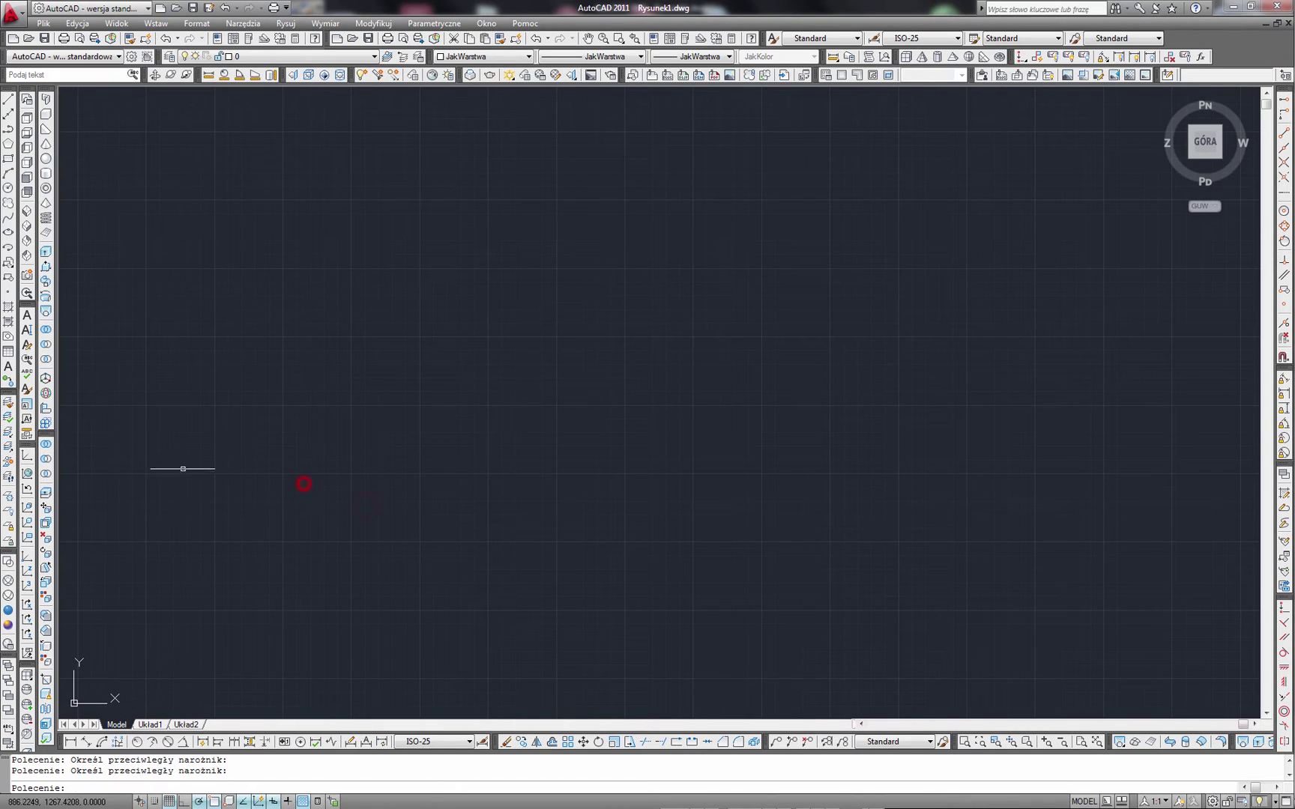
{"action": "right_click", "coordinate": [47, 440]}
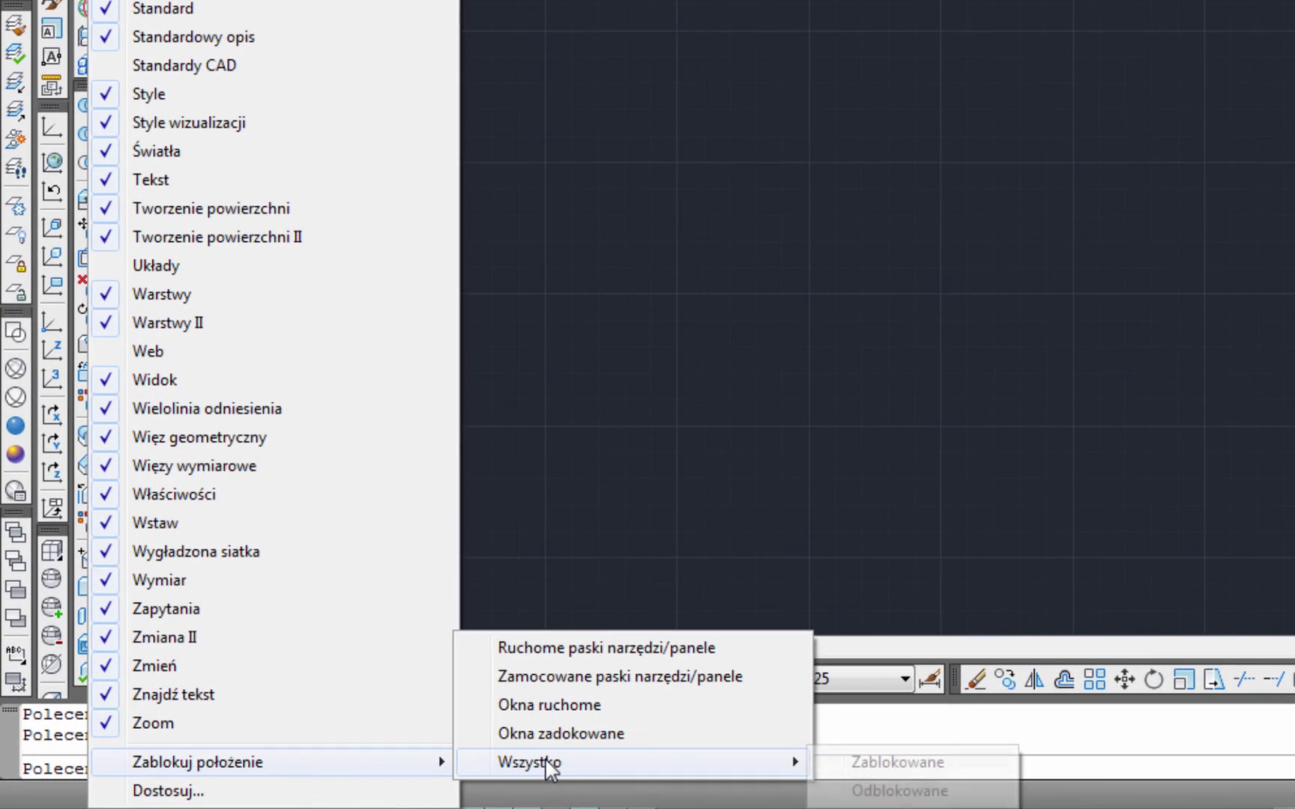
{"action": "left_click", "coordinate": [895, 762]}
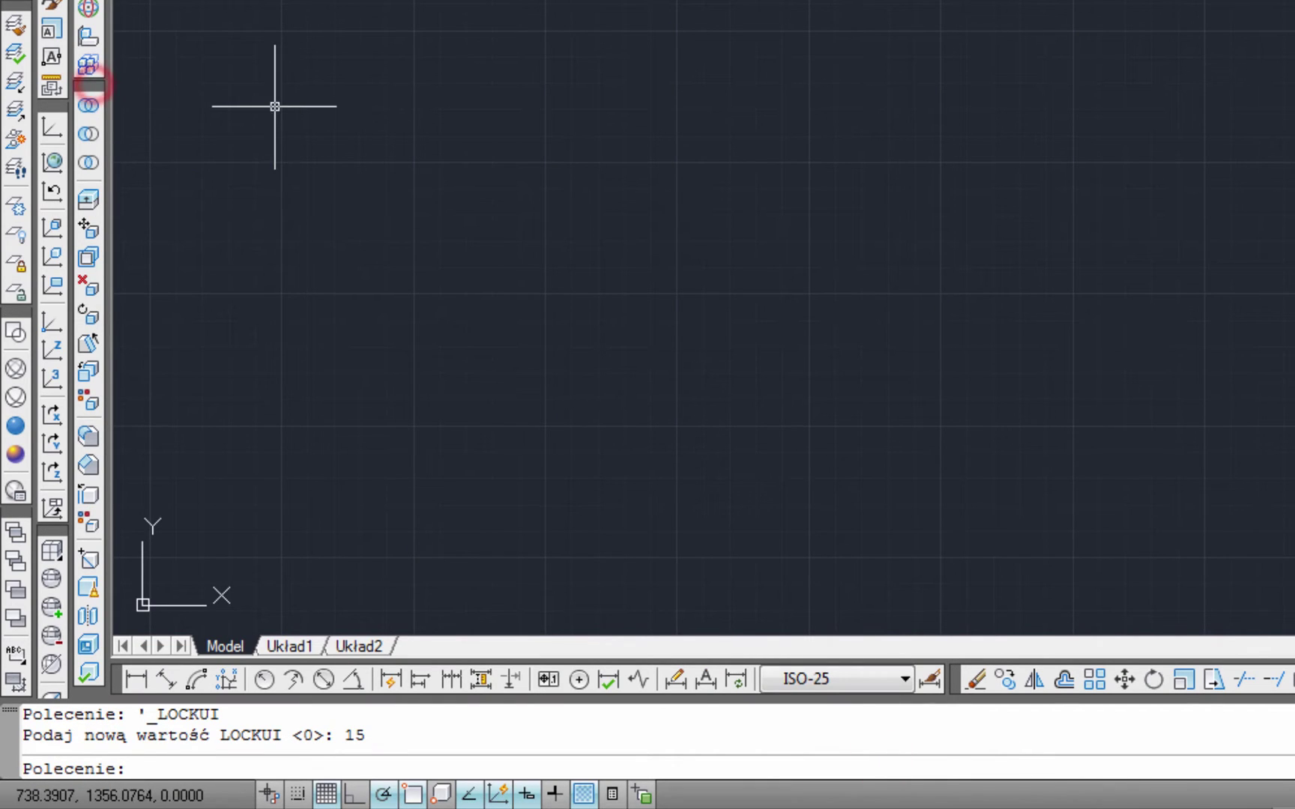
{"action": "left_click_drag", "start_coordinate": [99, 87], "coordinate": [88, 88]}
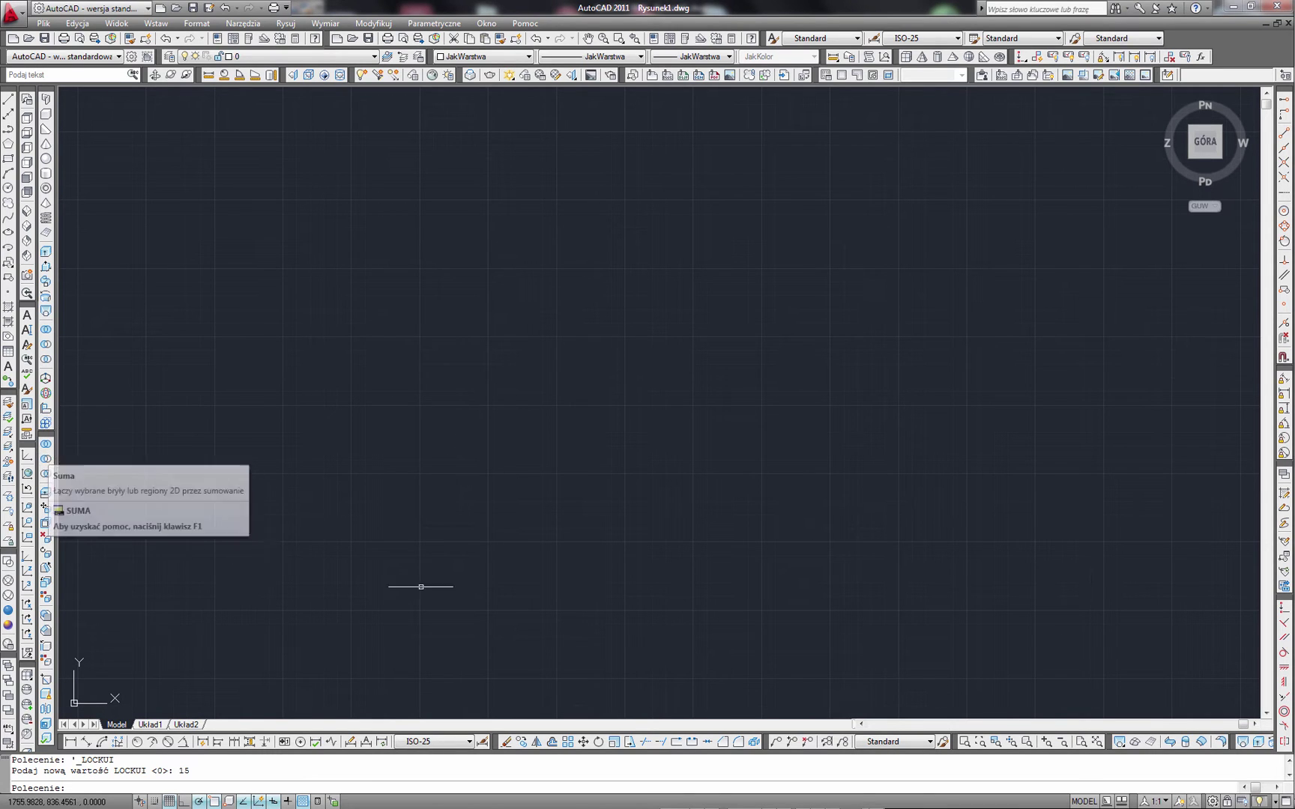
Draw a test line, select it and display its properties.
{"action": "left_click", "coordinate": [9, 99]}
{"action": "left_click", "coordinate": [353, 260]}
{"action": "left_click", "coordinate": [537, 408]}
{"action": "key", "text": "Escape"}
{"action": "left_click", "coordinate": [592, 318]}
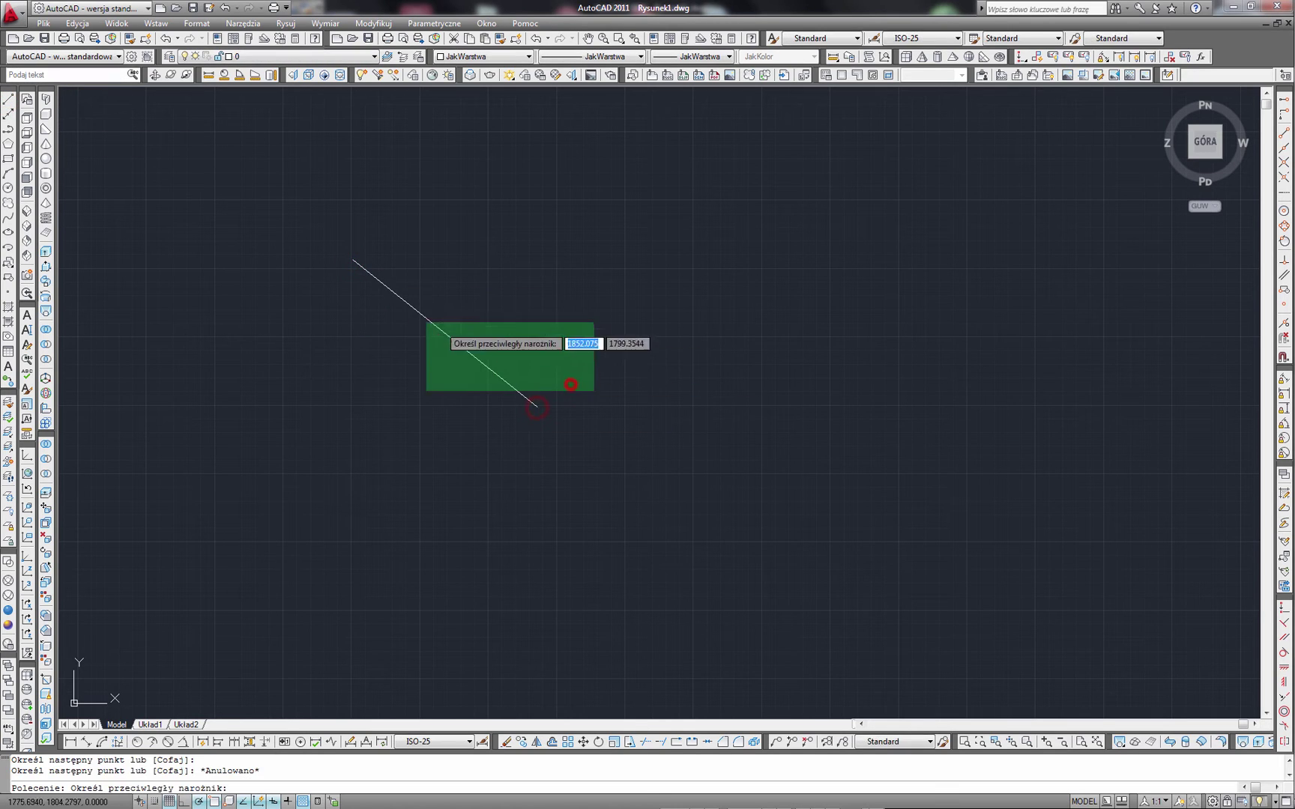
{"action": "left_click", "coordinate": [427, 391]}
{"action": "right_click", "coordinate": [500, 358]}
{"action": "left_click", "coordinate": [554, 629]}
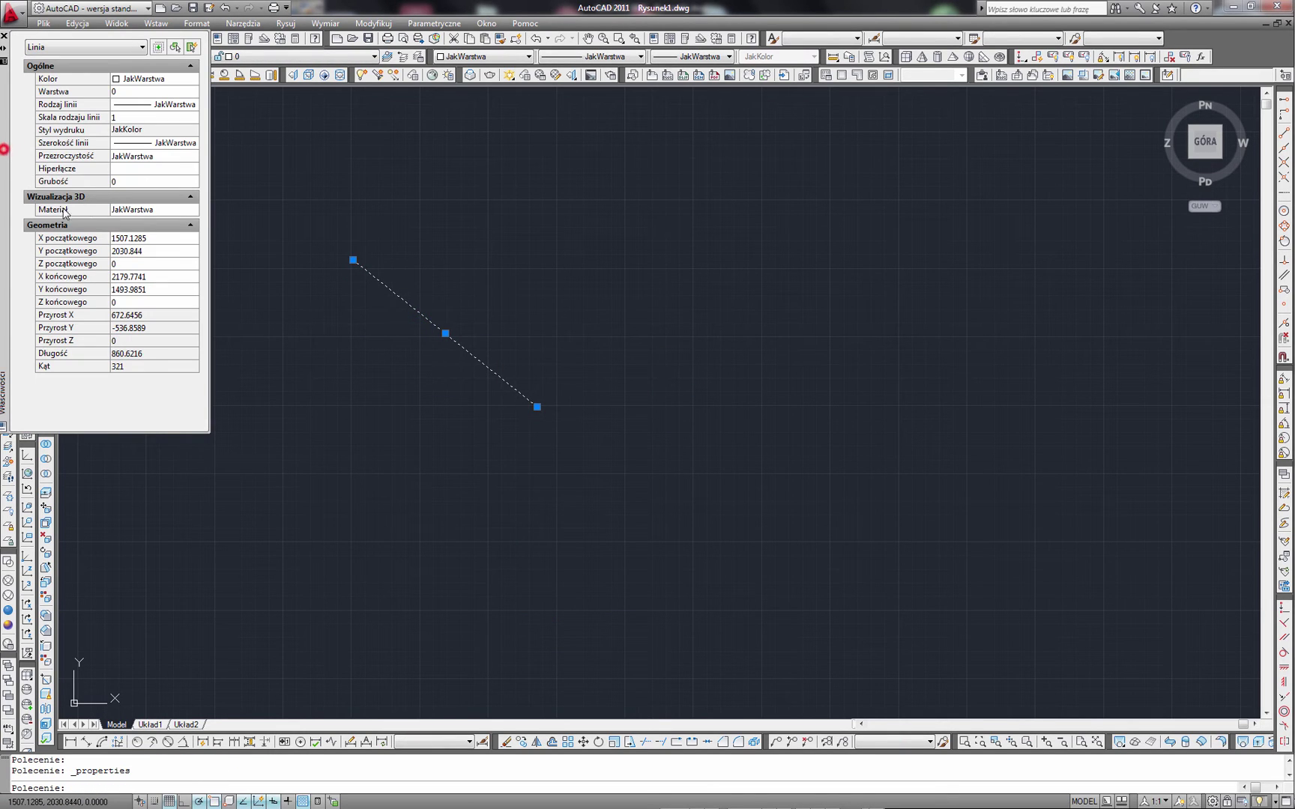
Unlock all toolbars and panels, then window-select the test line and delete it.
{"action": "right_click", "coordinate": [48, 465]}
{"action": "mouse_move", "coordinate": [105, 785]}
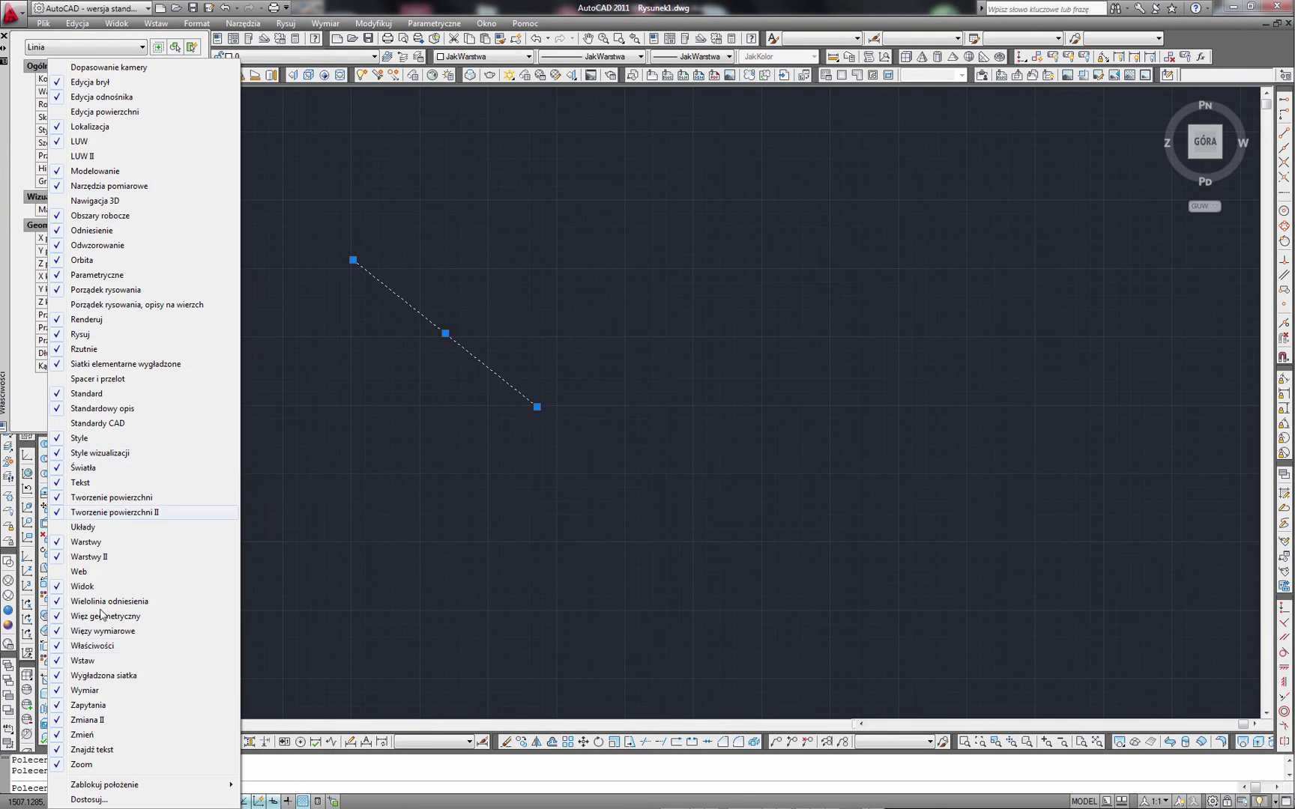
{"action": "mouse_move", "coordinate": [303, 784]}
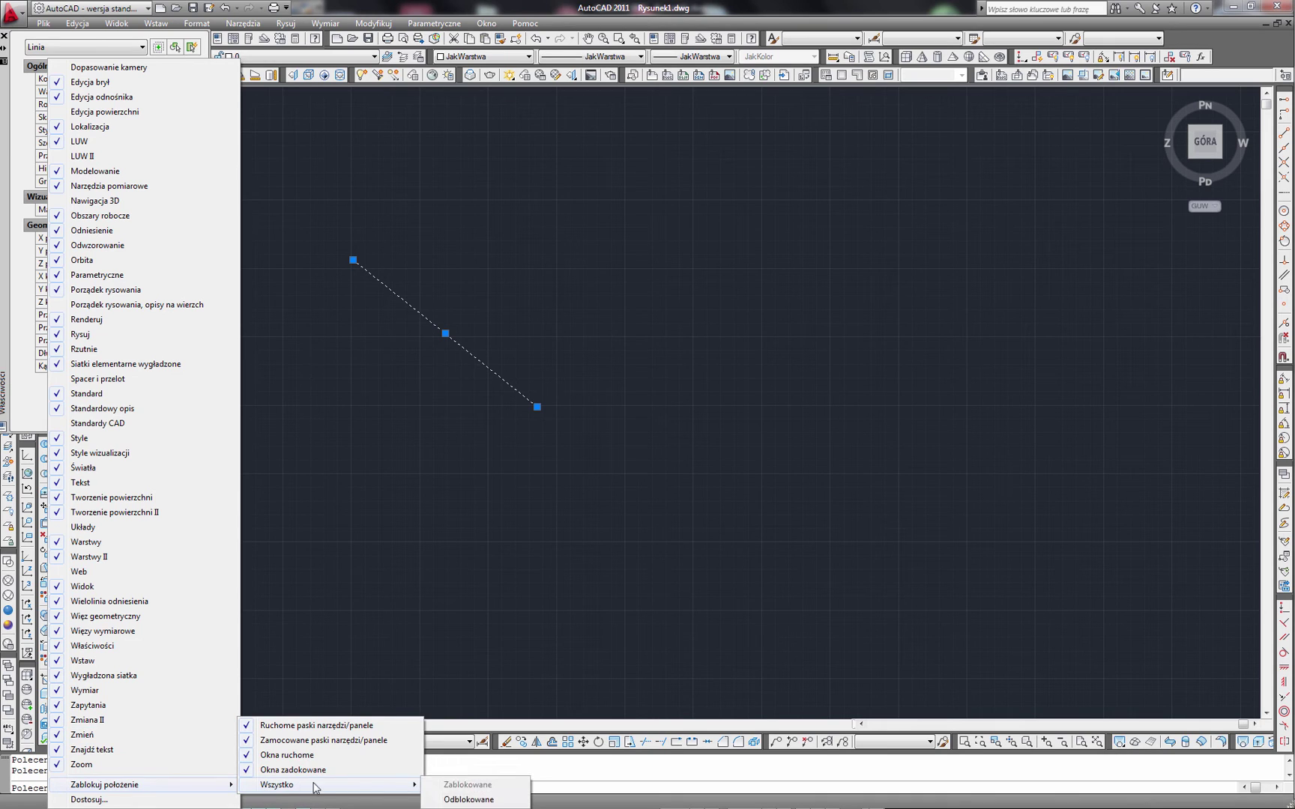
{"action": "left_click", "coordinate": [454, 799]}
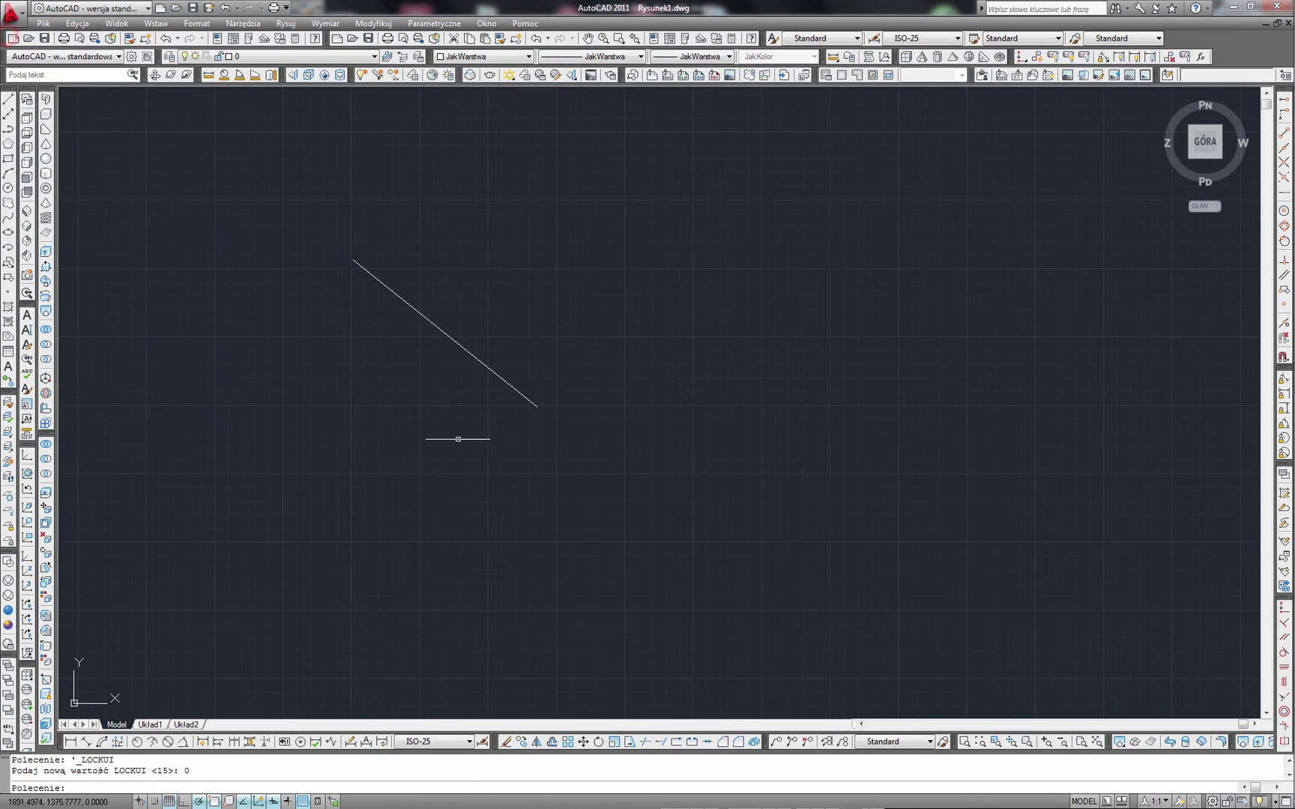
{"action": "left_click", "coordinate": [537, 453]}
{"action": "left_click", "coordinate": [463, 330]}
{"action": "key", "text": "Delete"}
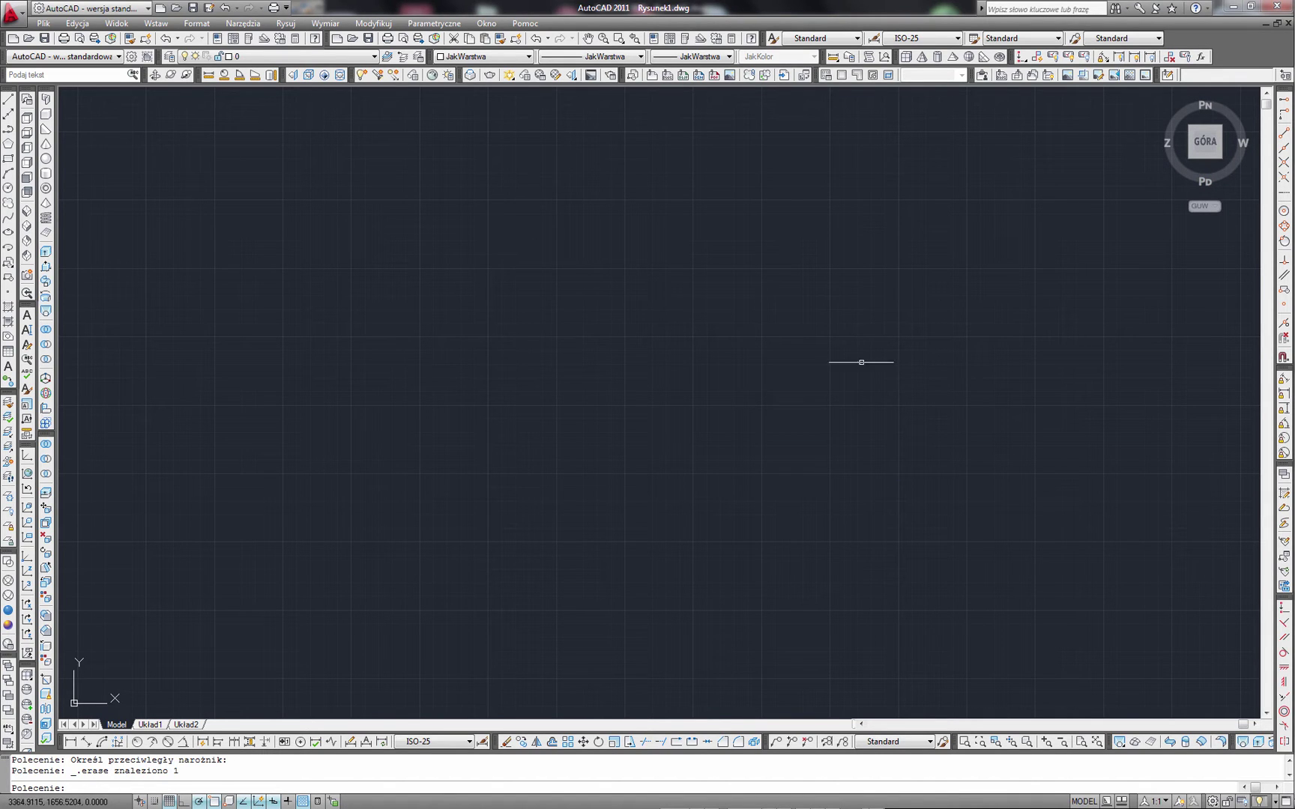
Zoom in and out with the wheel and pan around the empty drawing.
{"action": "scroll", "coordinate": [789, 361], "scroll_direction": "down", "scroll_amount": 2}
{"action": "scroll", "coordinate": [637, 367], "scroll_direction": "up", "scroll_amount": 1}
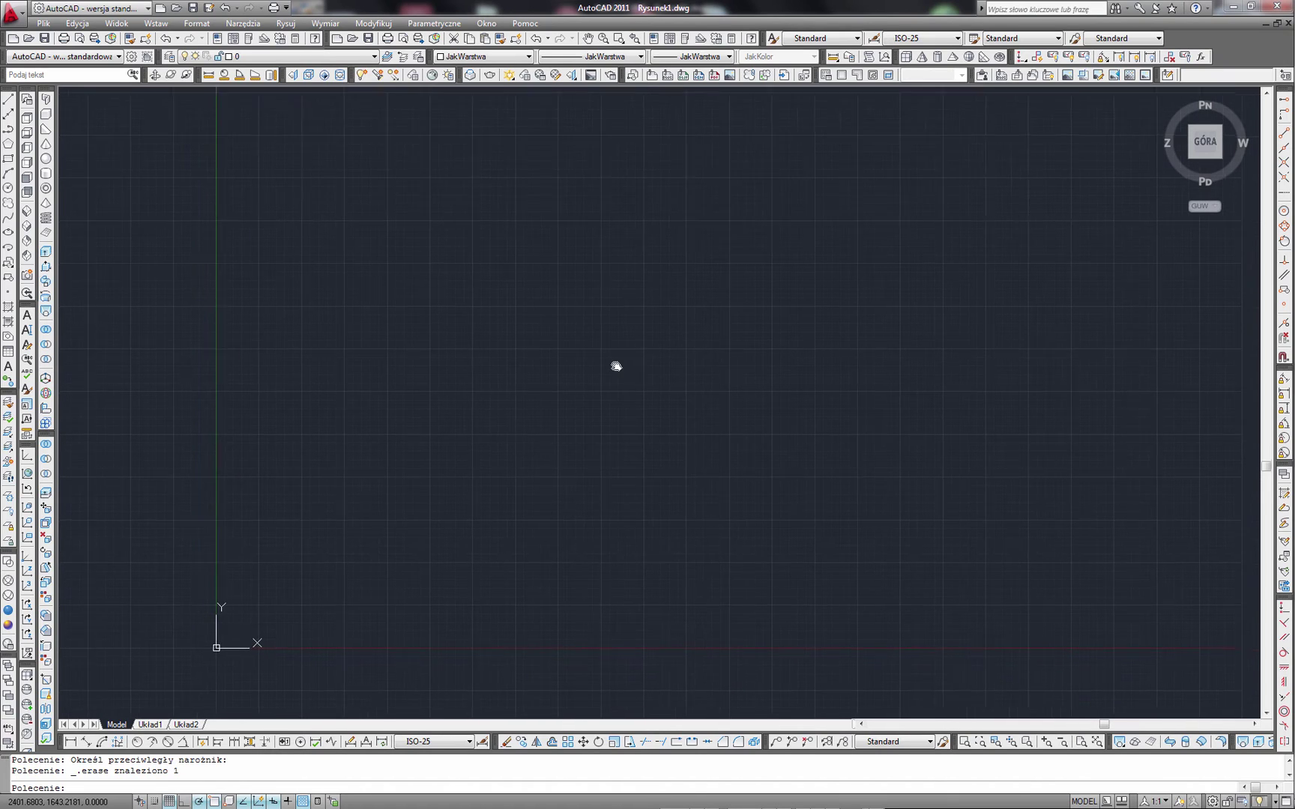
{"action": "scroll", "coordinate": [675, 356], "scroll_direction": "up", "scroll_amount": 1}
{"action": "scroll", "coordinate": [678, 353], "scroll_direction": "down", "scroll_amount": 1}
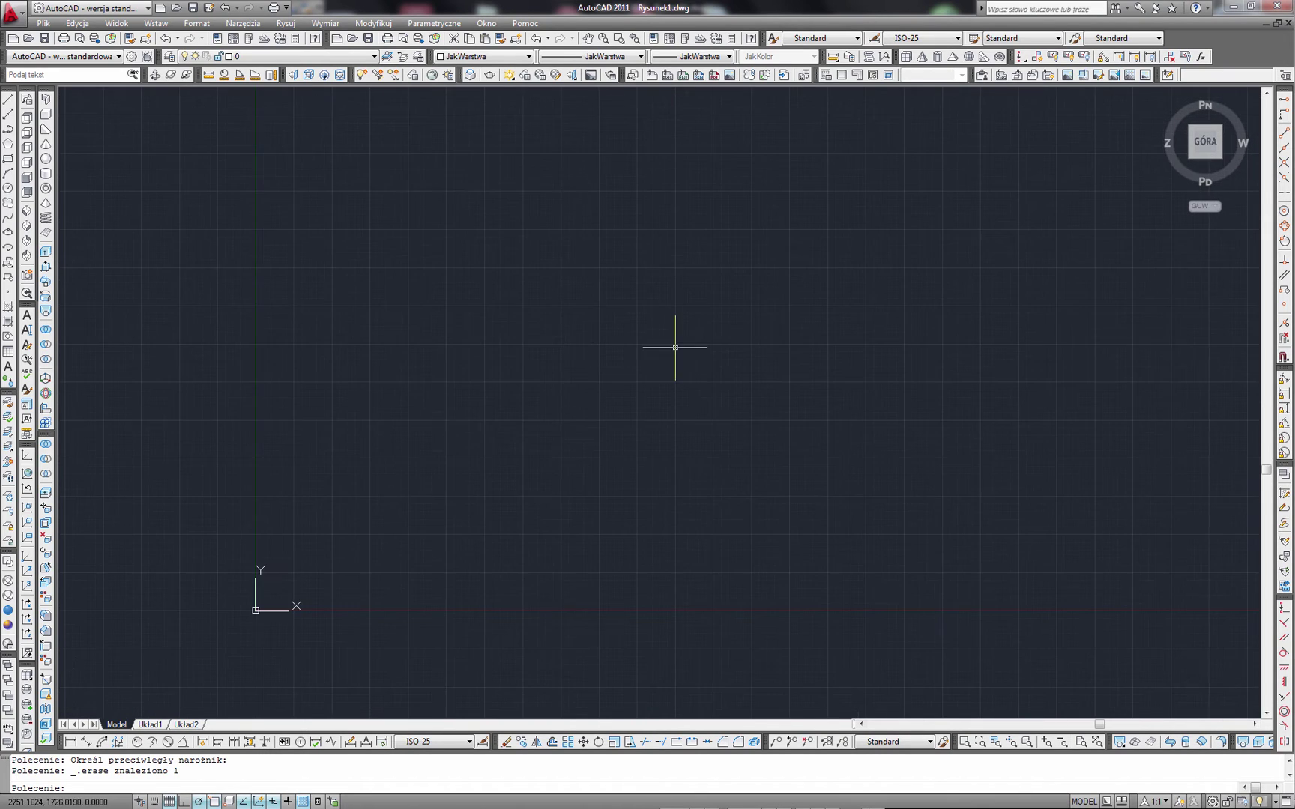
{"action": "mouse_move", "coordinate": [673, 347]}
{"action": "middle_mouse_down"}
{"action": "mouse_move", "coordinate": [638, 381]}
{"action": "mouse_move", "coordinate": [622, 385]}
{"action": "mouse_move", "coordinate": [622, 371]}
{"action": "middle_mouse_up"}
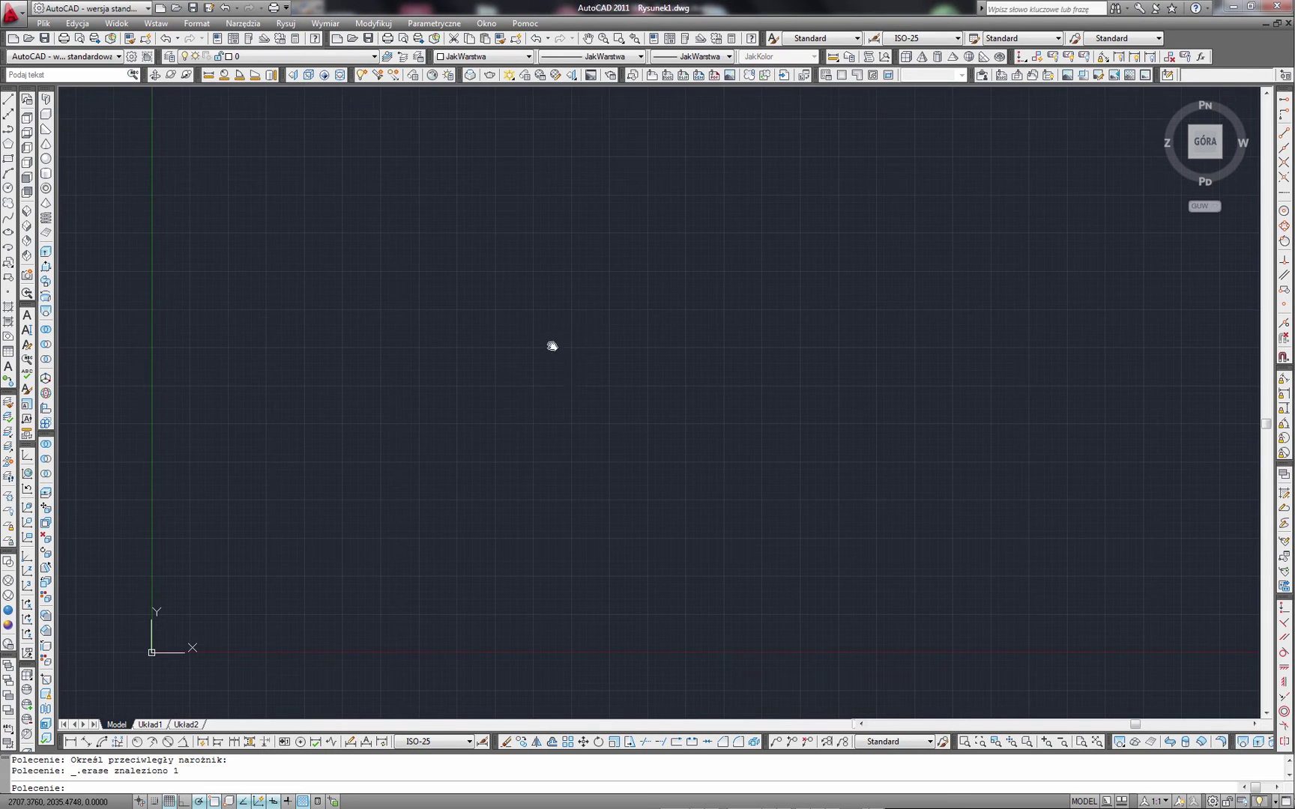
{"action": "middle_click_drag", "start_coordinate": [552, 347], "coordinate": [517, 361]}
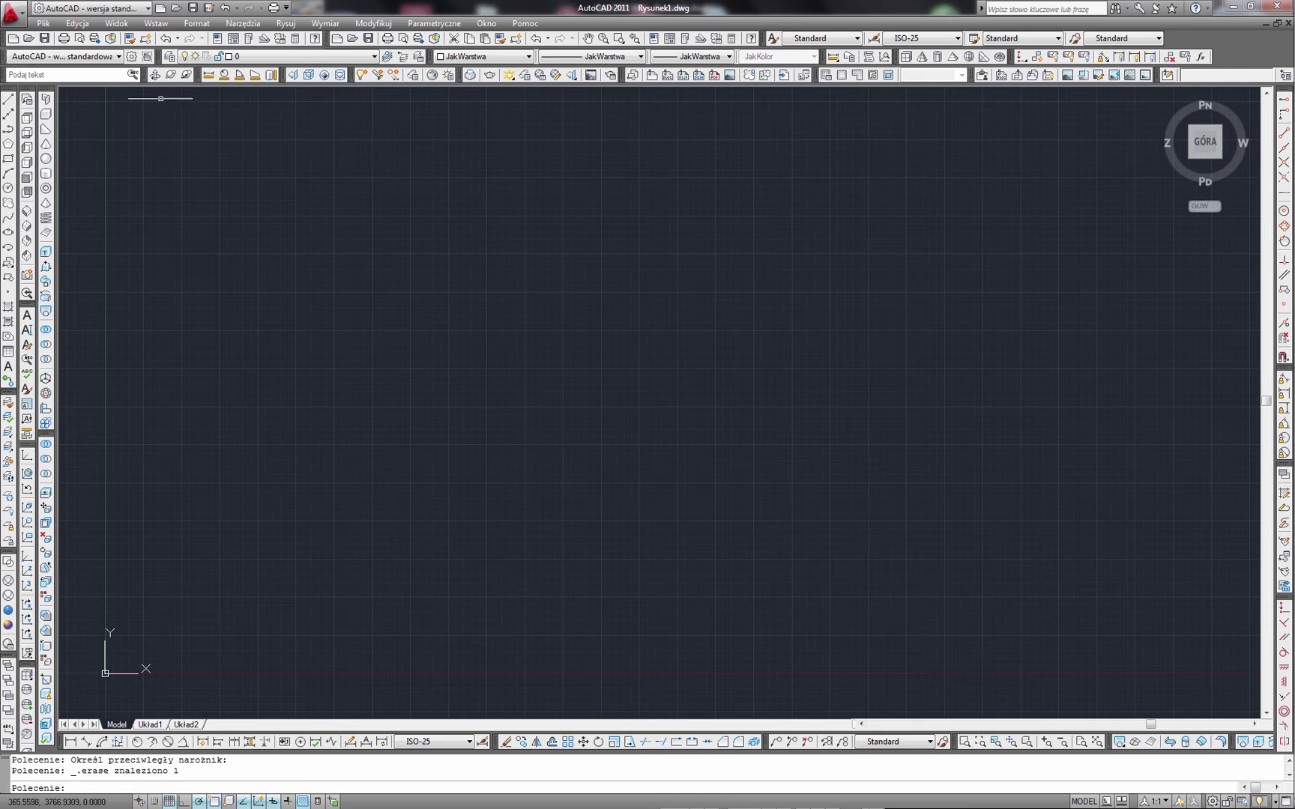
Open Options from the application menu, then from the Tools menu, closing both without changes.
{"action": "left_click", "coordinate": [15, 10]}
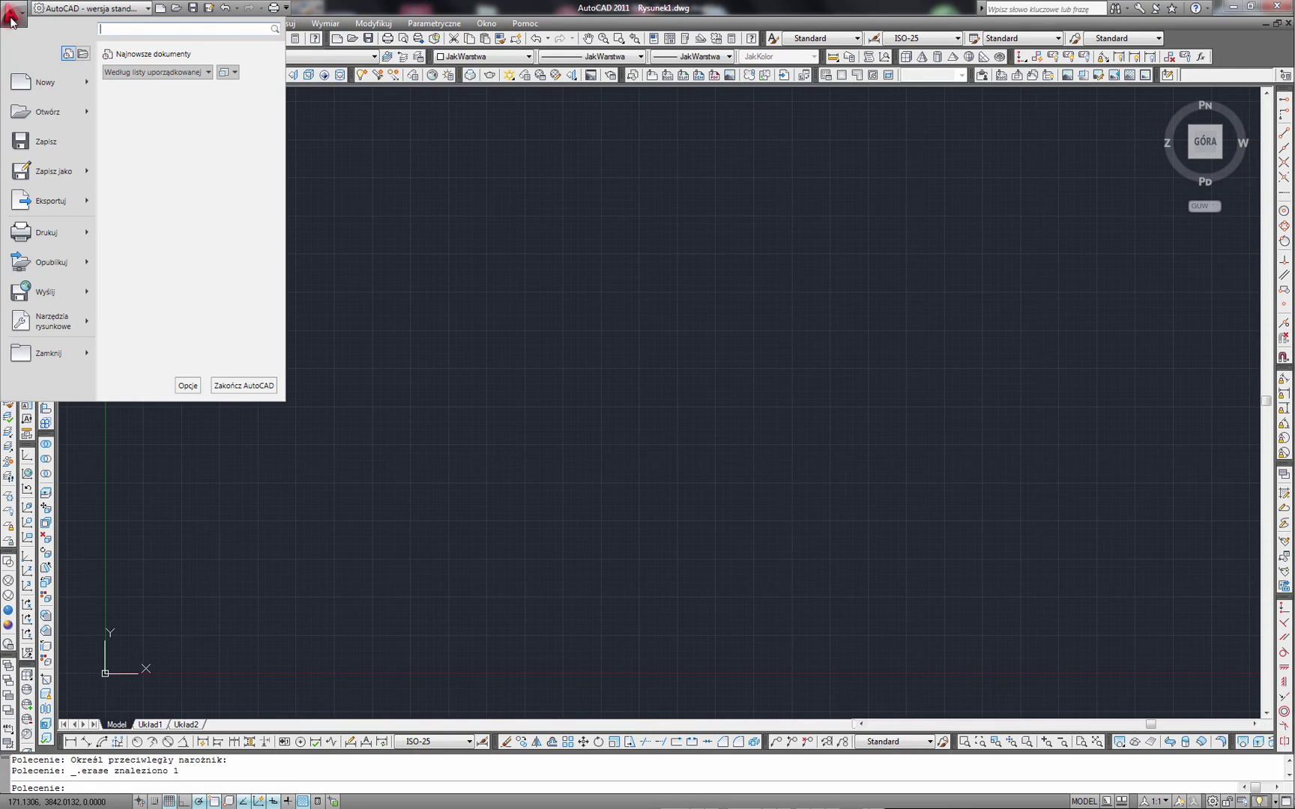
{"action": "left_click", "coordinate": [188, 386]}
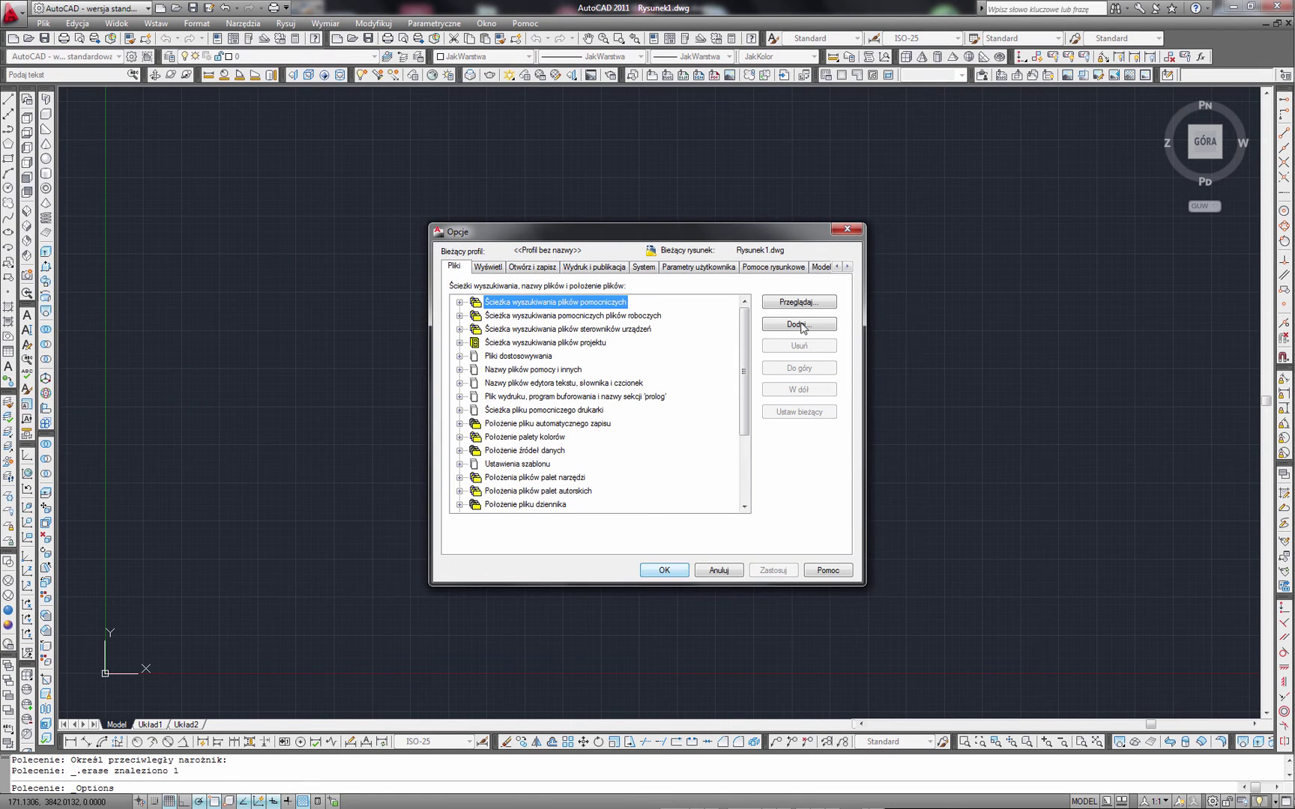
{"action": "left_click", "coordinate": [847, 229]}
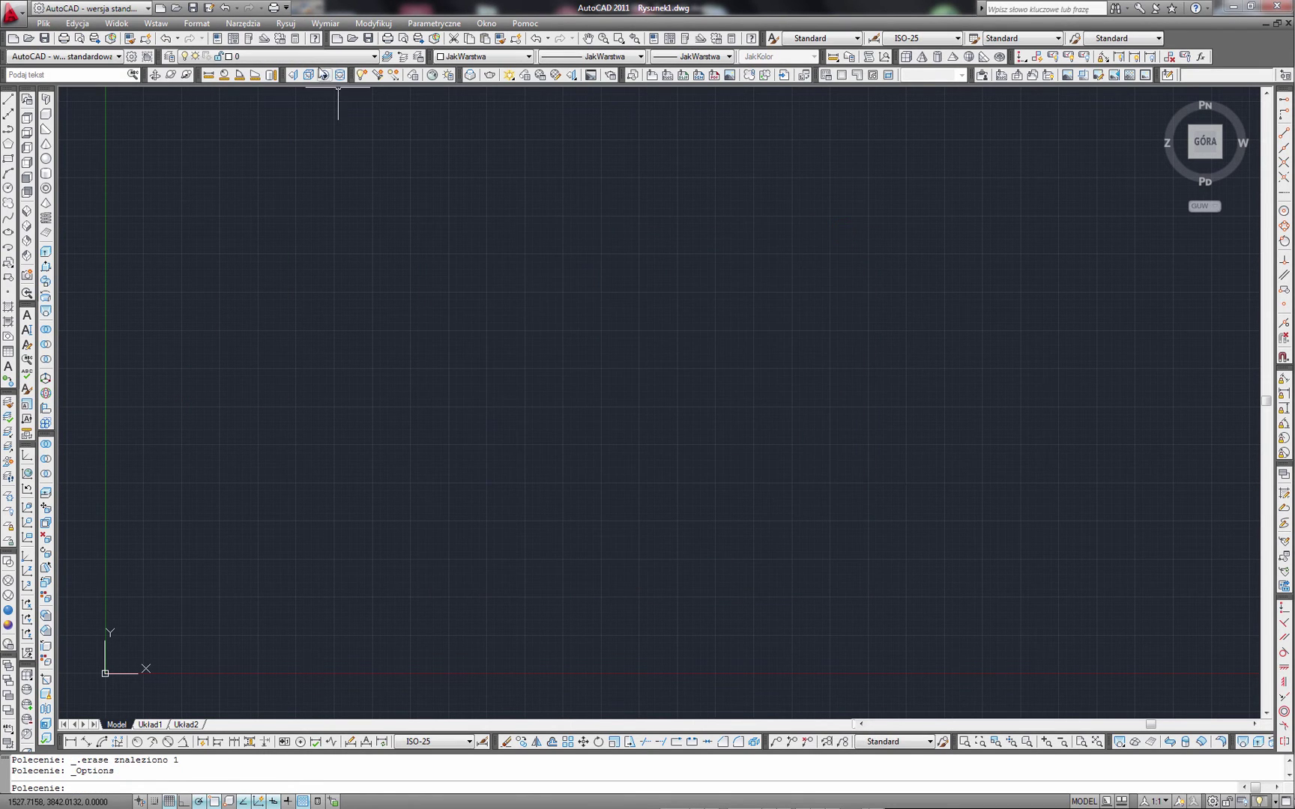
{"action": "left_click", "coordinate": [285, 23]}
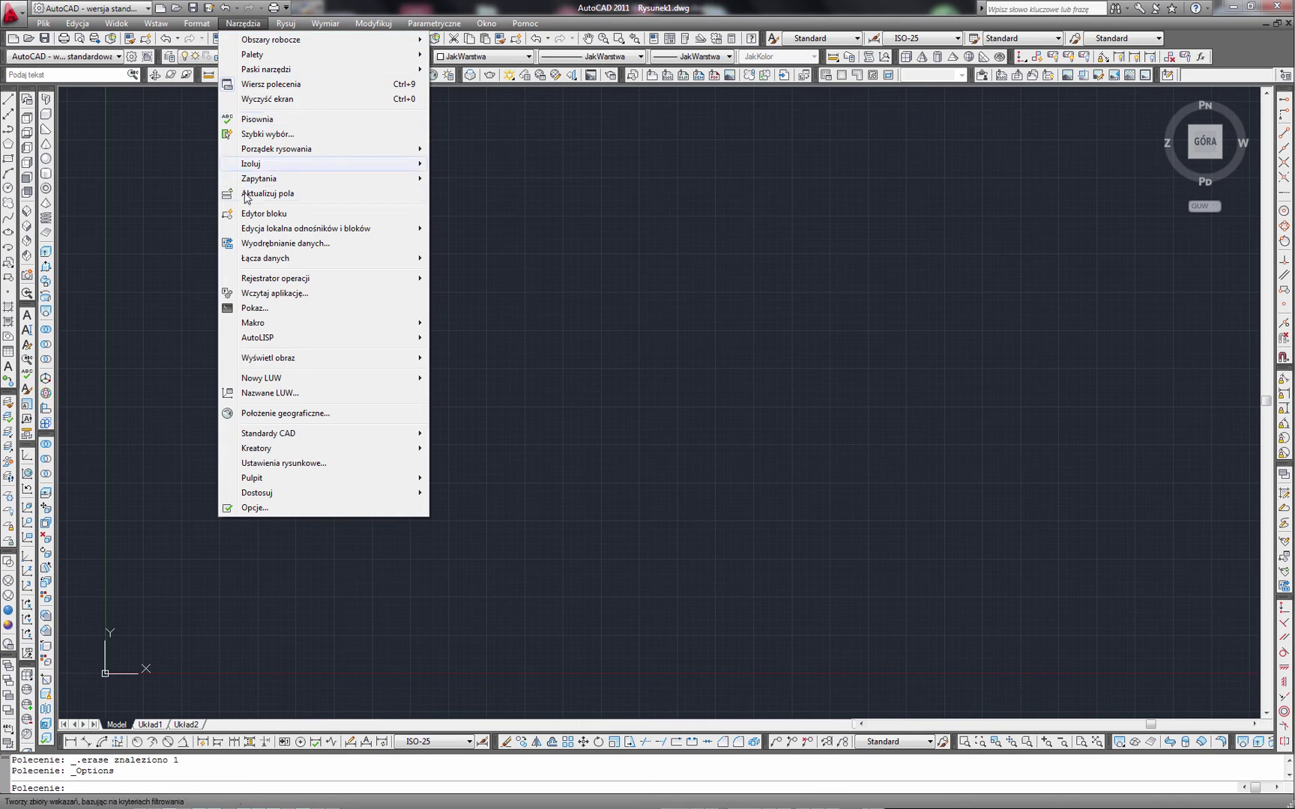
{"action": "left_click", "coordinate": [256, 508]}
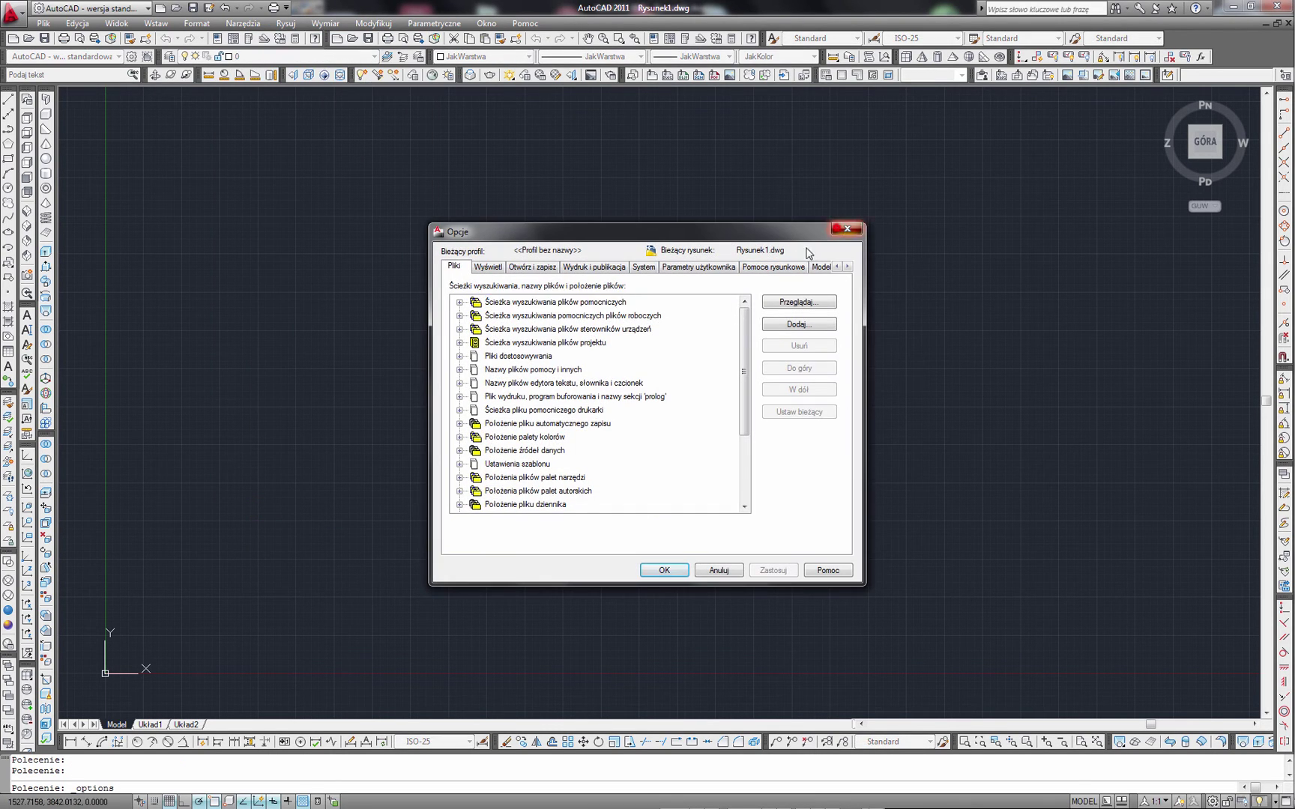
{"action": "left_click", "coordinate": [844, 229]}
{"action": "key", "text": "Escape"}
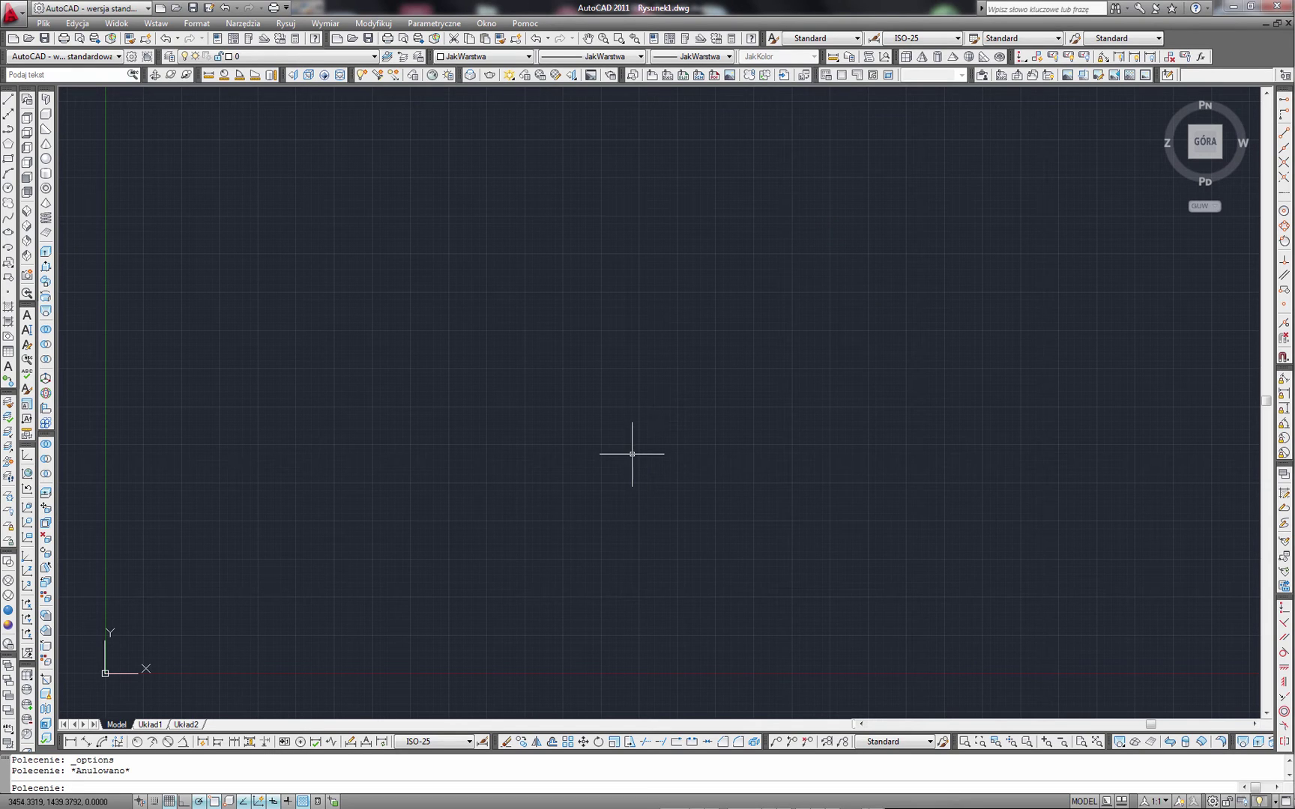
{"action": "key", "text": "Escape"}
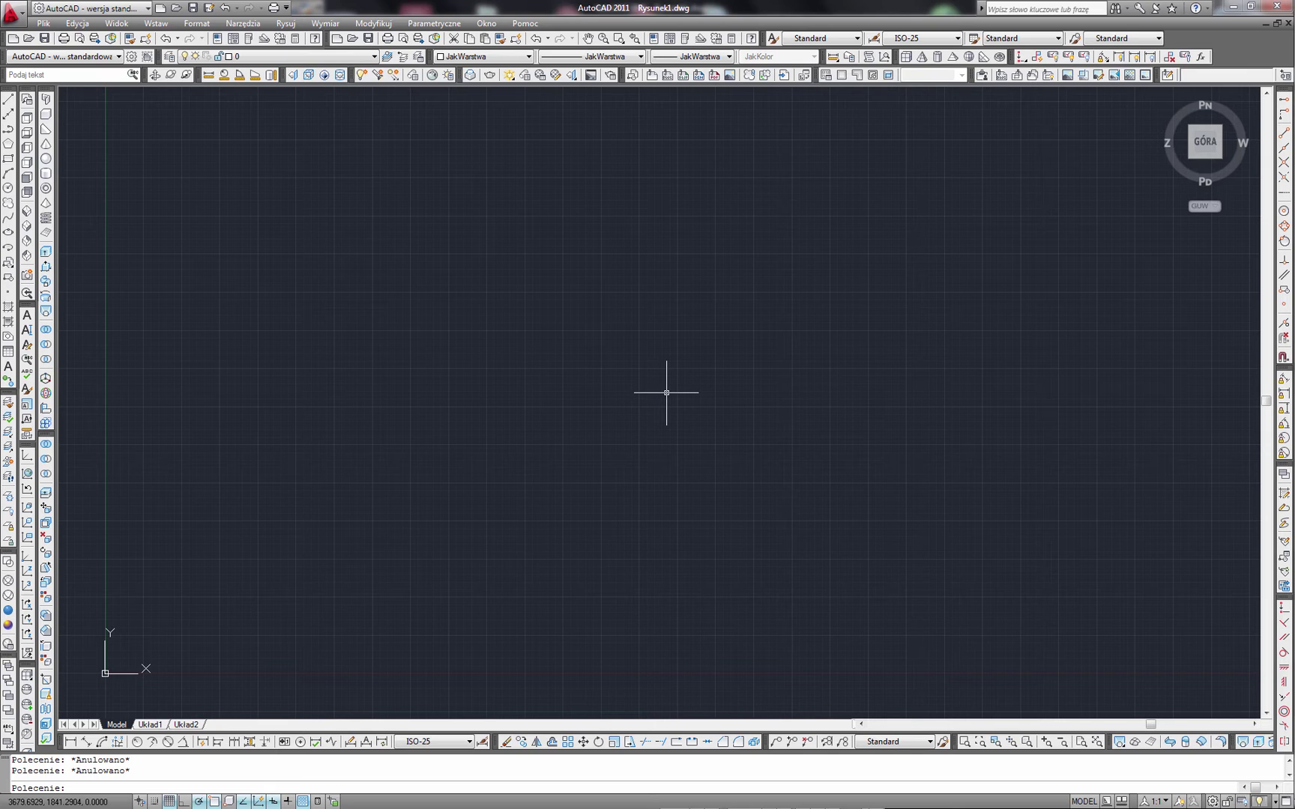
{"action": "type", "text": "OP"}
Turn off dynamic input, run OPCJE from the command line, and dismiss the Options dialog.
{"action": "left_click", "coordinate": [273, 798]}
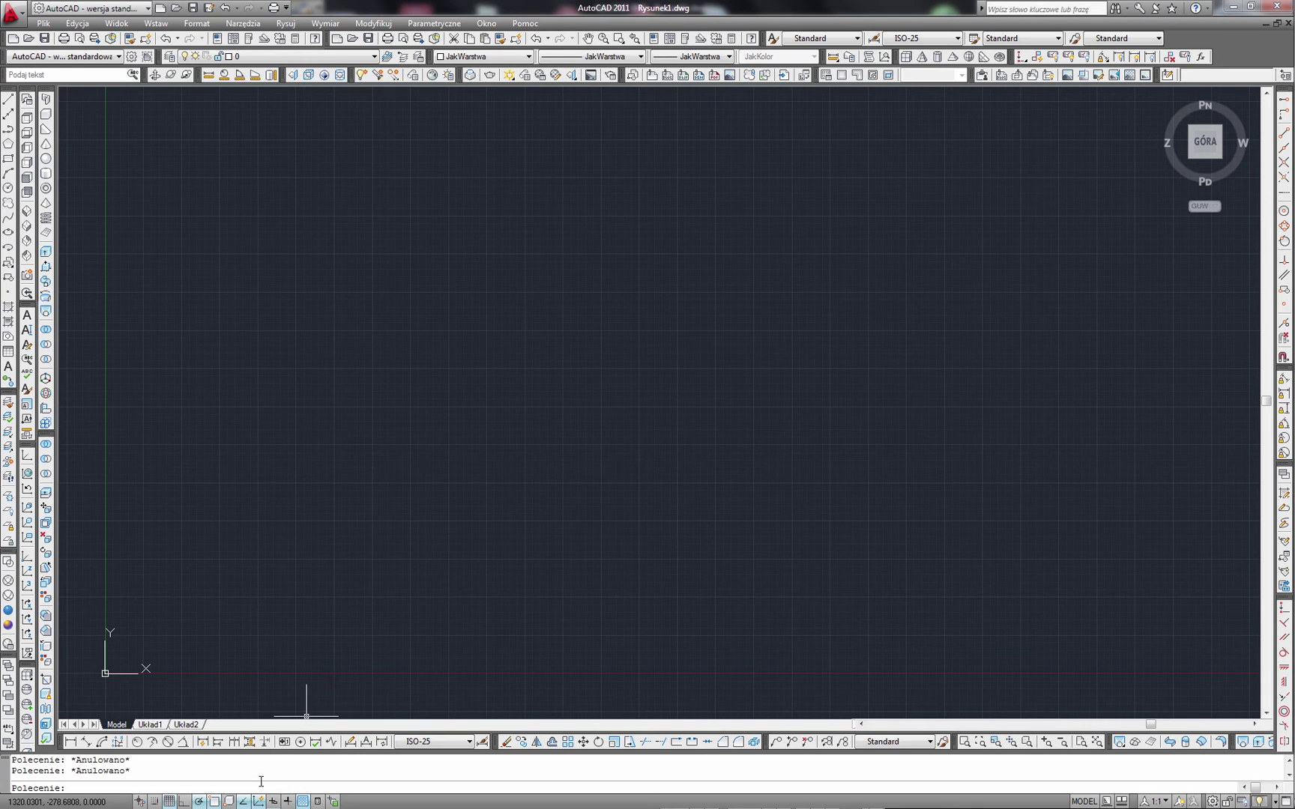
{"action": "left_click", "coordinate": [257, 783]}
{"action": "key", "text": "Return"}
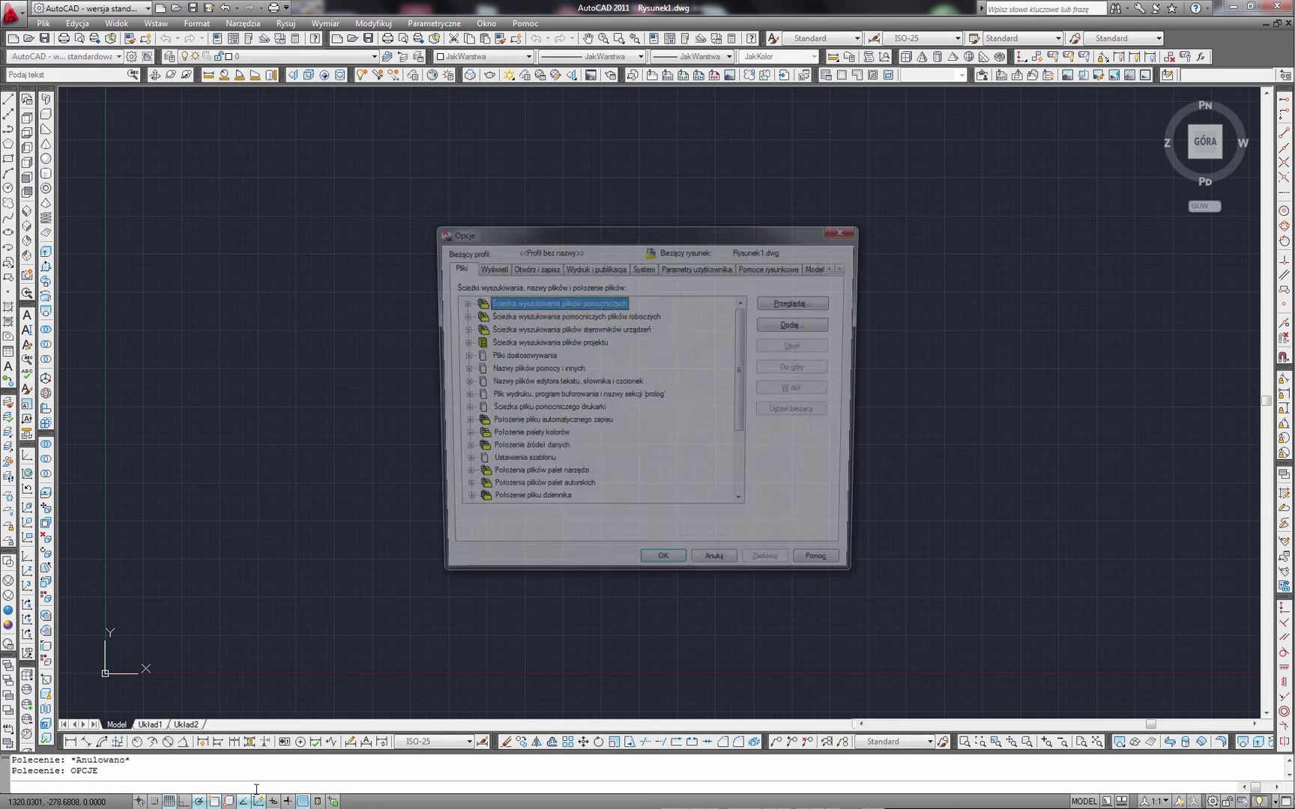
{"action": "key", "text": "Escape"}
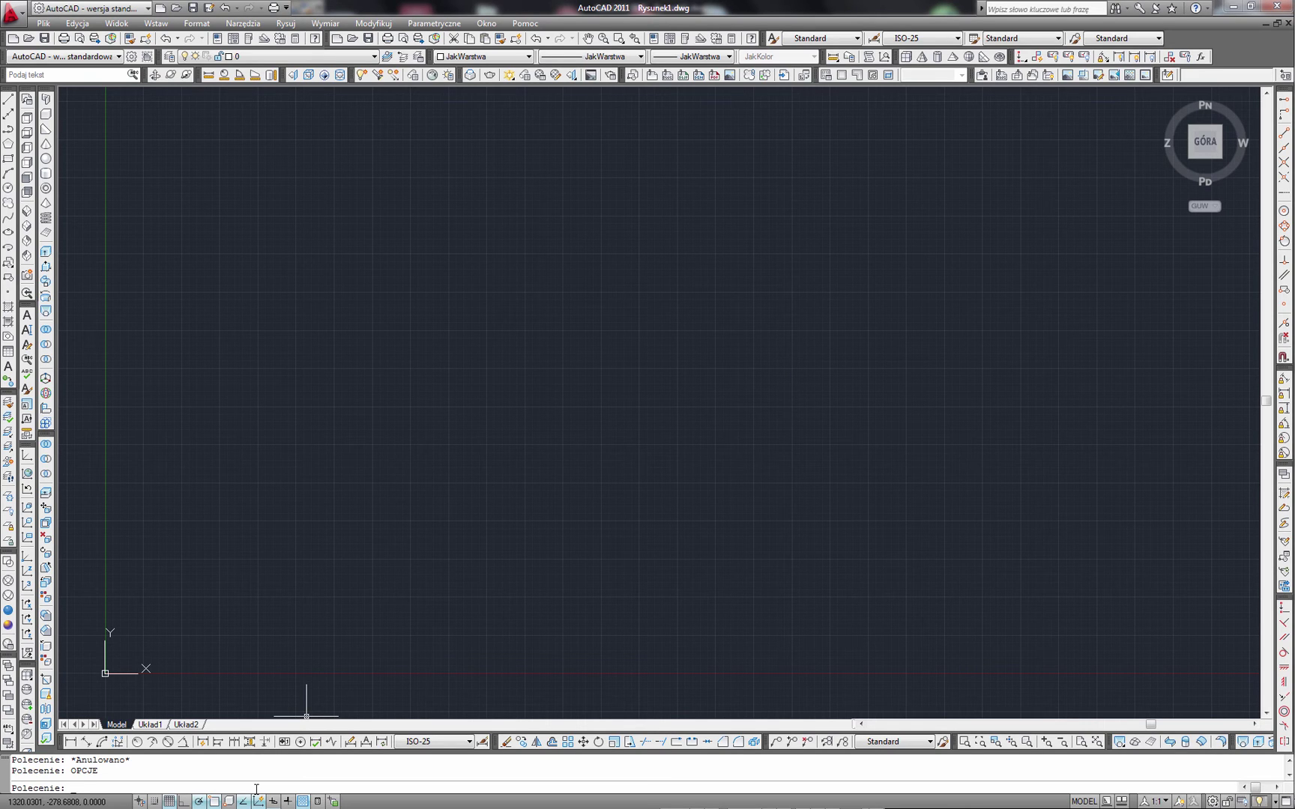
Reopen Options with OPCJE, move the dialog left, and show the Wyświetl display page.
{"action": "key", "text": "Escape"}
{"action": "type", "text": "OPC"}
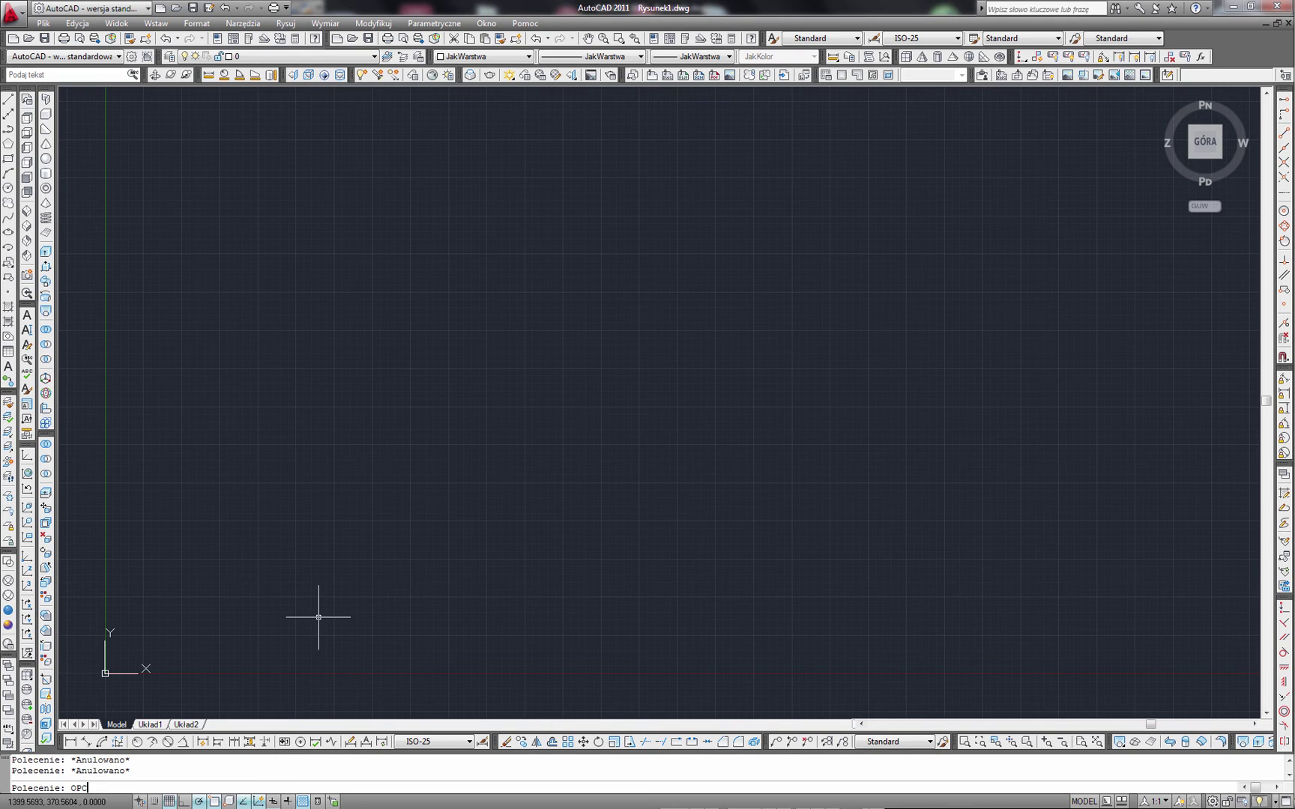
{"action": "type", "text": "JE"}
{"action": "key", "text": "Return"}
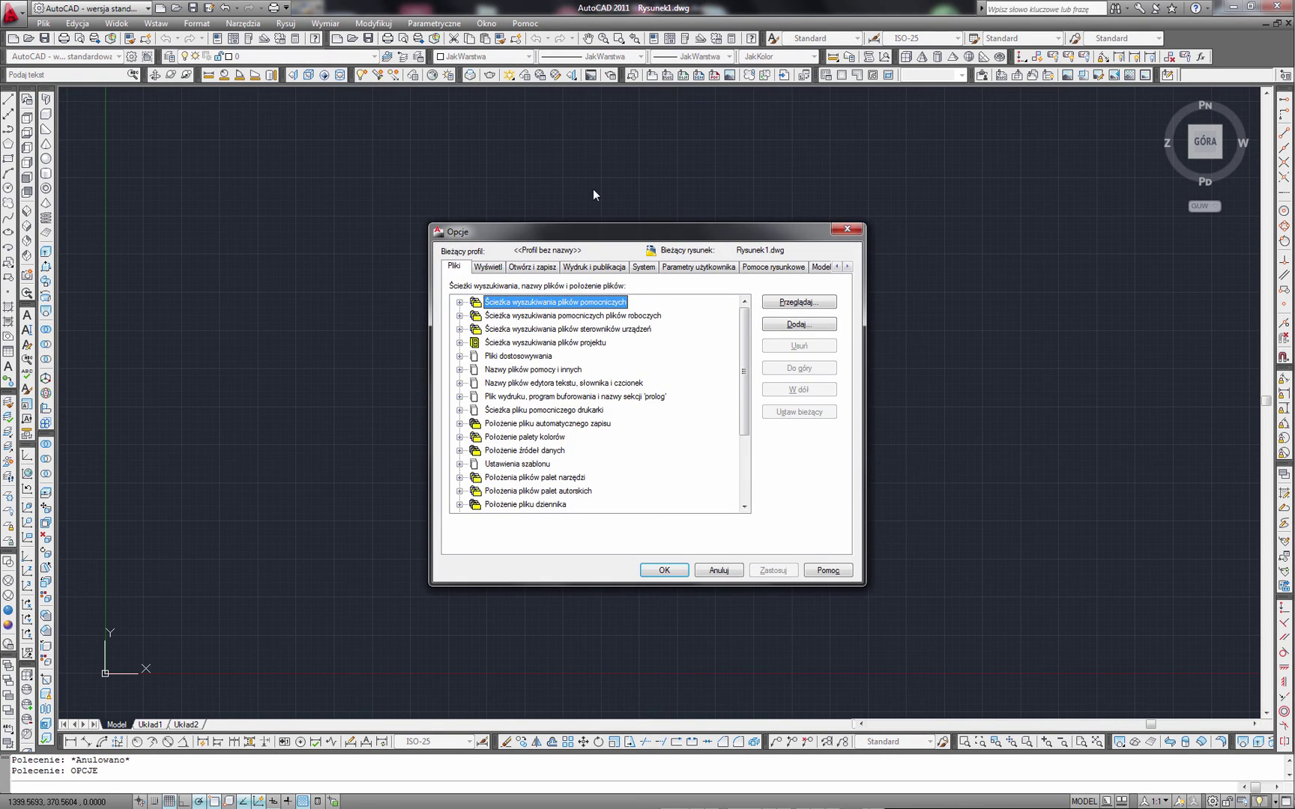
{"action": "left_click_drag", "start_coordinate": [587, 236], "coordinate": [491, 242]}
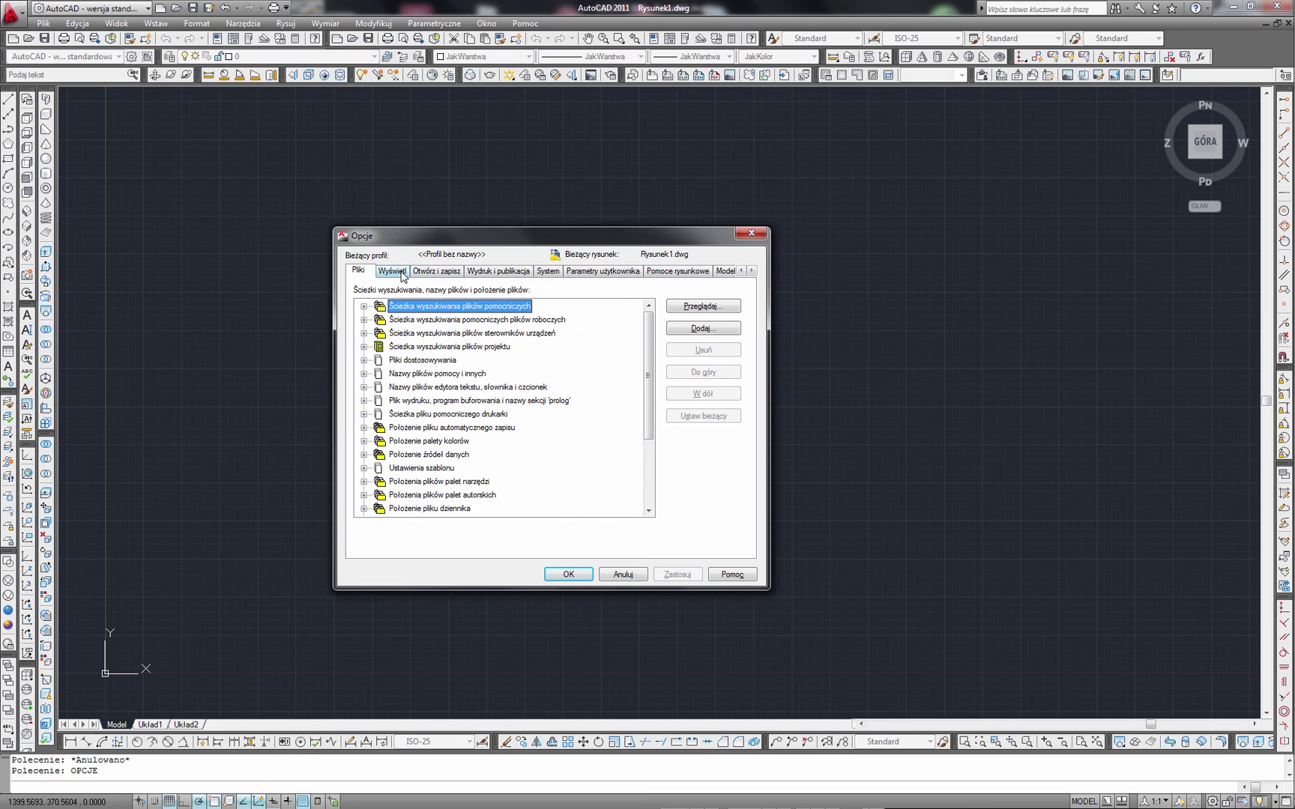
{"action": "left_click", "coordinate": [402, 274]}
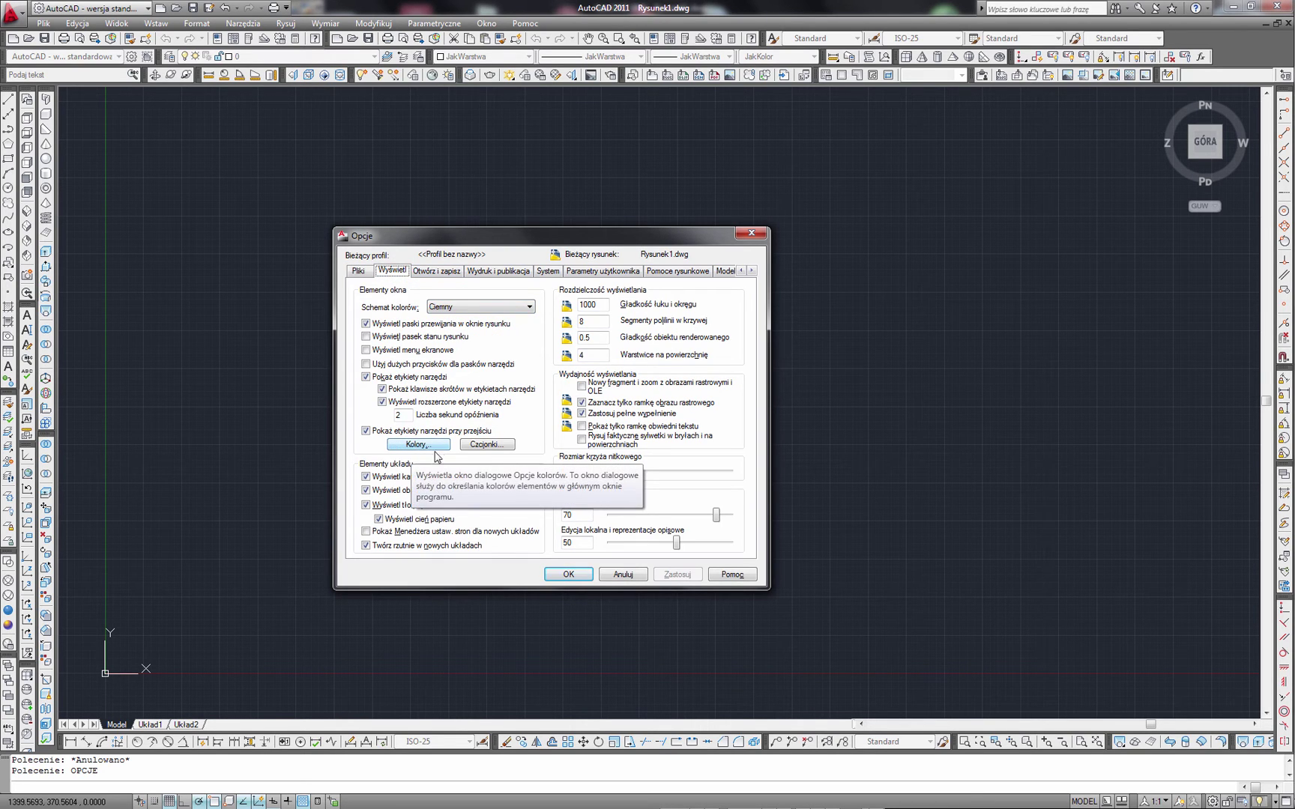
Set the 2D model space background colour to Czarny (black) in Kolory okna rysunku and apply it.
{"action": "left_click", "coordinate": [438, 448]}
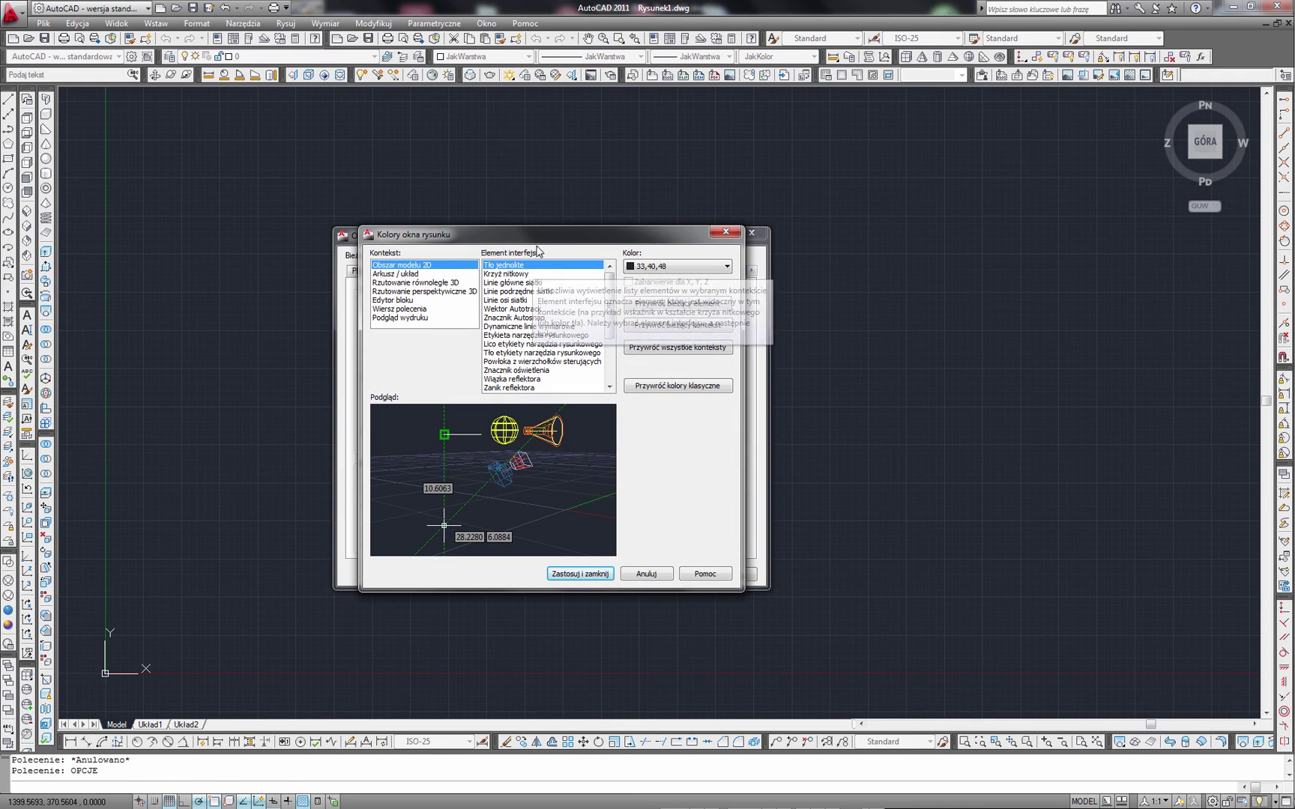
{"action": "left_click_drag", "start_coordinate": [536, 234], "coordinate": [459, 187]}
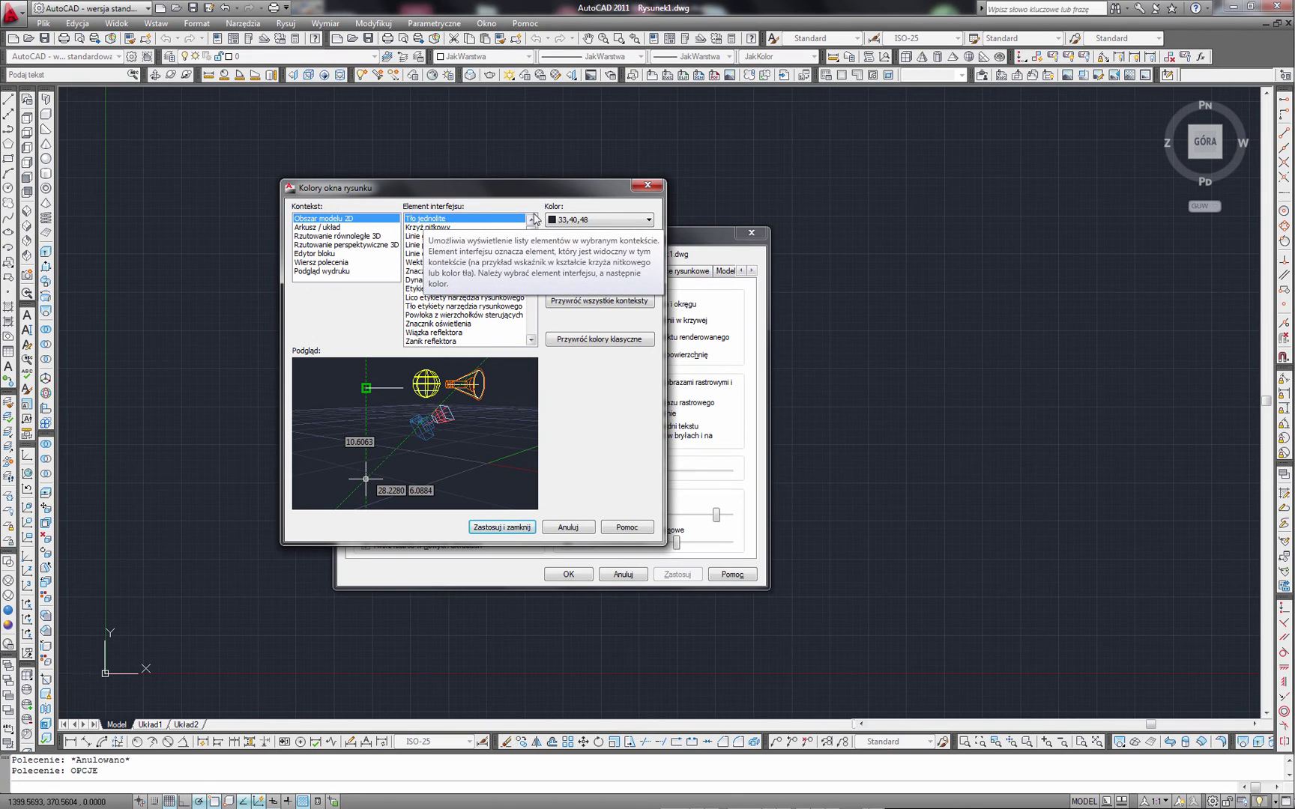
{"action": "left_click", "coordinate": [540, 189]}
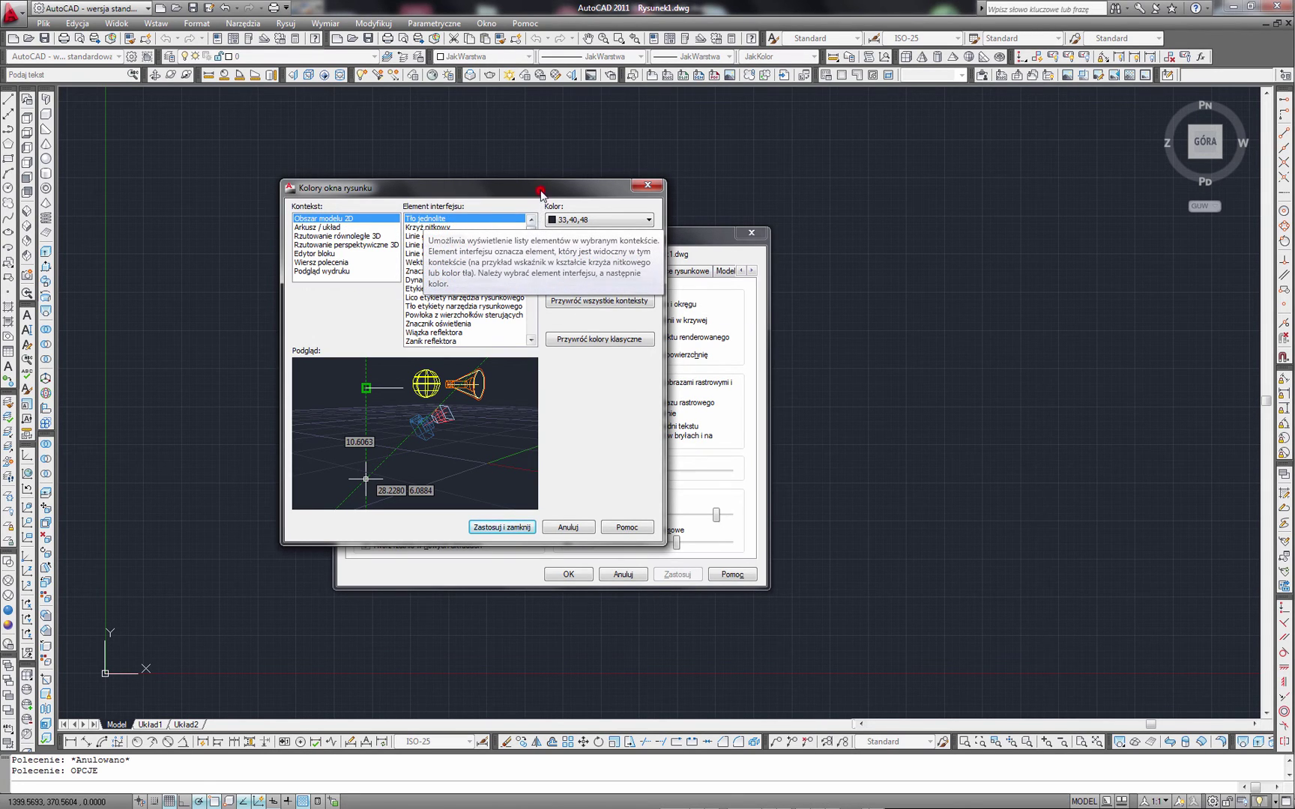
{"action": "left_click", "coordinate": [617, 221]}
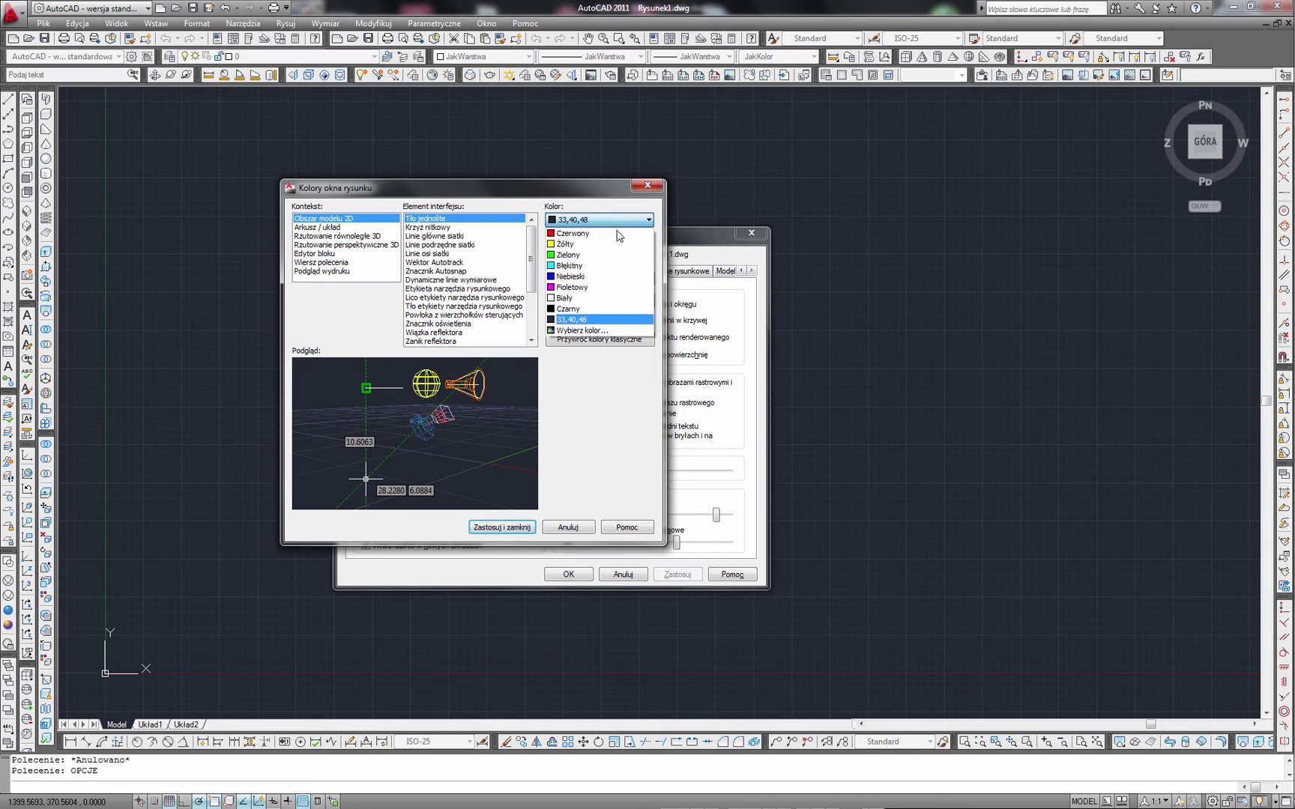
{"action": "left_click", "coordinate": [570, 310]}
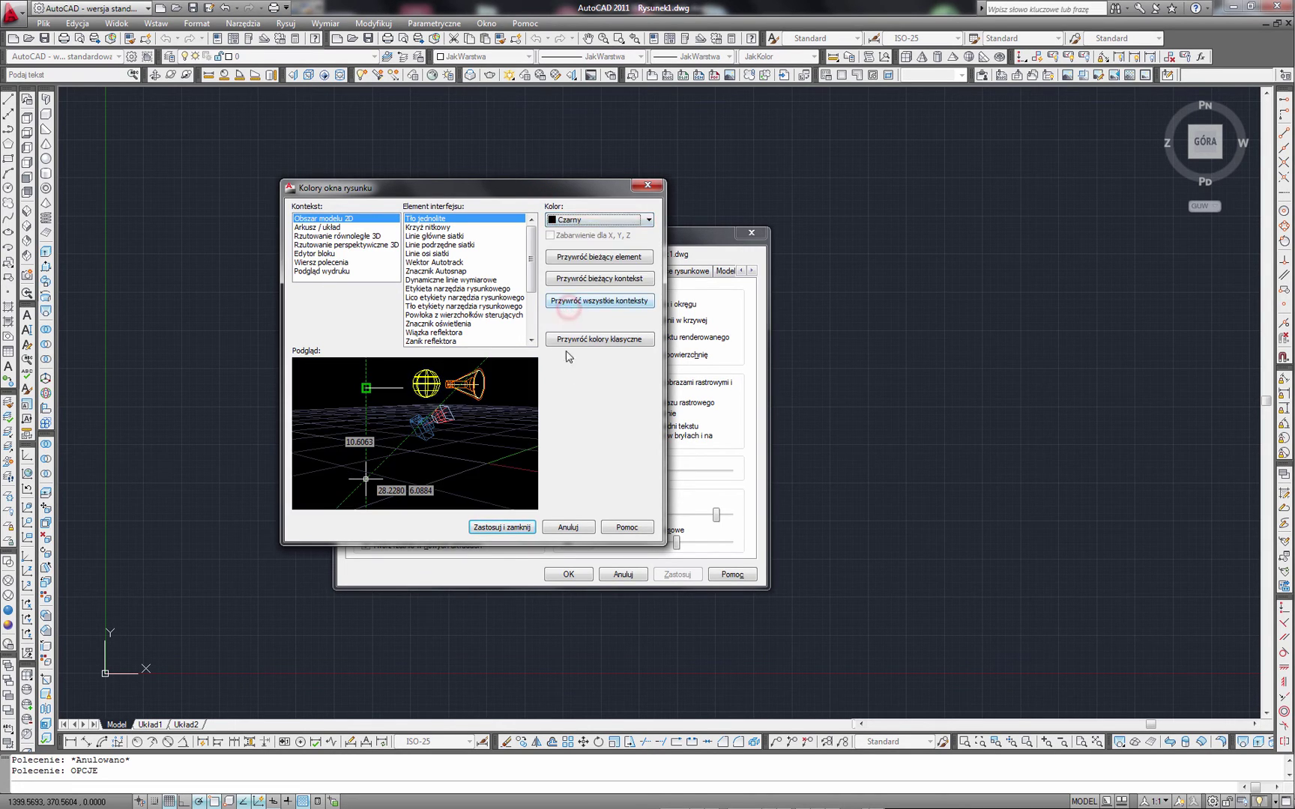
{"action": "left_click", "coordinate": [523, 528]}
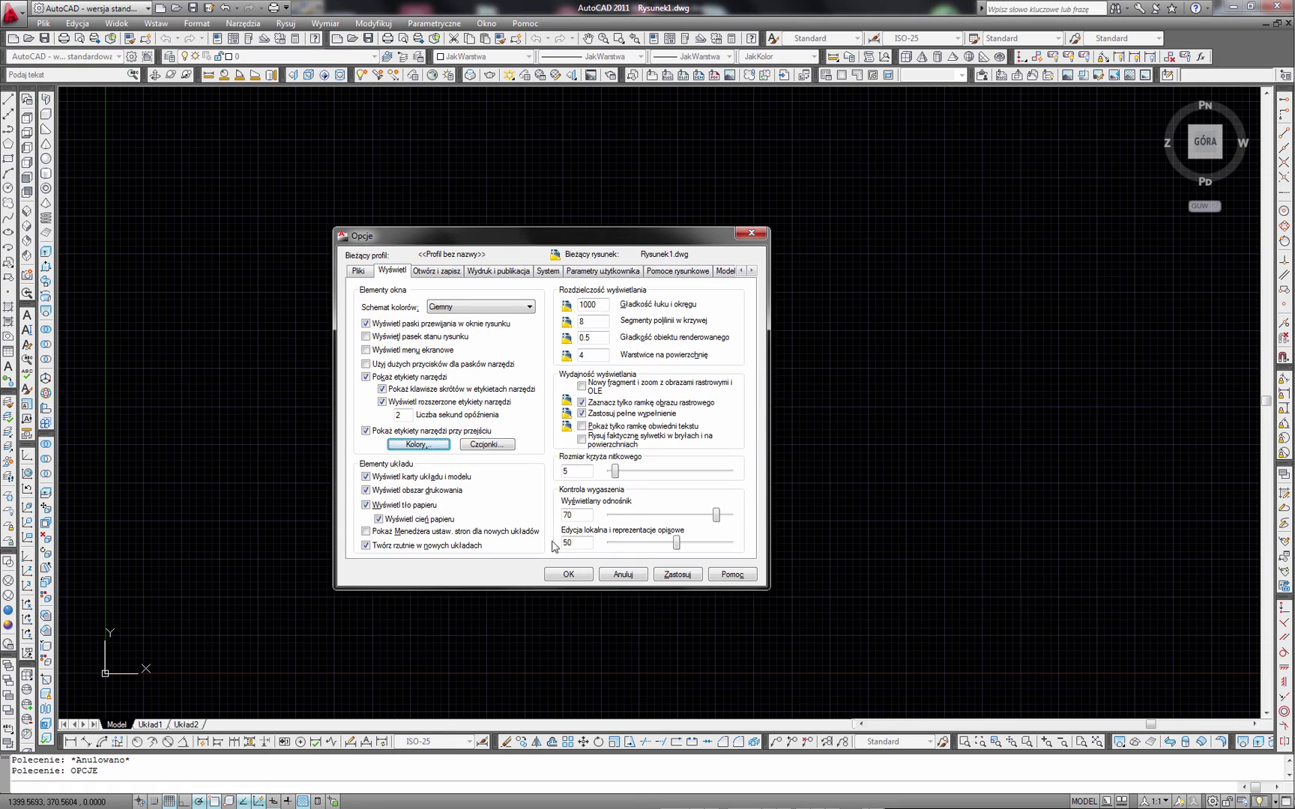
Confirm the Options dialog with OK and pan the drawing view.
{"action": "left_click", "coordinate": [568, 575]}
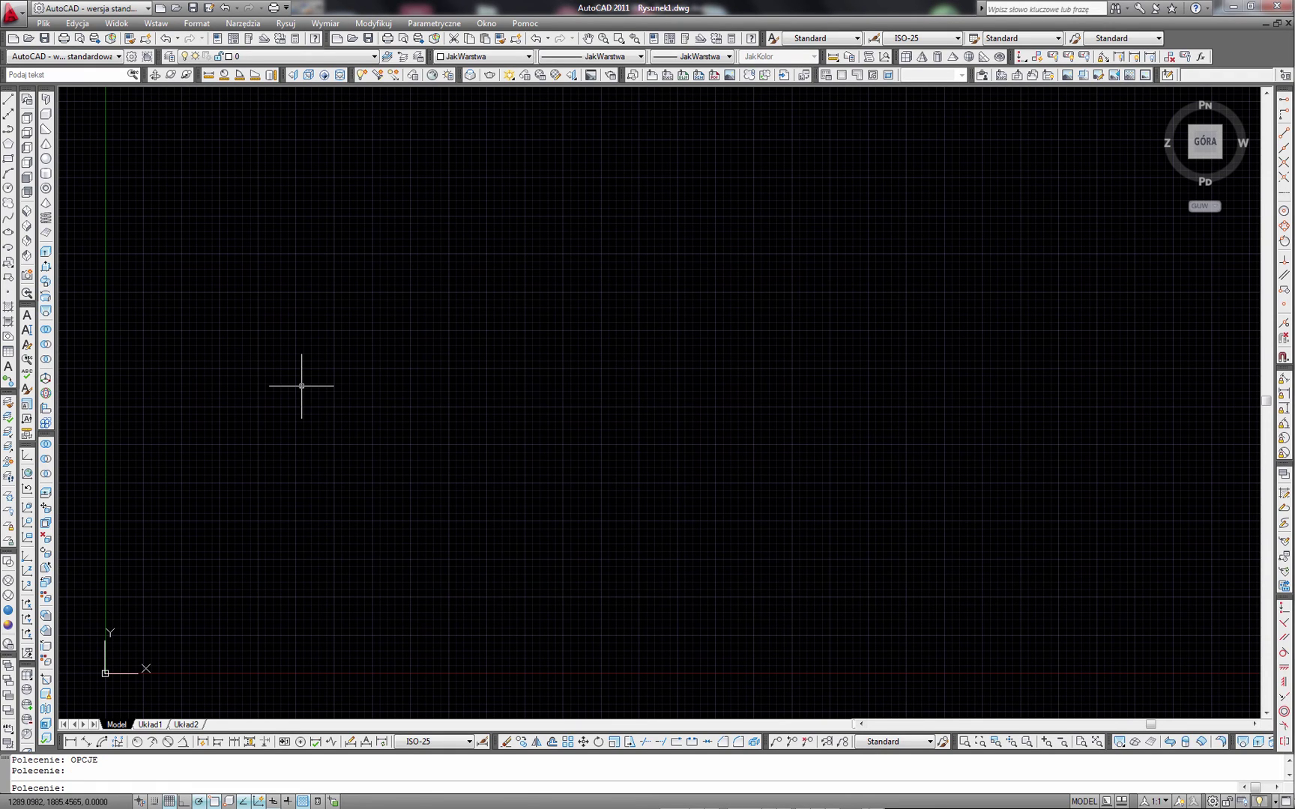
{"action": "middle_click_drag", "start_coordinate": [323, 371], "coordinate": [331, 366]}
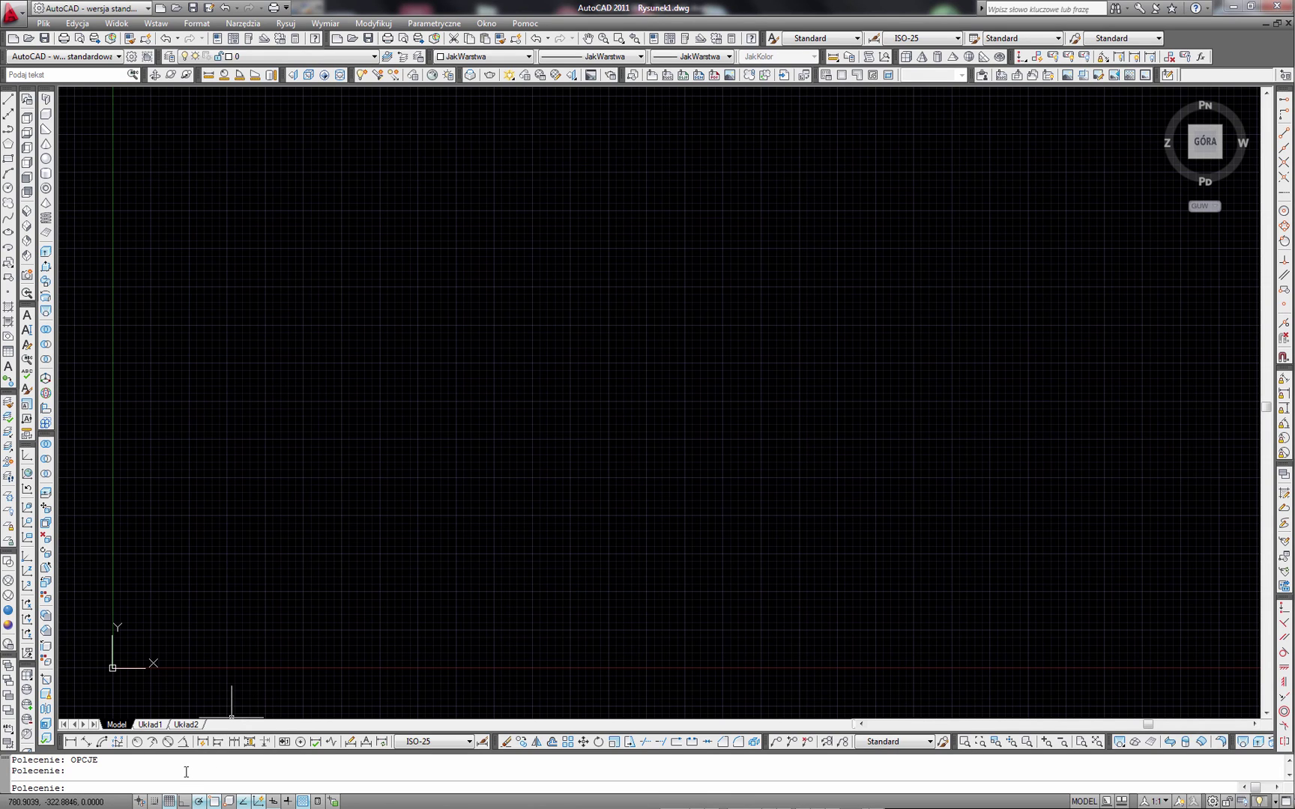
{"action": "middle_click_drag", "start_coordinate": [264, 525], "coordinate": [286, 523]}
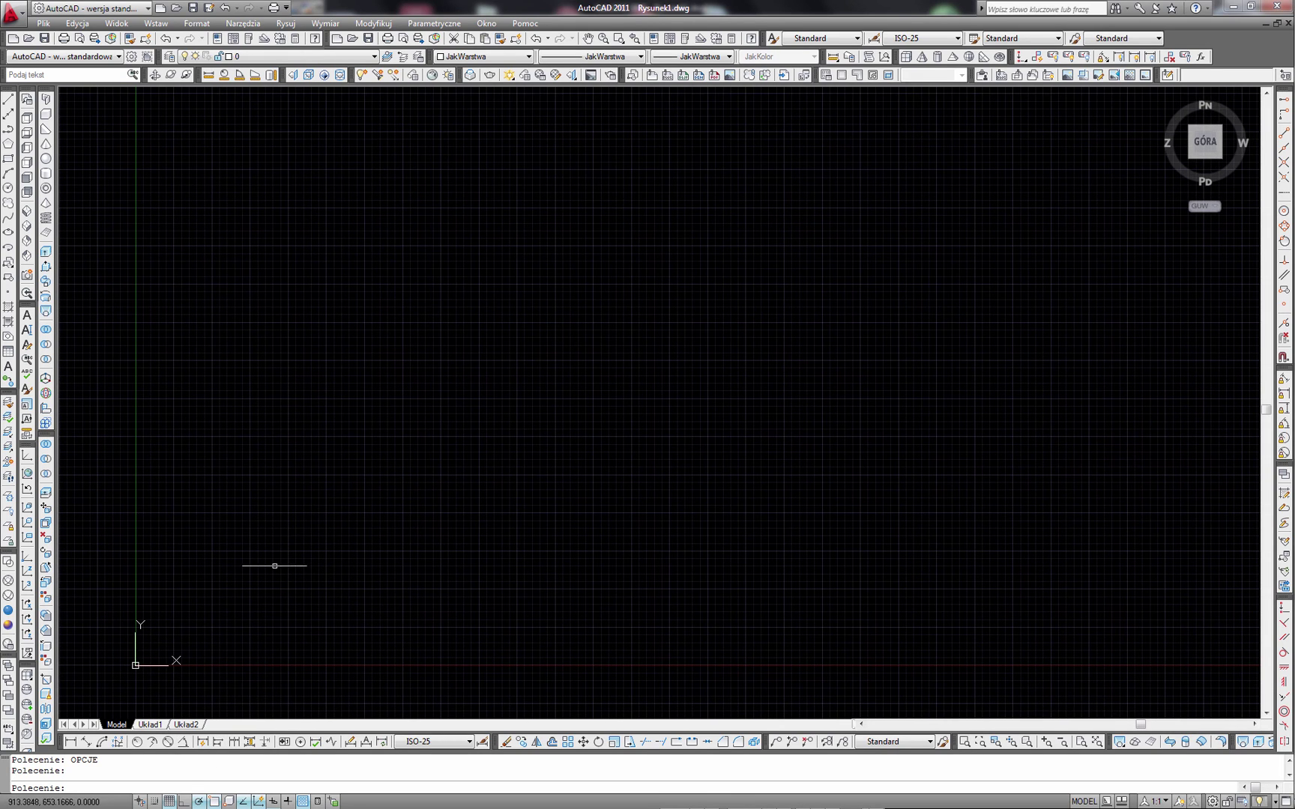
Toggle the grid off, on, and off again, leaving it off, and reposition the view.
{"action": "left_click", "coordinate": [161, 801]}
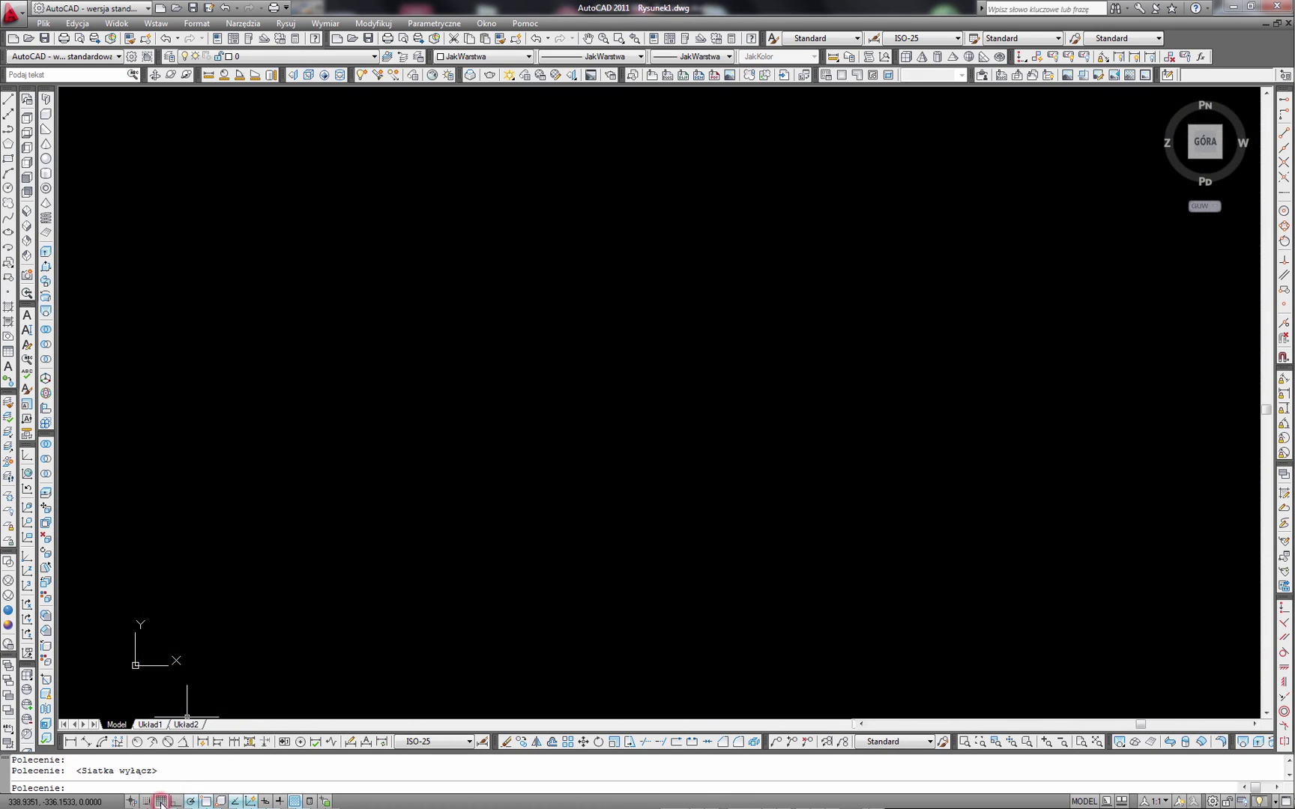
{"action": "left_click", "coordinate": [161, 801]}
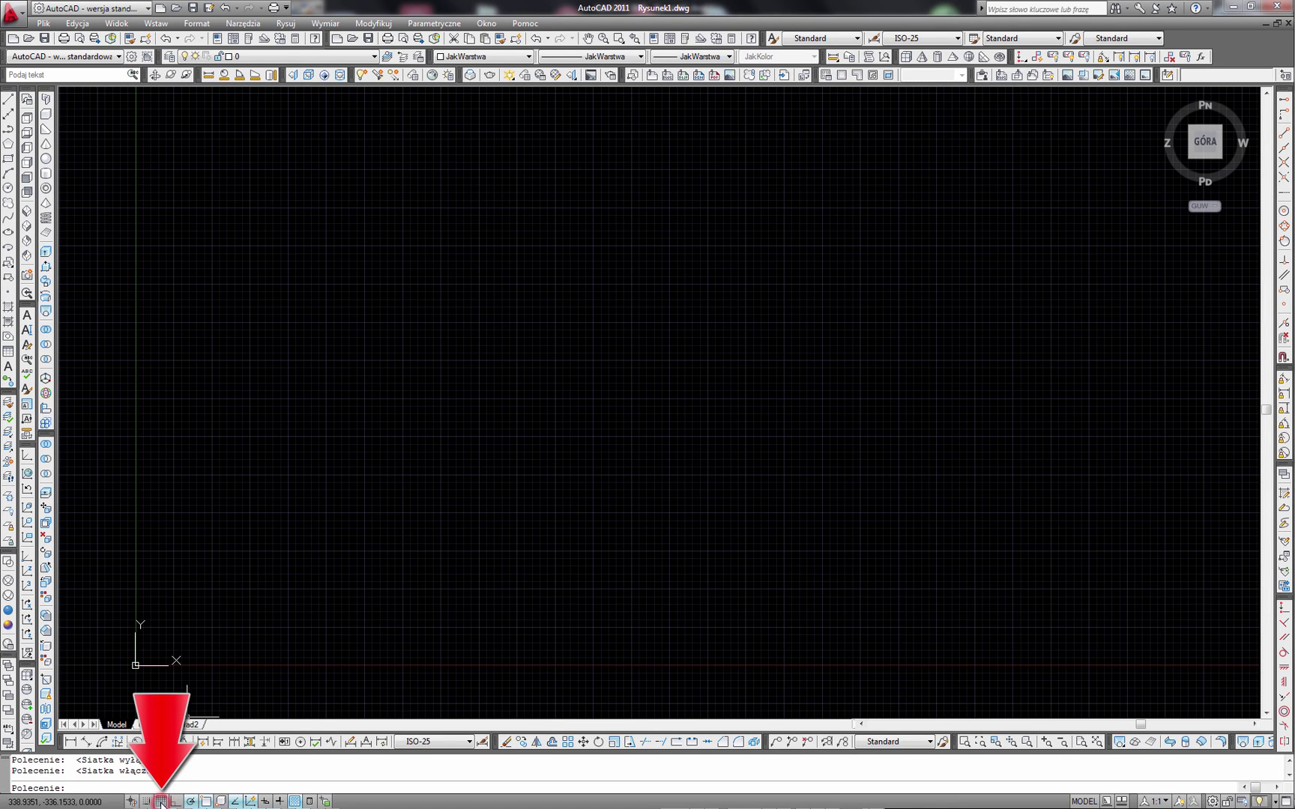
{"action": "left_click", "coordinate": [161, 800]}
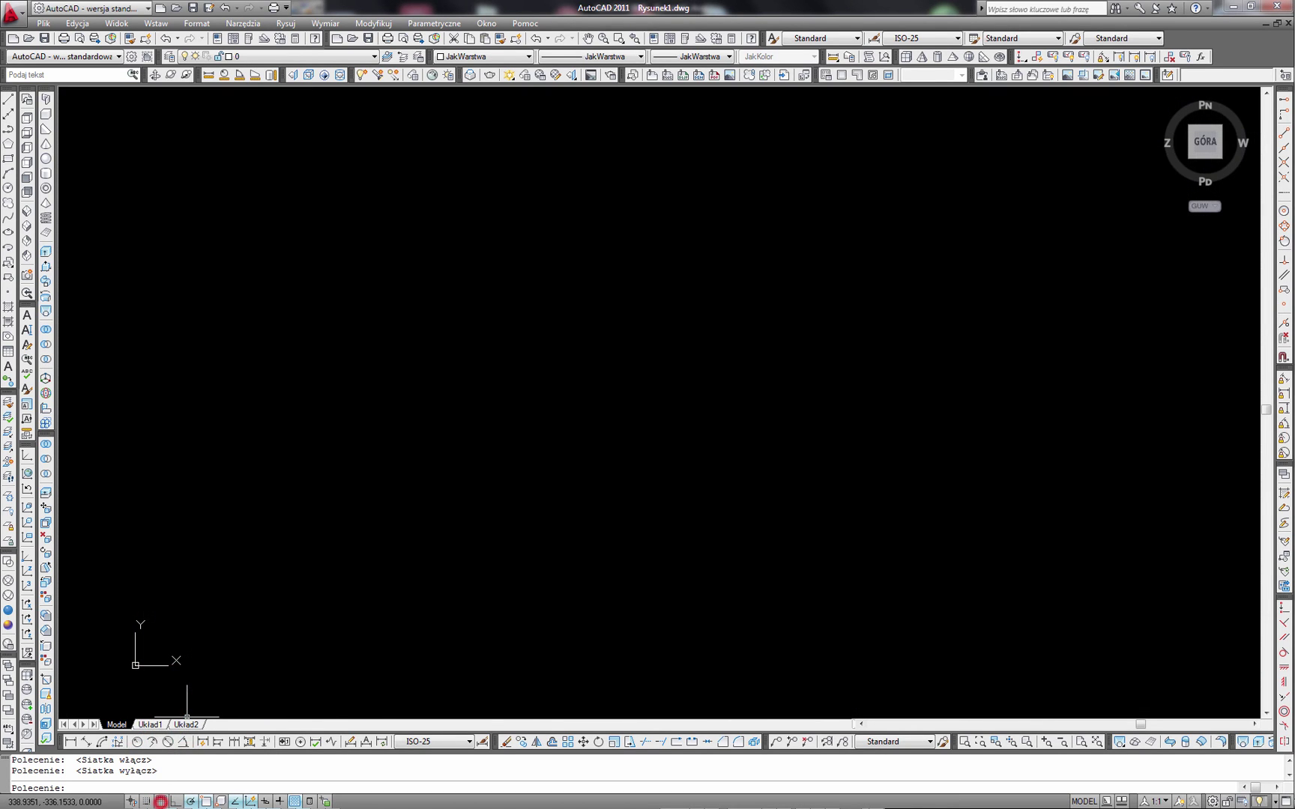
{"action": "mouse_move", "coordinate": [315, 553]}
{"action": "middle_mouse_down"}
{"action": "mouse_move", "coordinate": [668, 454]}
{"action": "mouse_move", "coordinate": [607, 401]}
{"action": "middle_mouse_up"}
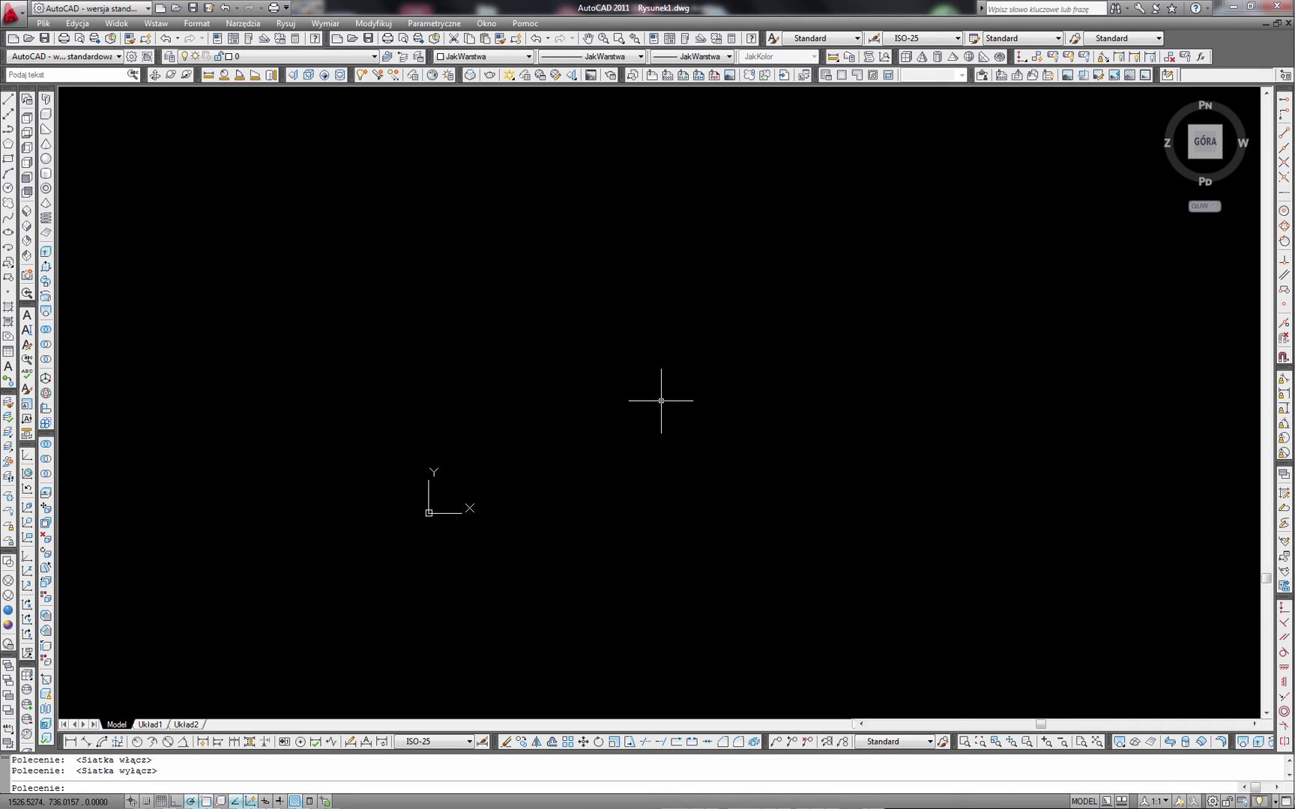
Set the Rozmiar krzyża nitkowego crosshair size to 15 and apply it, then raise it to 20.
{"action": "type", "text": "OPC"}
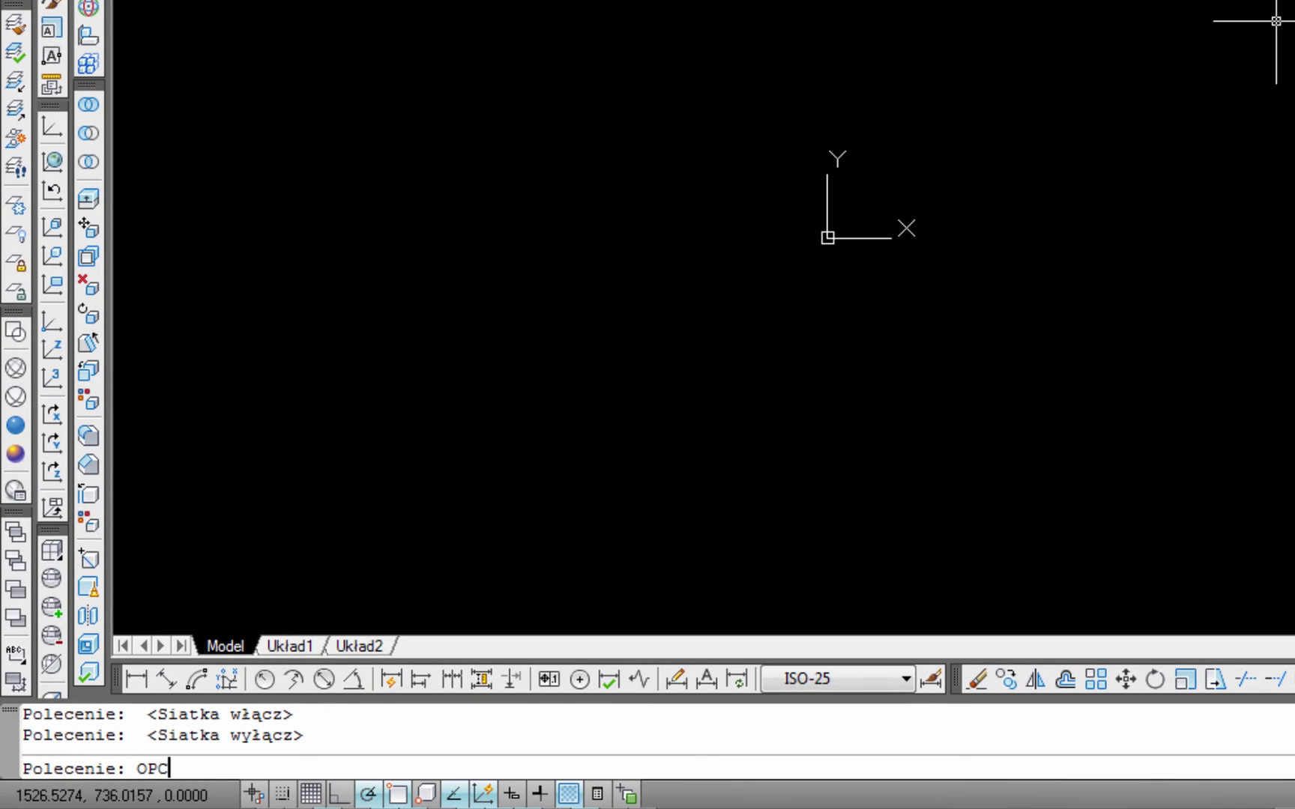
{"action": "type", "text": "JE"}
{"action": "key", "text": "Return"}
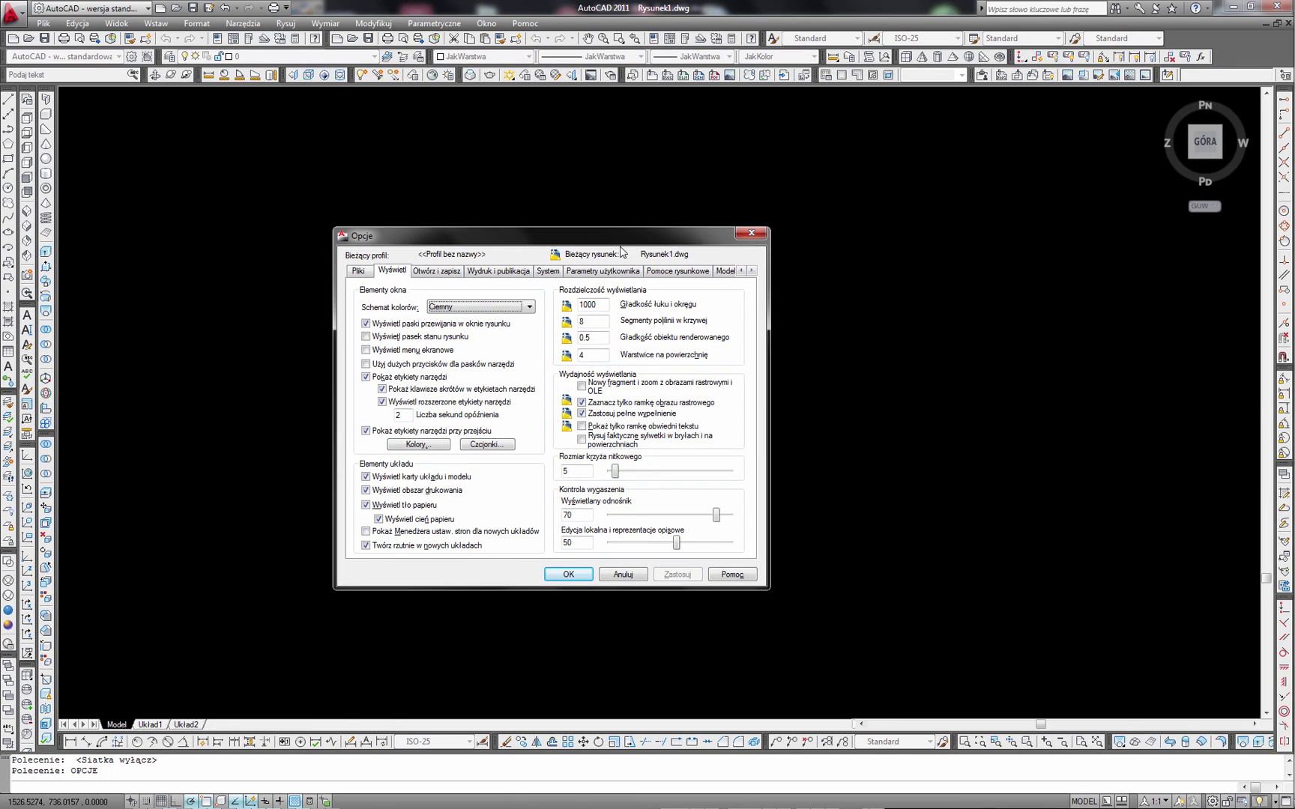
{"action": "left_click", "coordinate": [425, 235]}
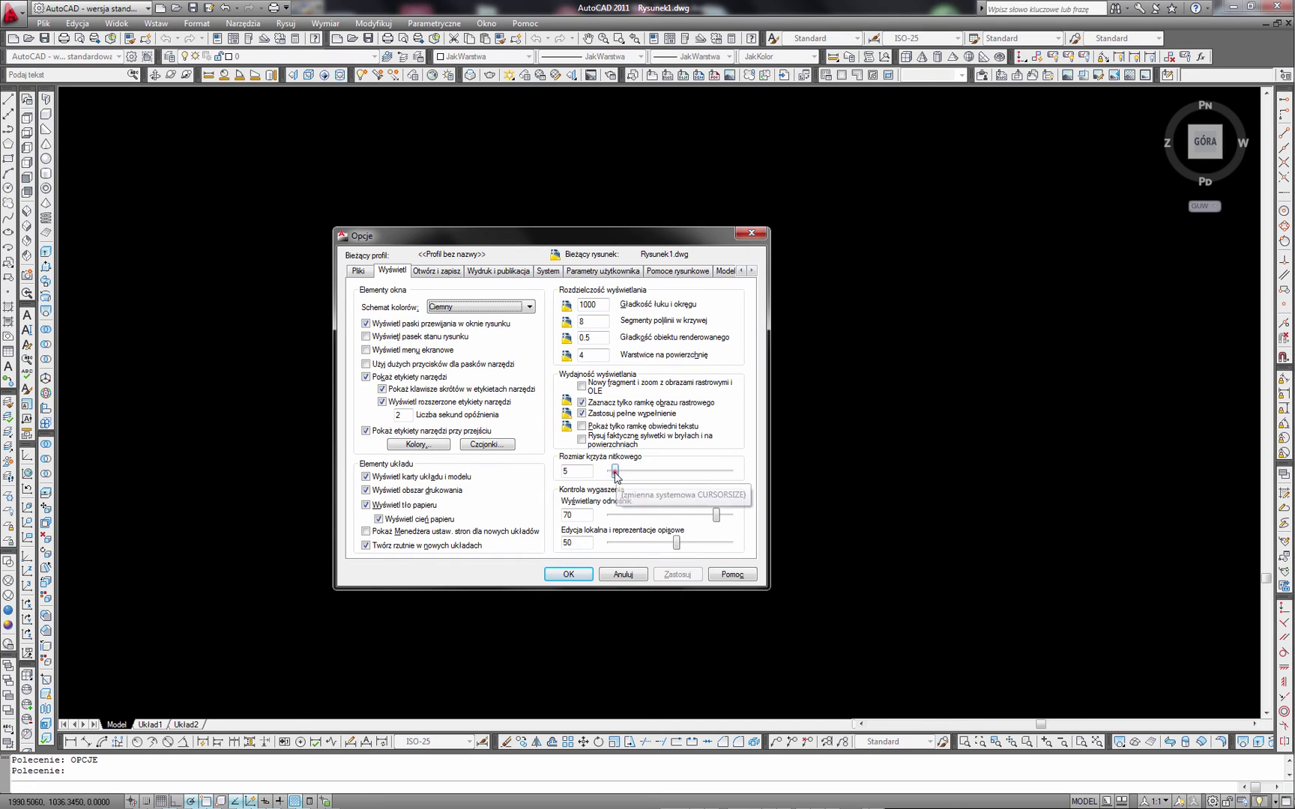
{"action": "left_click_drag", "start_coordinate": [615, 472], "coordinate": [628, 476]}
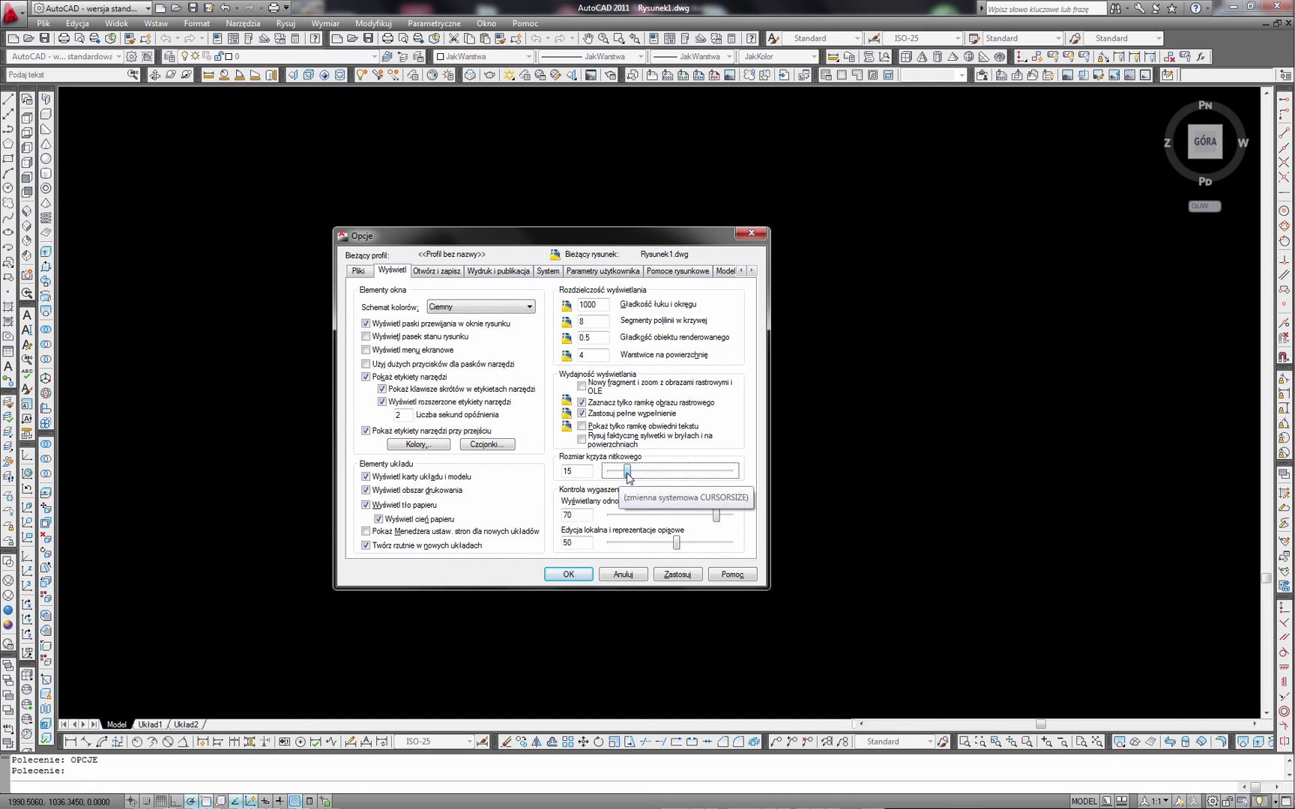
{"action": "left_click", "coordinate": [686, 577]}
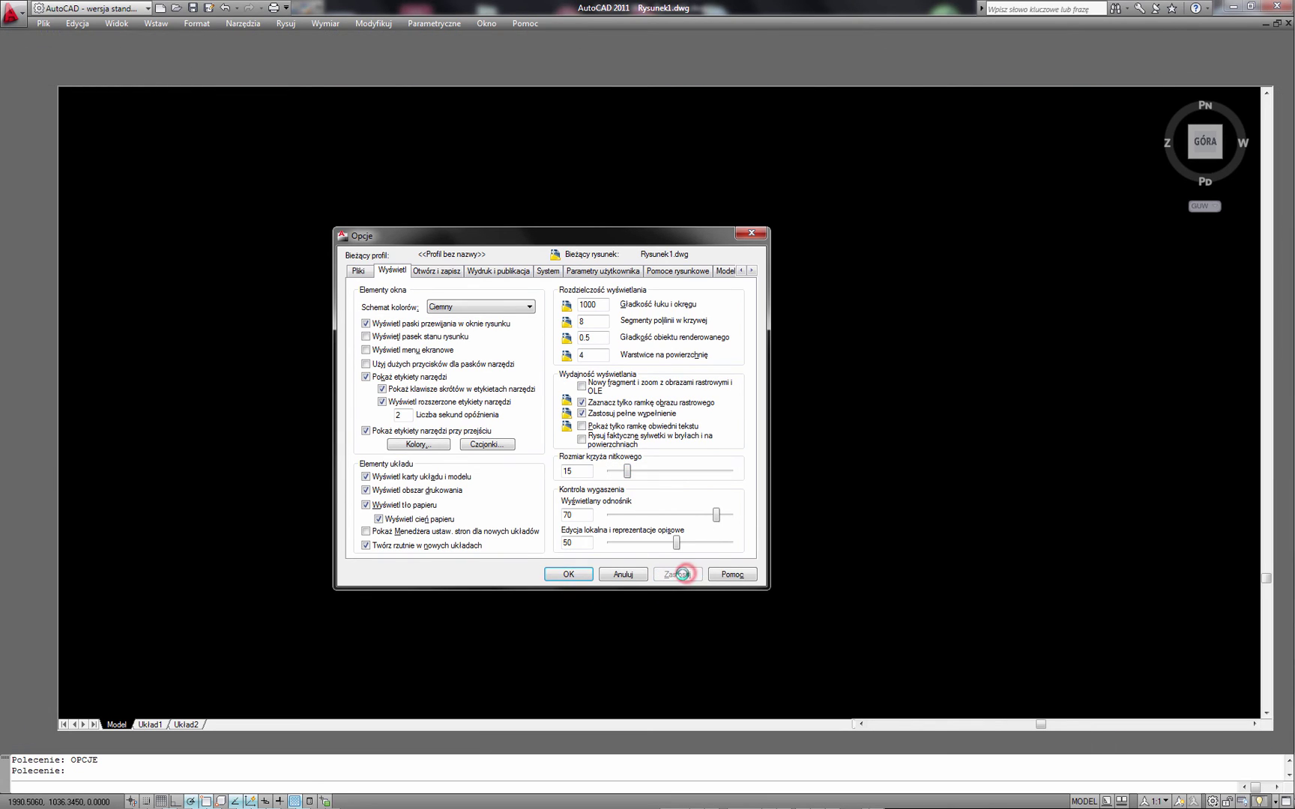
{"action": "left_click", "coordinate": [581, 575]}
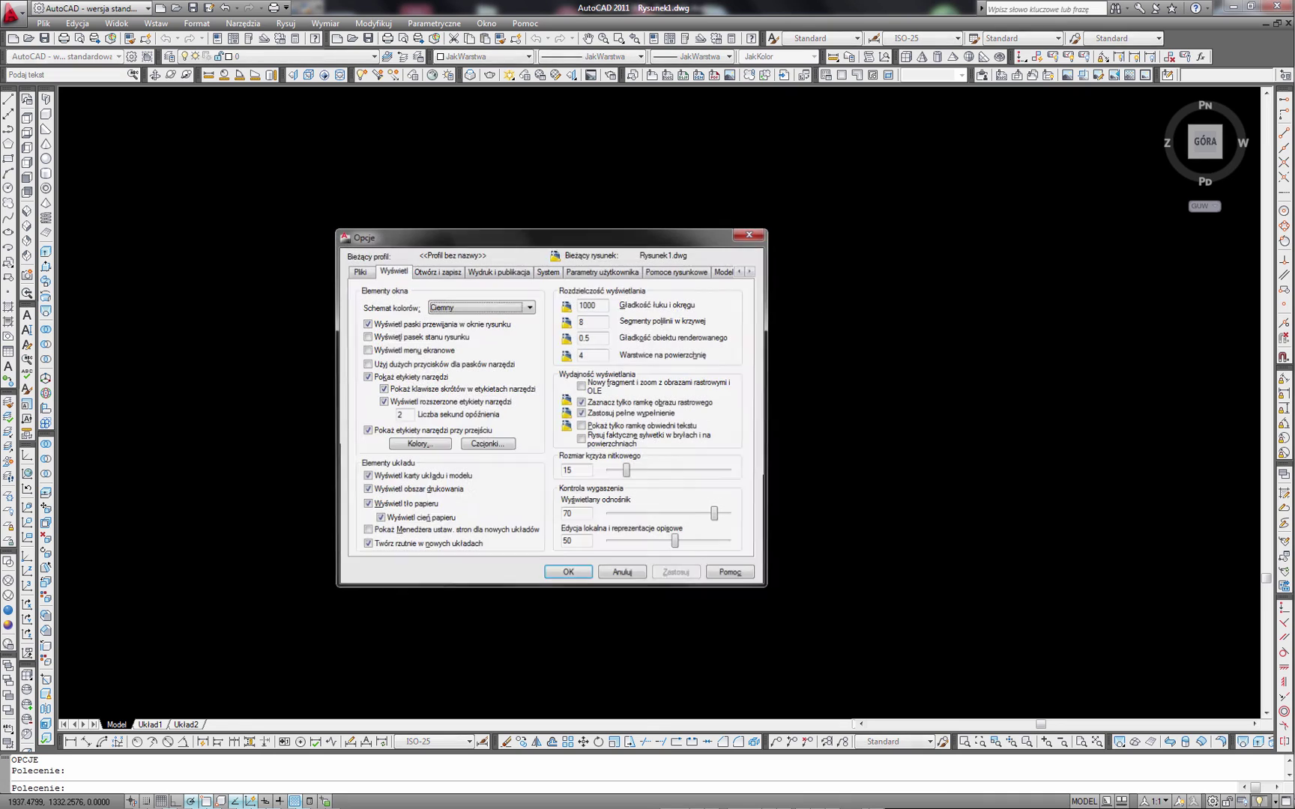
{"action": "left_click_drag", "start_coordinate": [627, 470], "coordinate": [634, 471]}
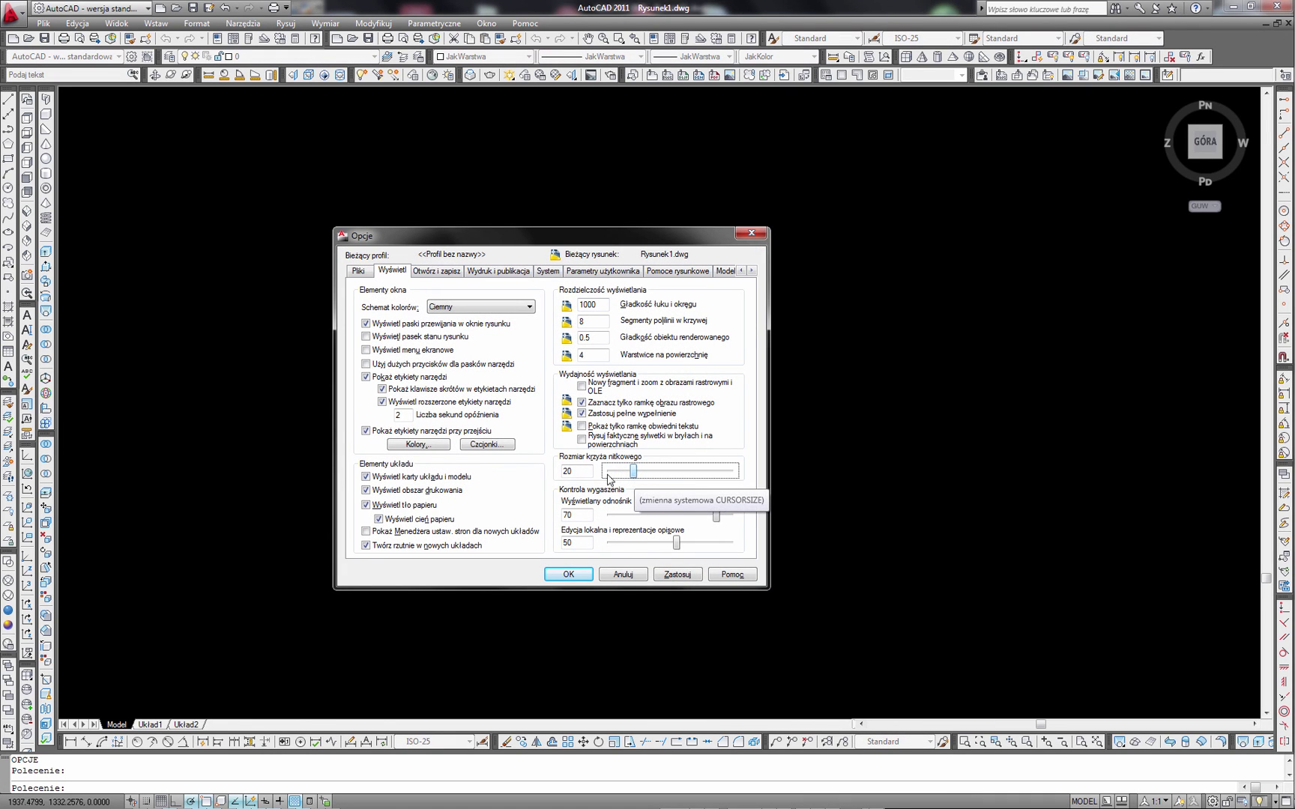
Set the Krzyż nitkowy crosshair colour to ACI 150 (light blue) and apply the window colours.
{"action": "left_click", "coordinate": [417, 444]}
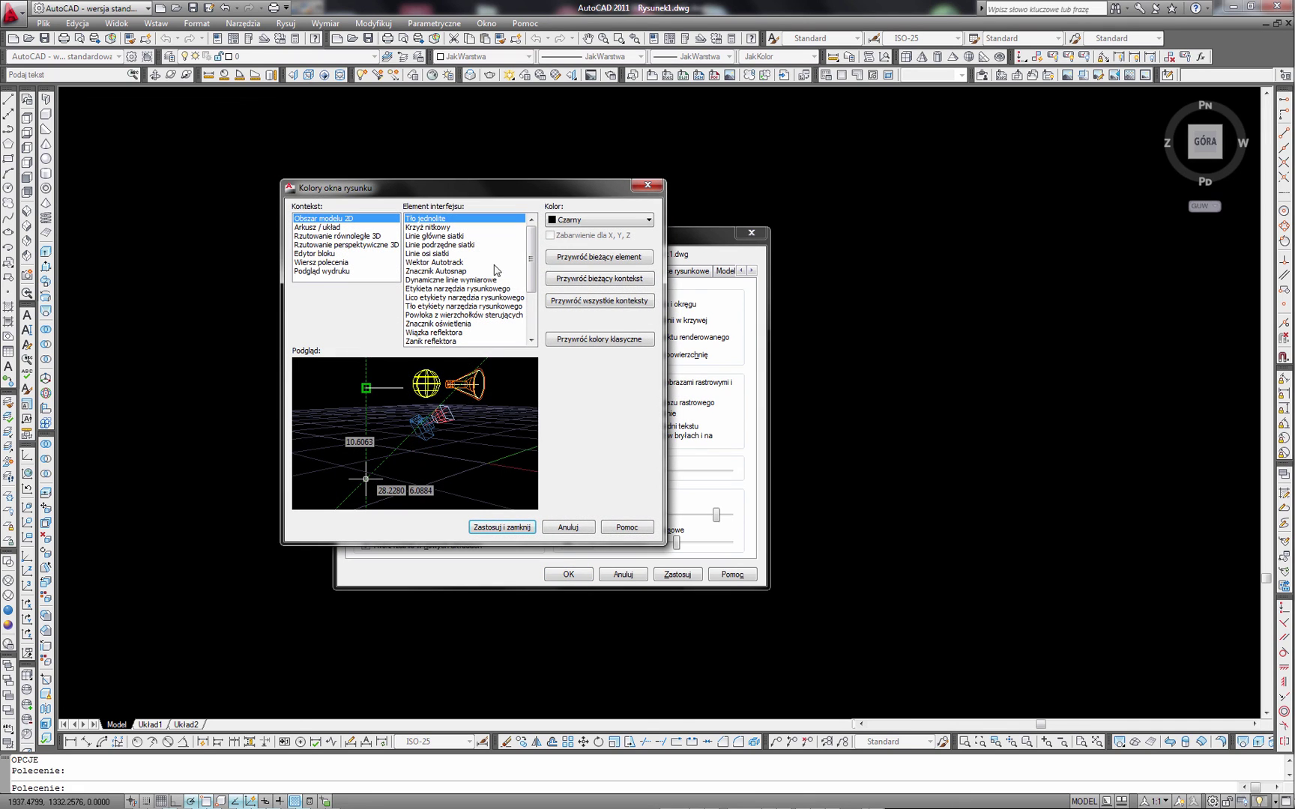
{"action": "left_click", "coordinate": [419, 228]}
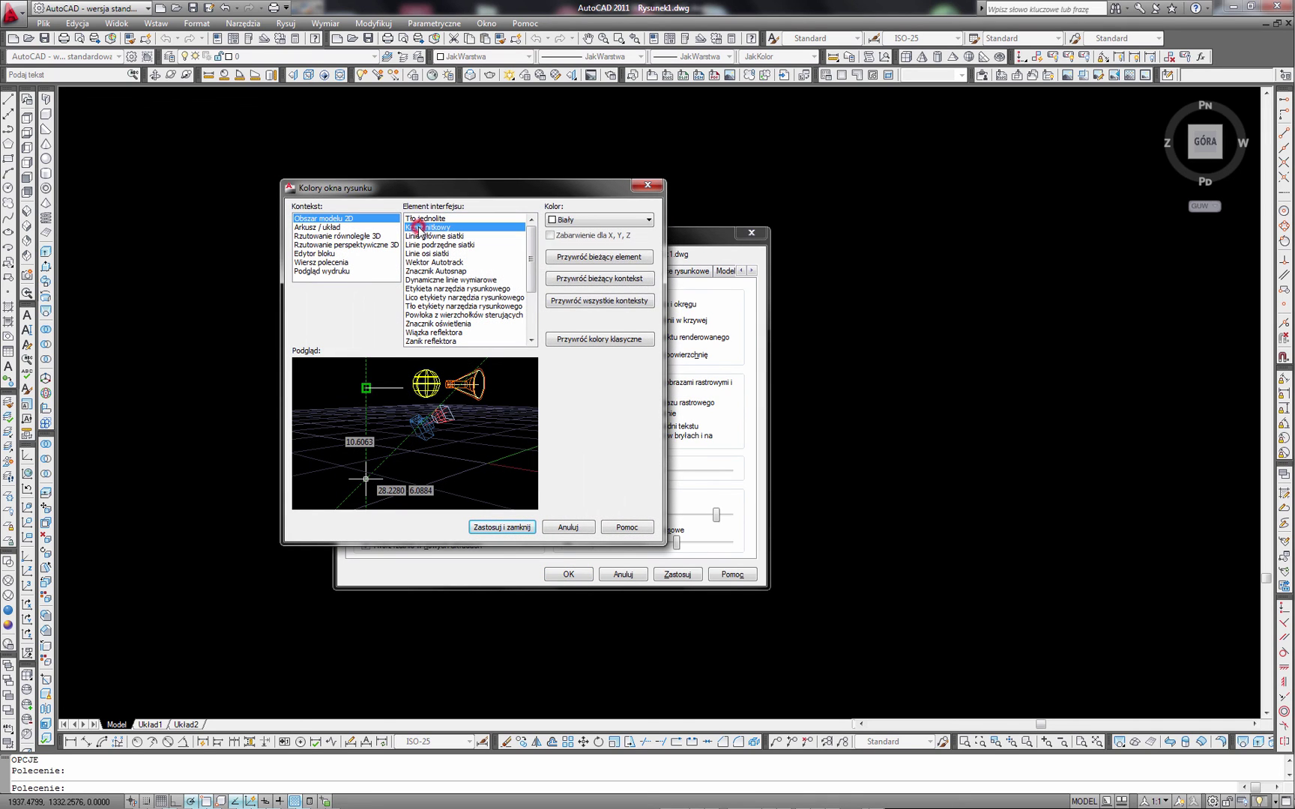
{"action": "left_click", "coordinate": [567, 221]}
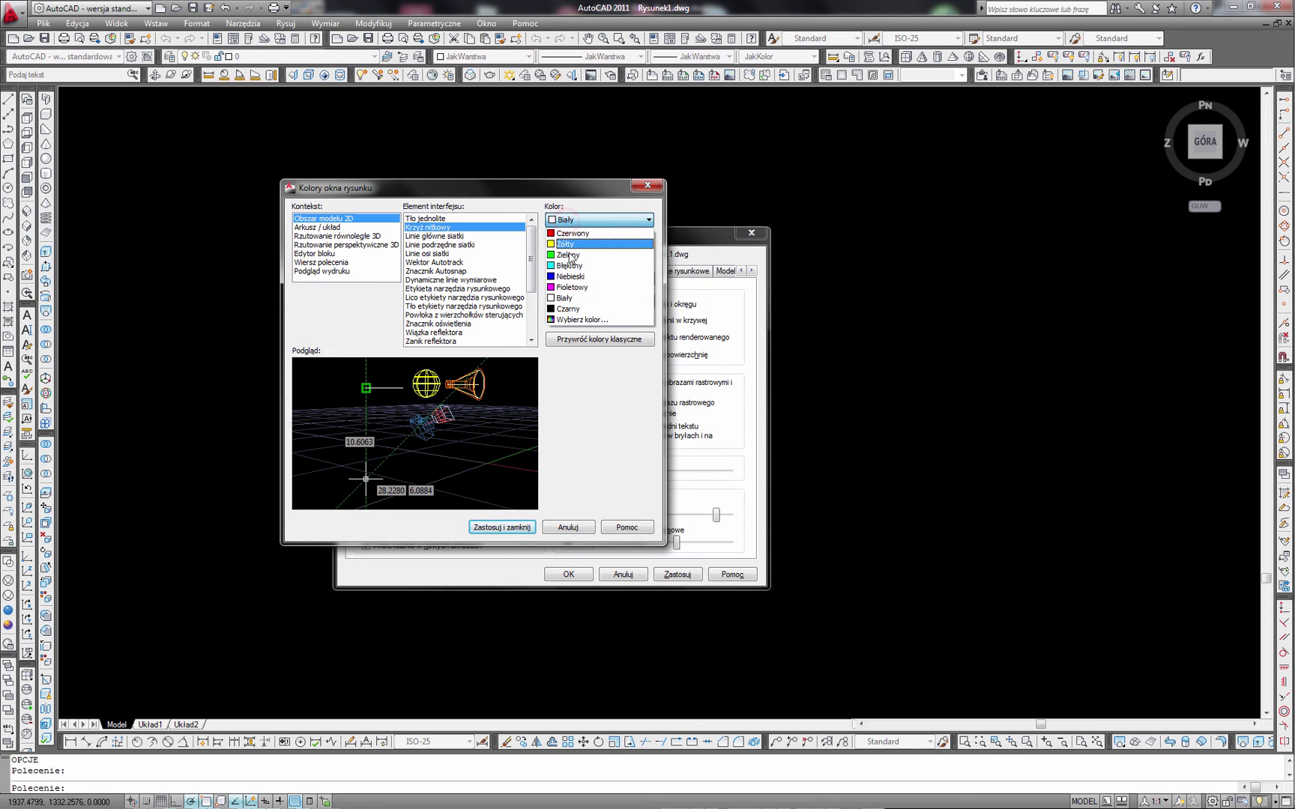
{"action": "left_click", "coordinate": [567, 277]}
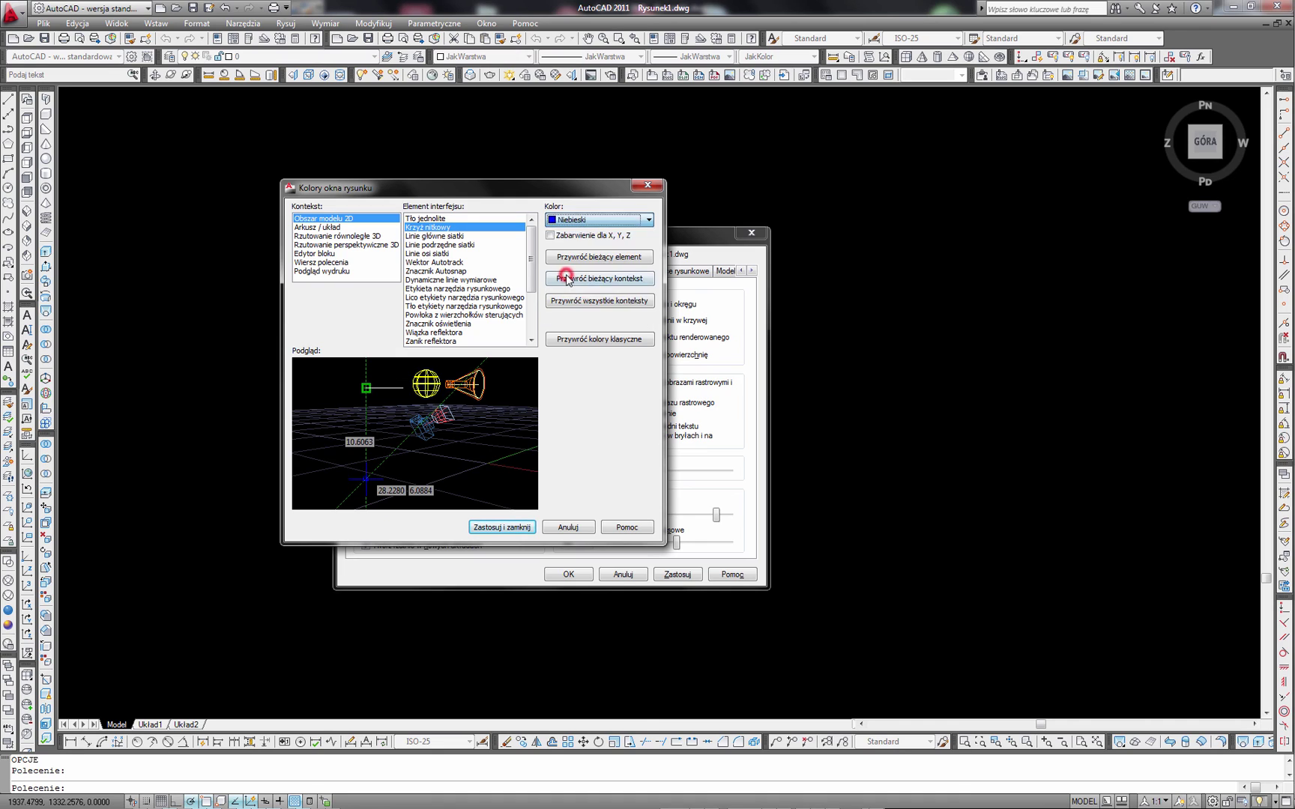
{"action": "left_click", "coordinate": [577, 221]}
{"action": "left_click", "coordinate": [568, 320]}
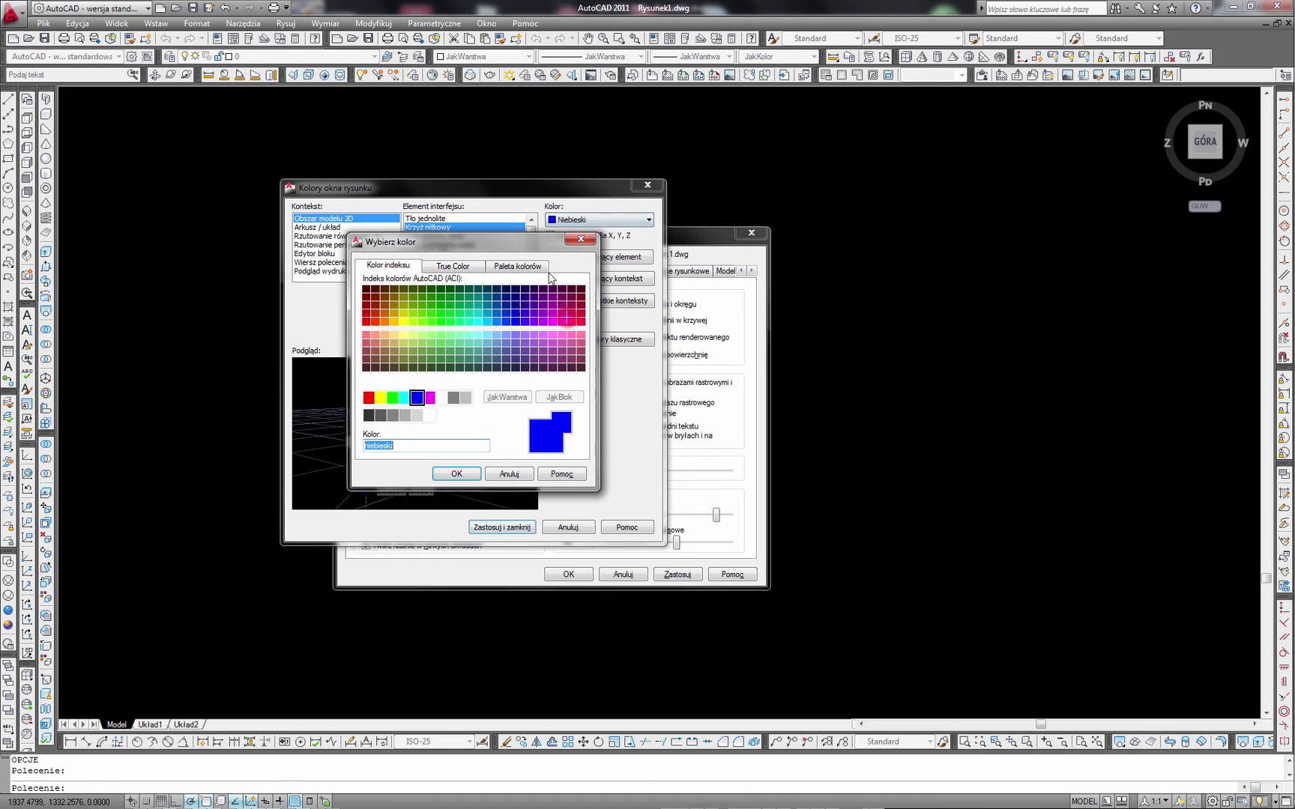
{"action": "left_click", "coordinate": [496, 321]}
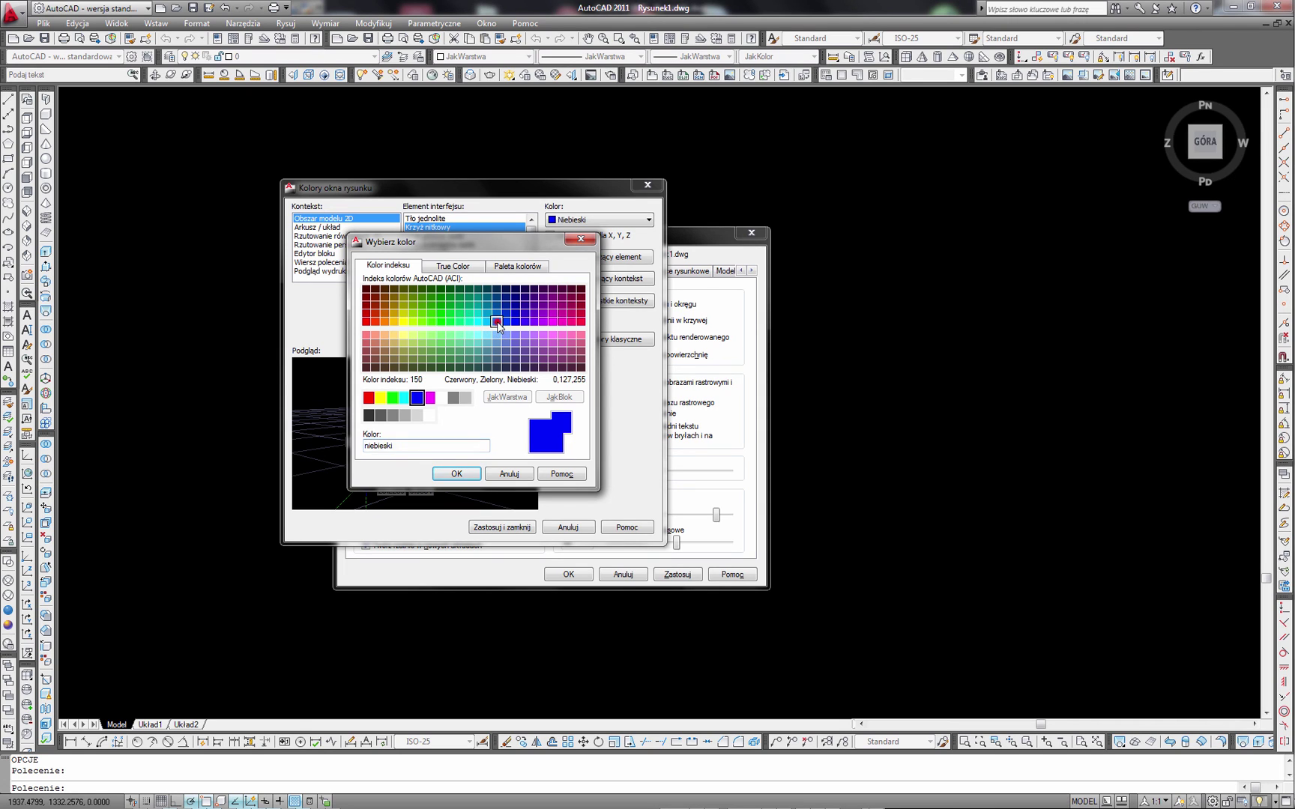
{"action": "left_click", "coordinate": [479, 476]}
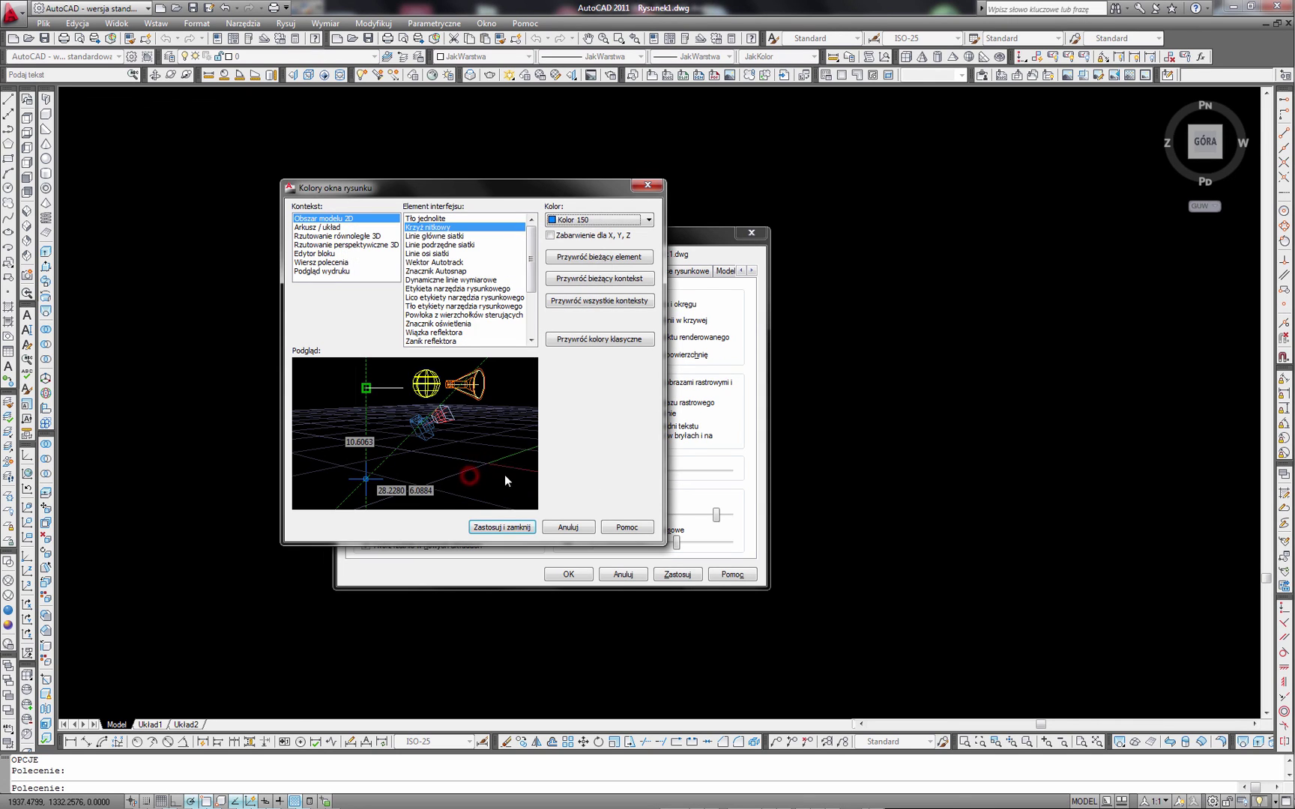
{"action": "left_click", "coordinate": [520, 526]}
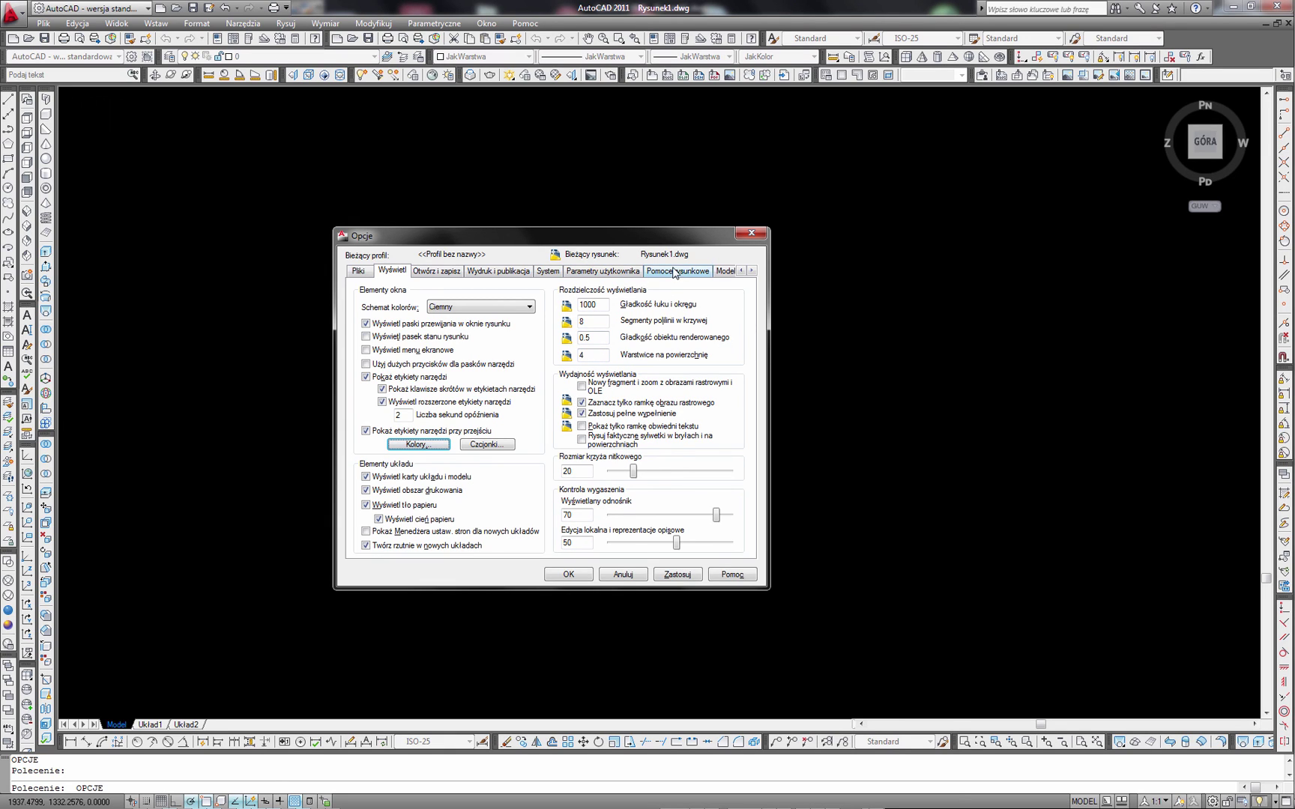
Widen the Options dialog and drag the pickbox size slider larger on the Wybór tab.
{"action": "left_click_drag", "start_coordinate": [764, 280], "coordinate": [905, 283]}
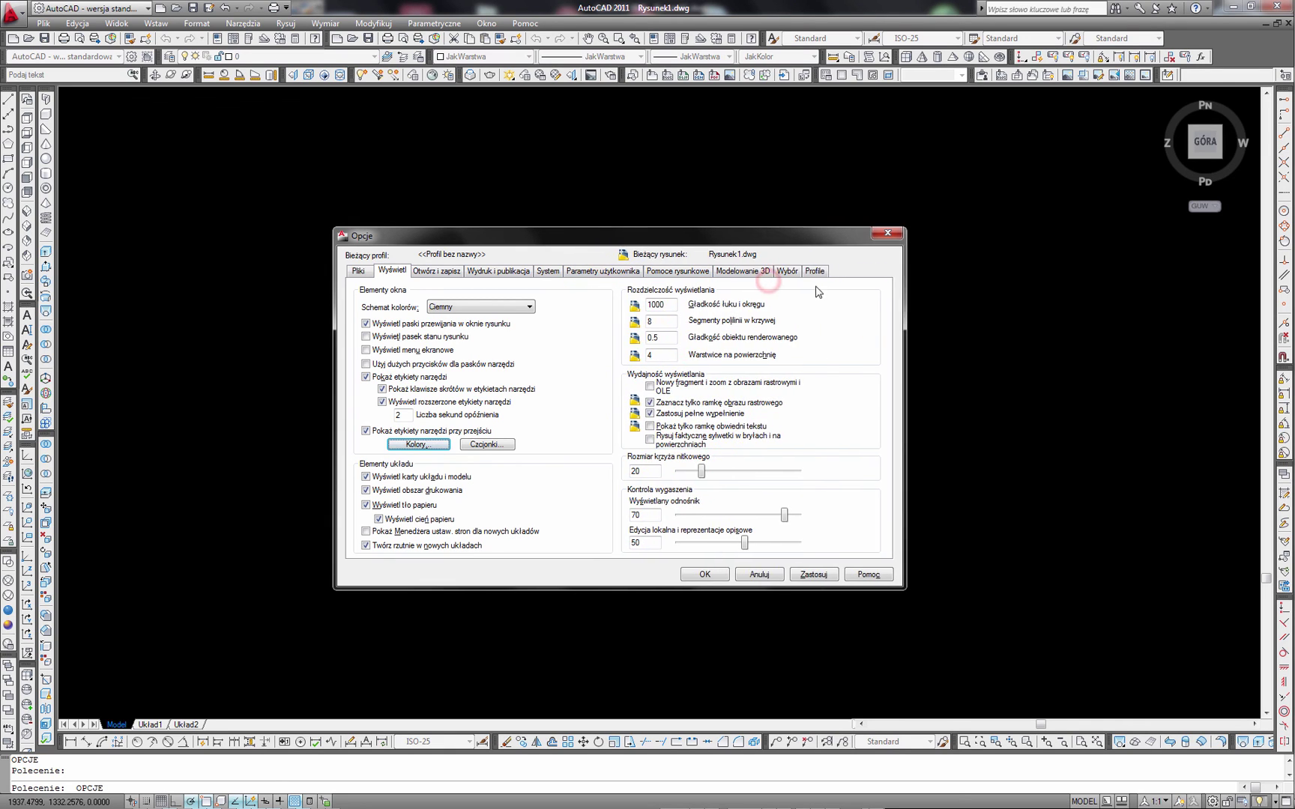
{"action": "left_click", "coordinate": [787, 271]}
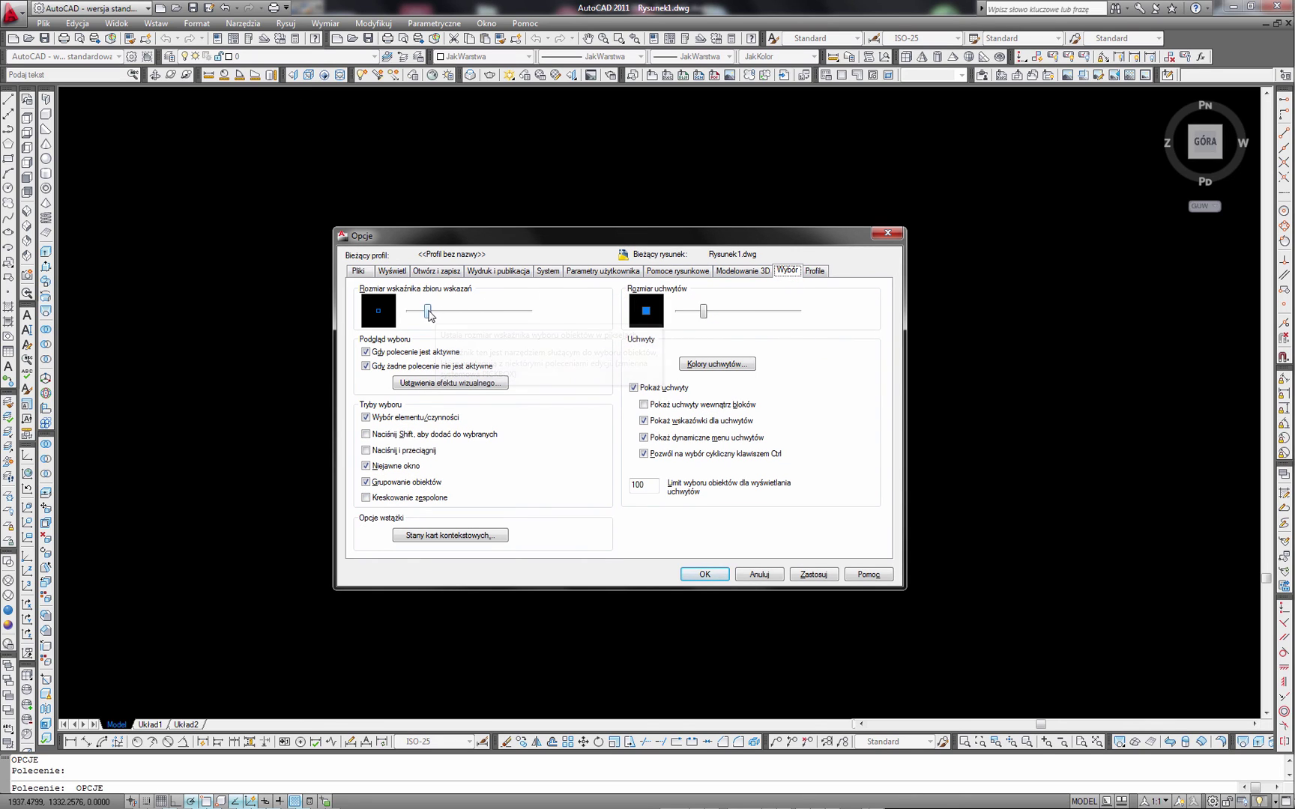
{"action": "left_click_drag", "start_coordinate": [428, 311], "coordinate": [443, 314]}
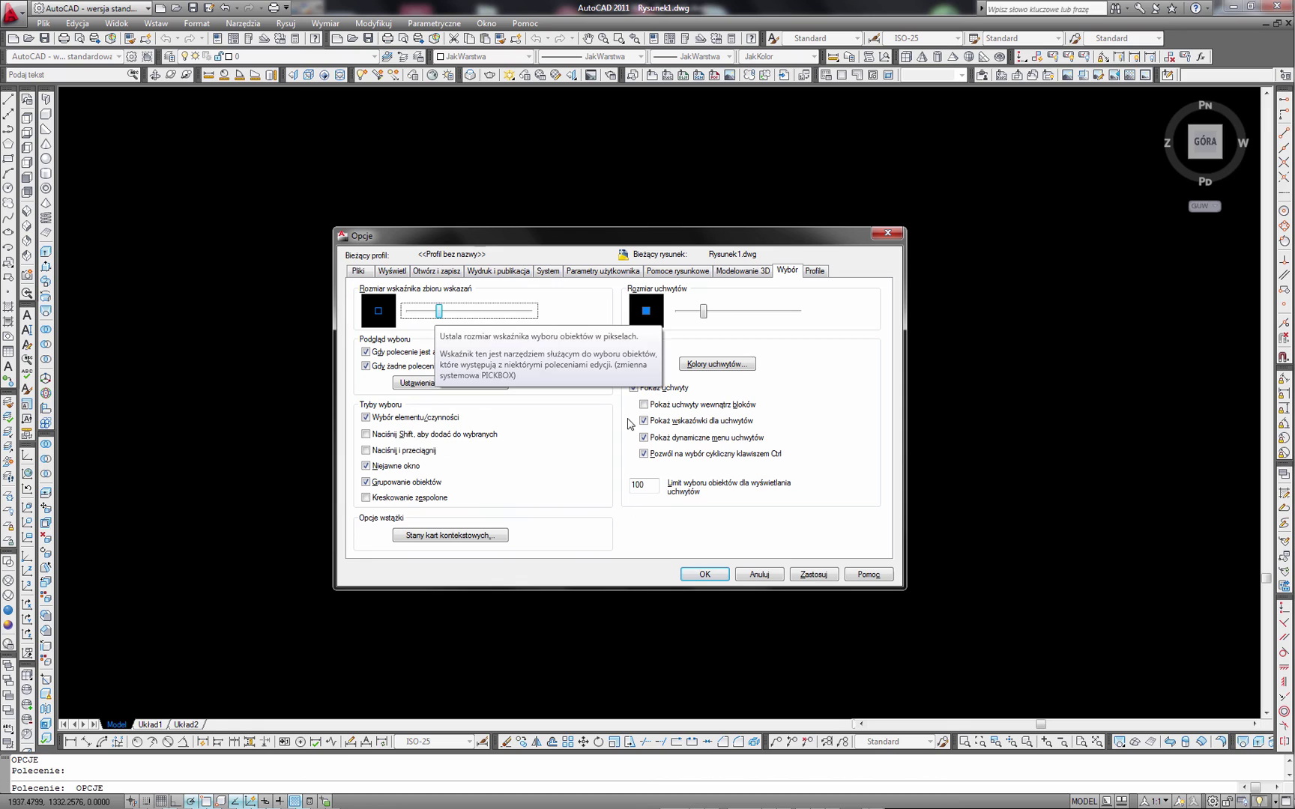
Apply the crosshair and pickbox changes with Zastosuj and close Options with OK.
{"action": "left_click", "coordinate": [811, 573]}
{"action": "left_click", "coordinate": [708, 574]}
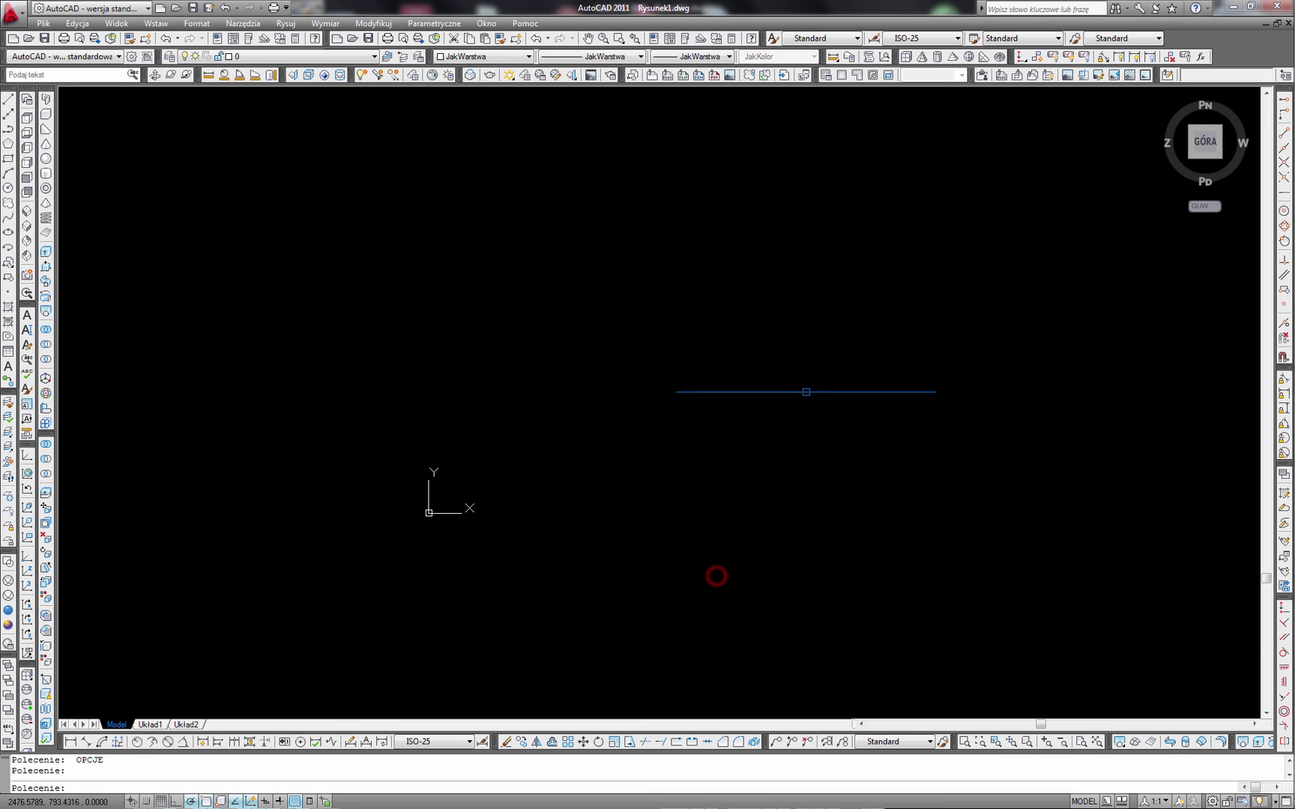